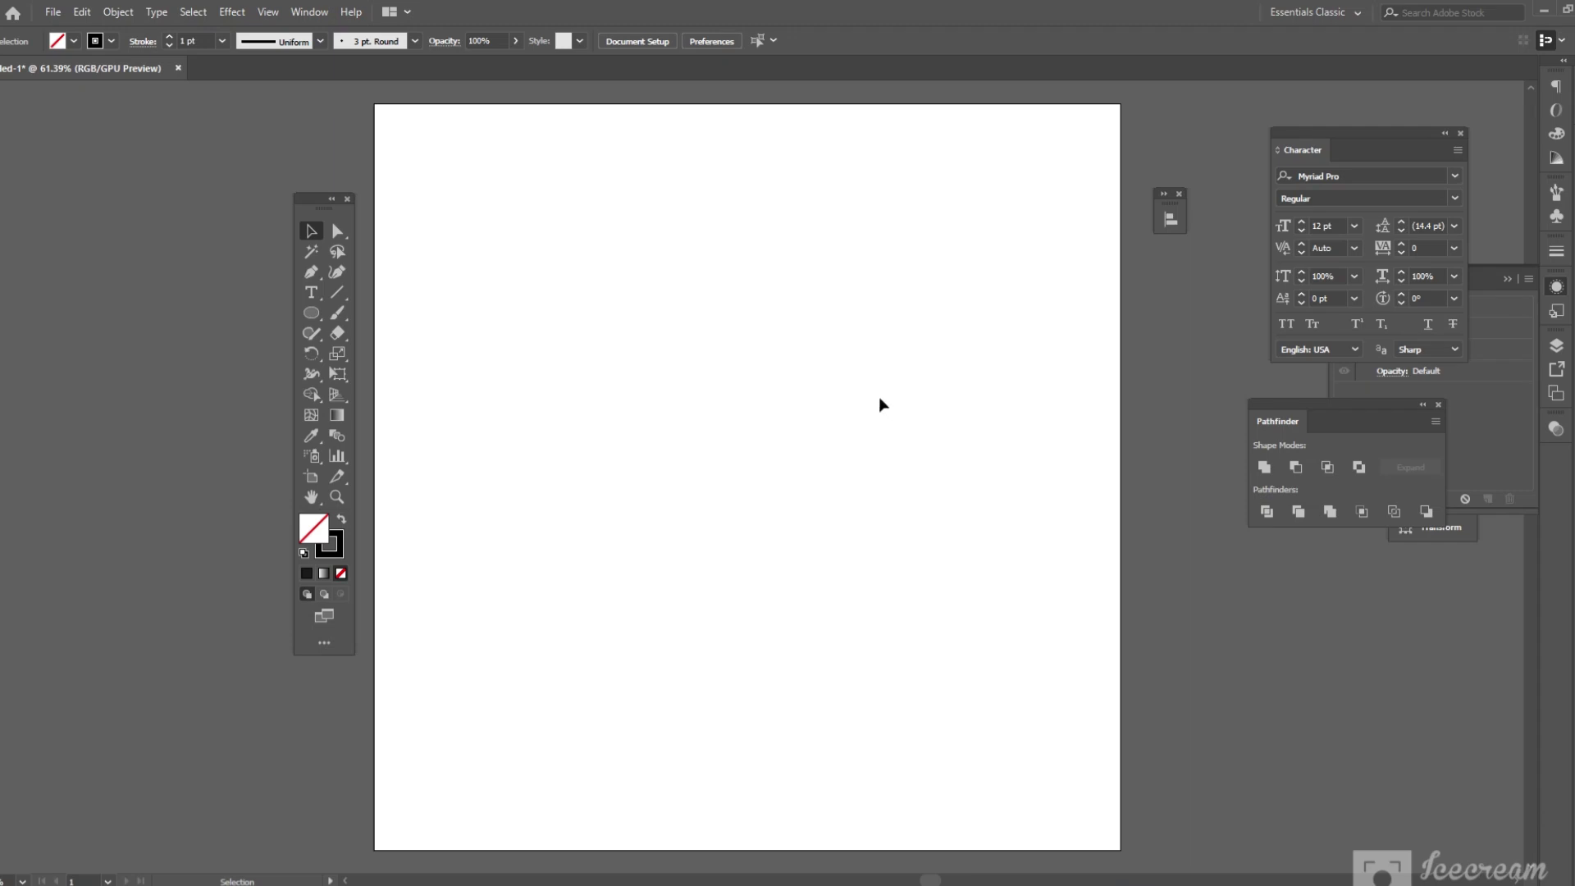
Draw a long vertical line on the left of the artboard with the Line Segment tool.
click(336, 293)
click(459, 293)
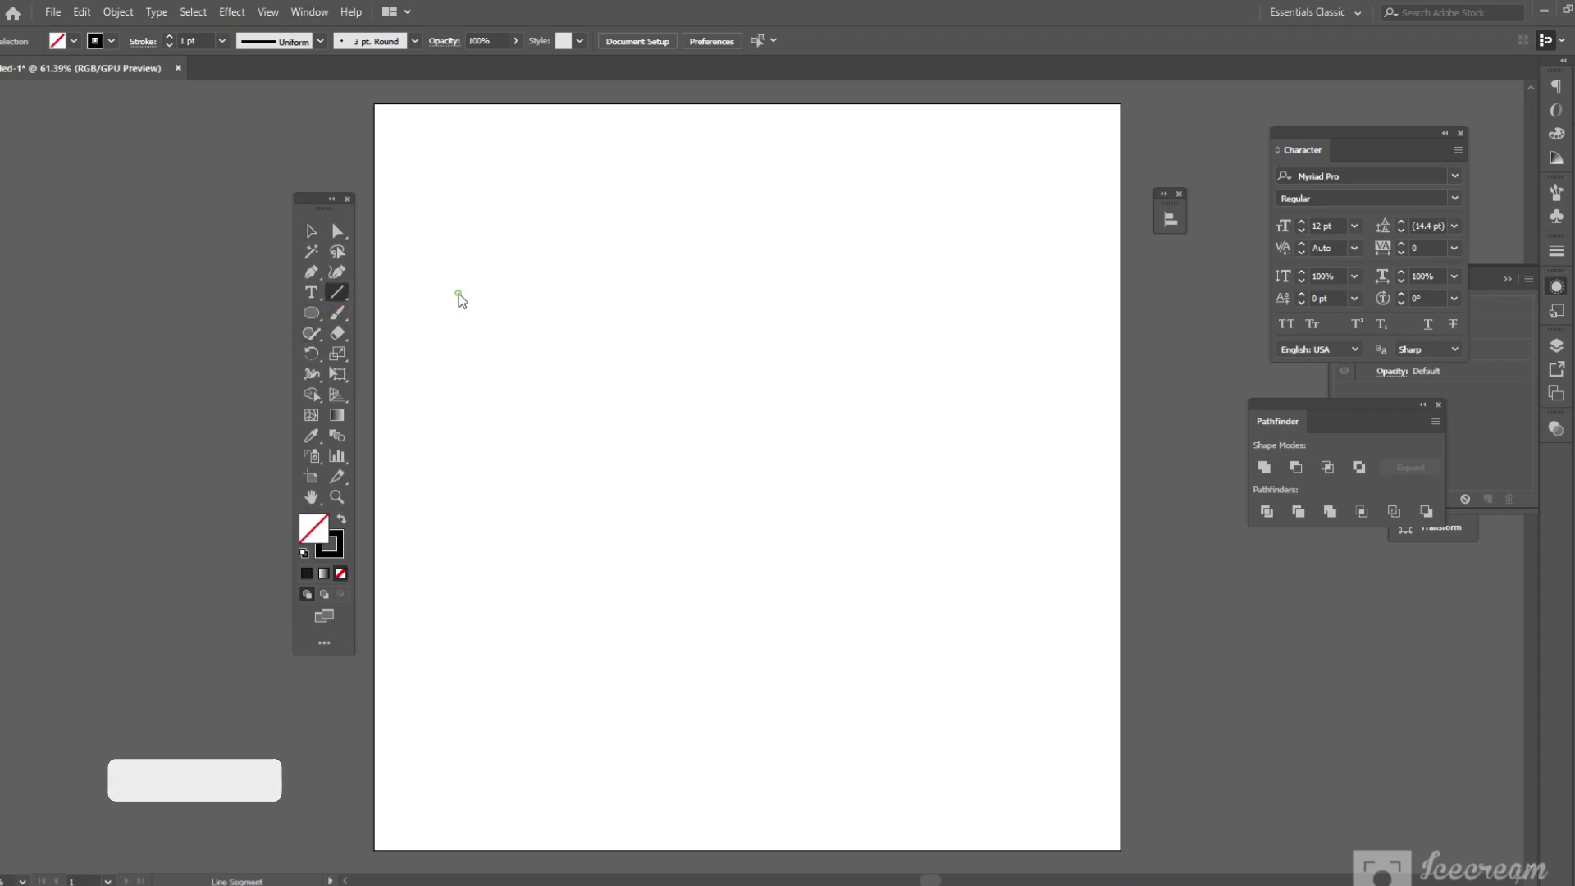
drag(541, 236, 541, 755)
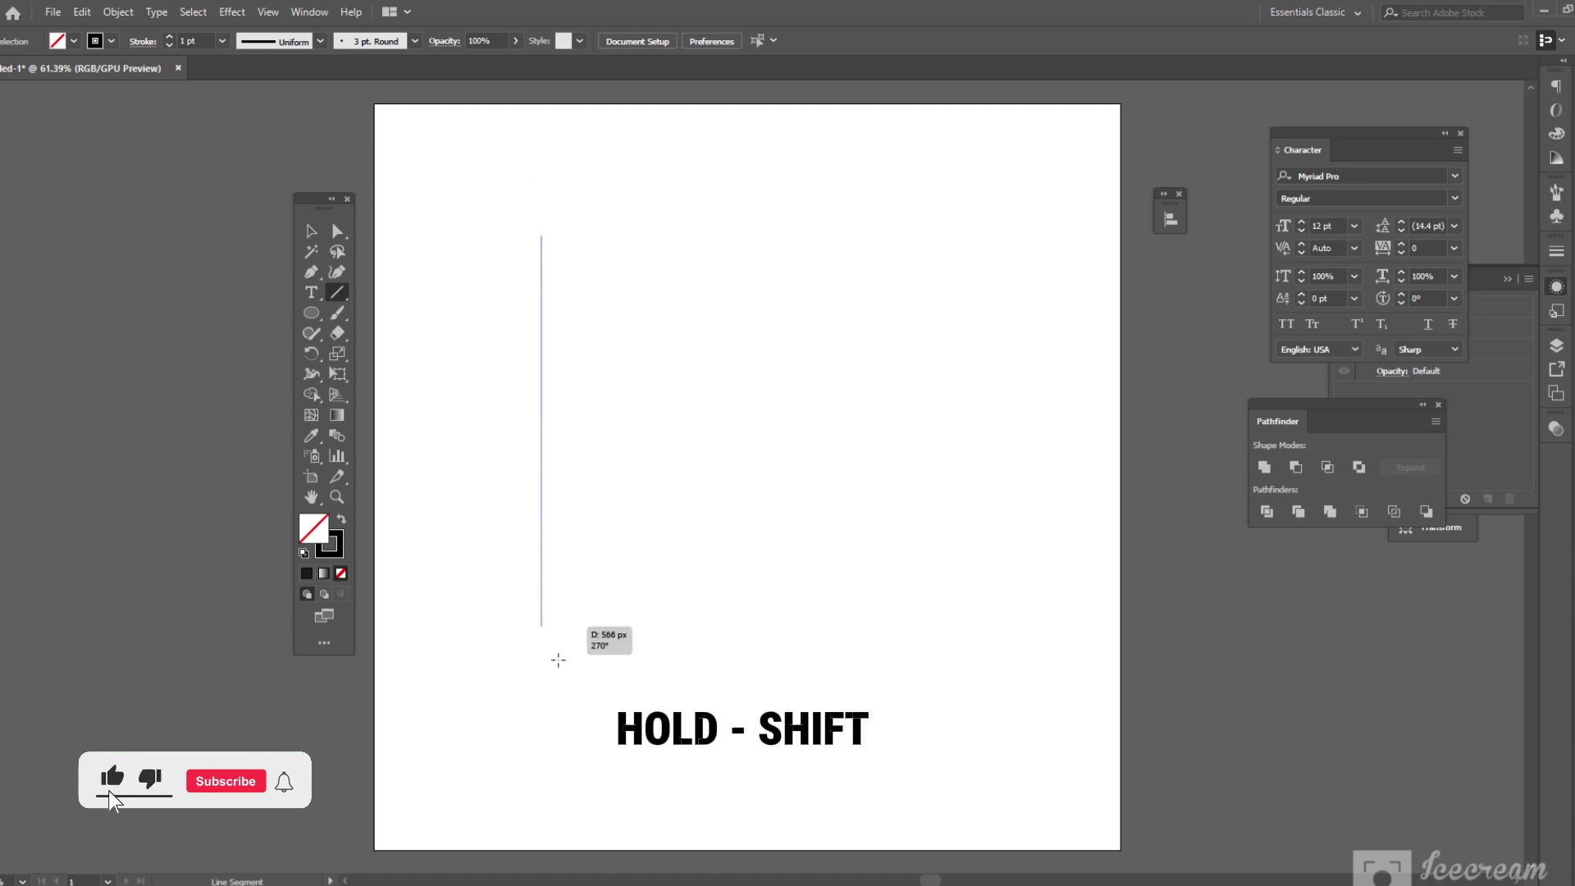
Alt-drag a copy of the line slightly right, then repeat with Ctrl+D for evenly spaced lines.
key(v)
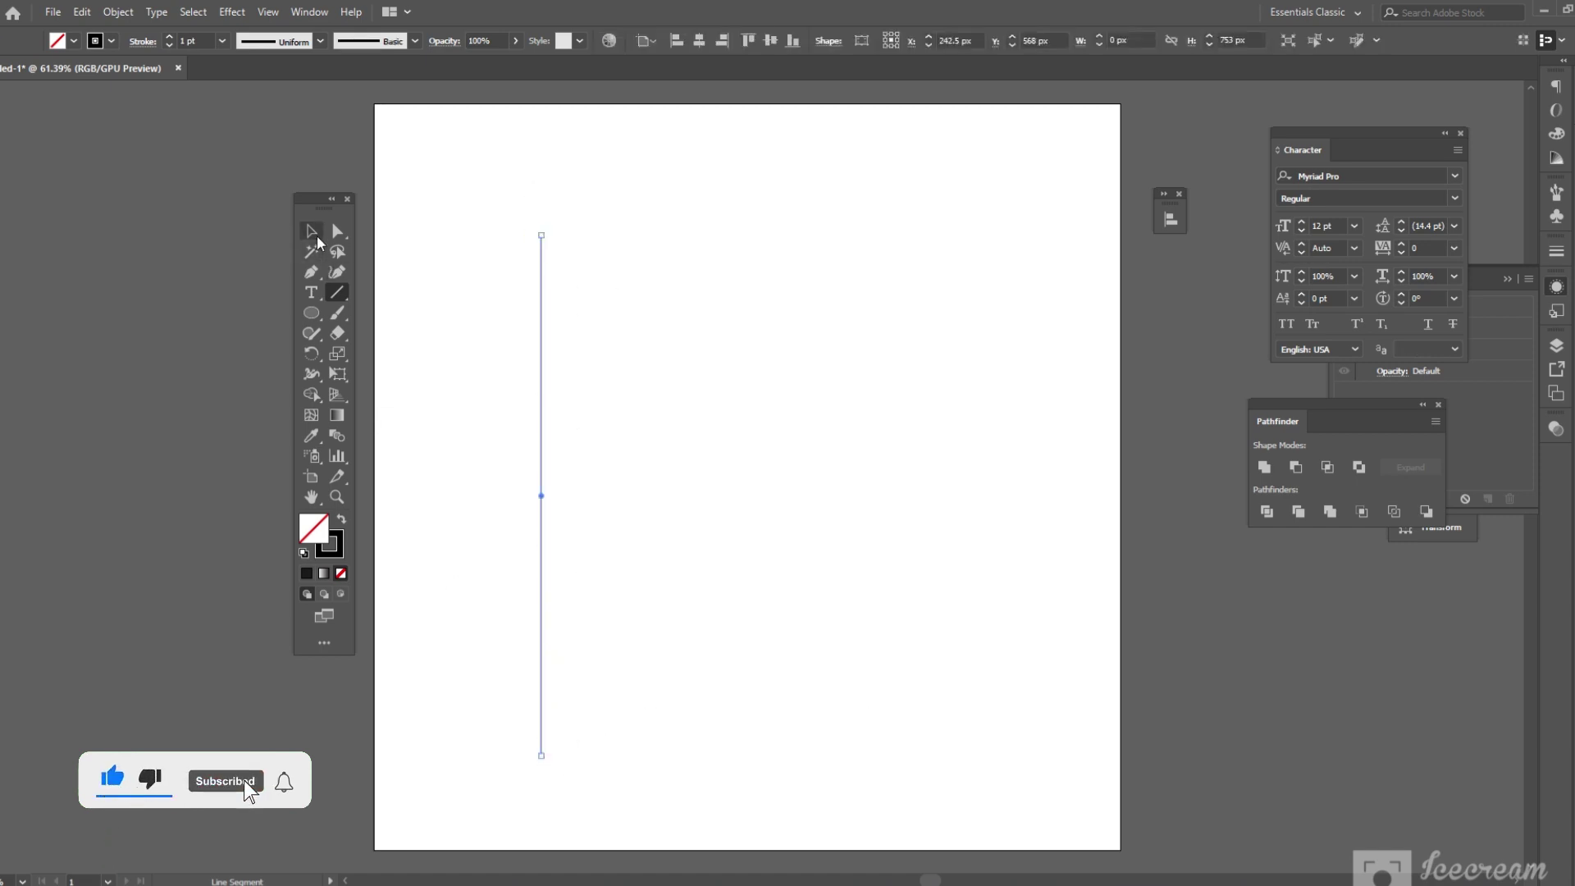
click(660, 471)
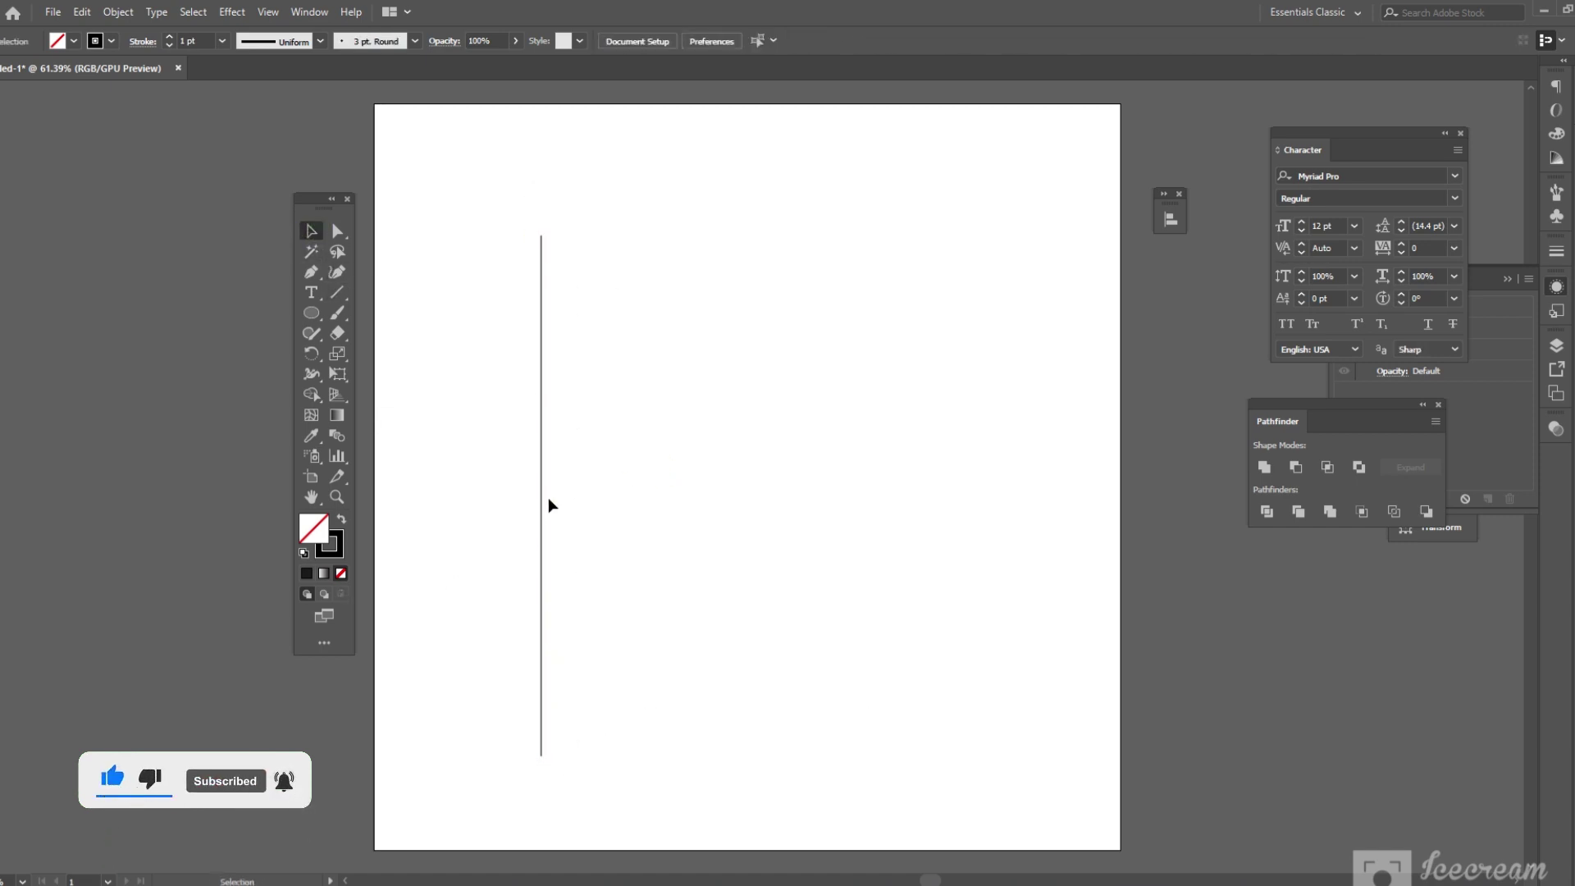
drag(548, 496, 558, 496)
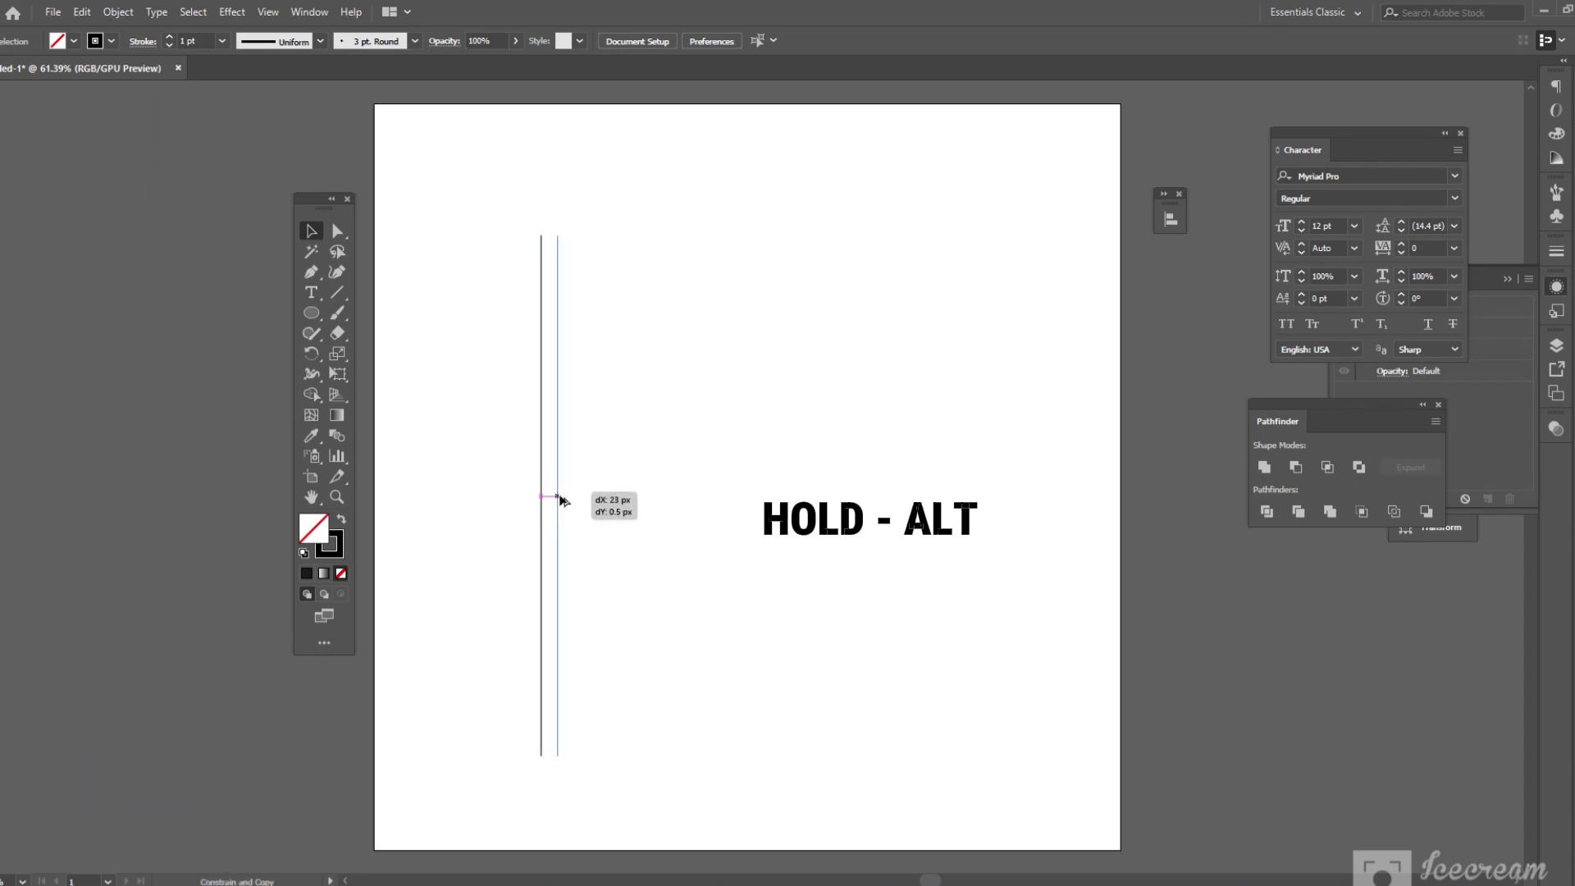
drag(561, 497, 561, 497)
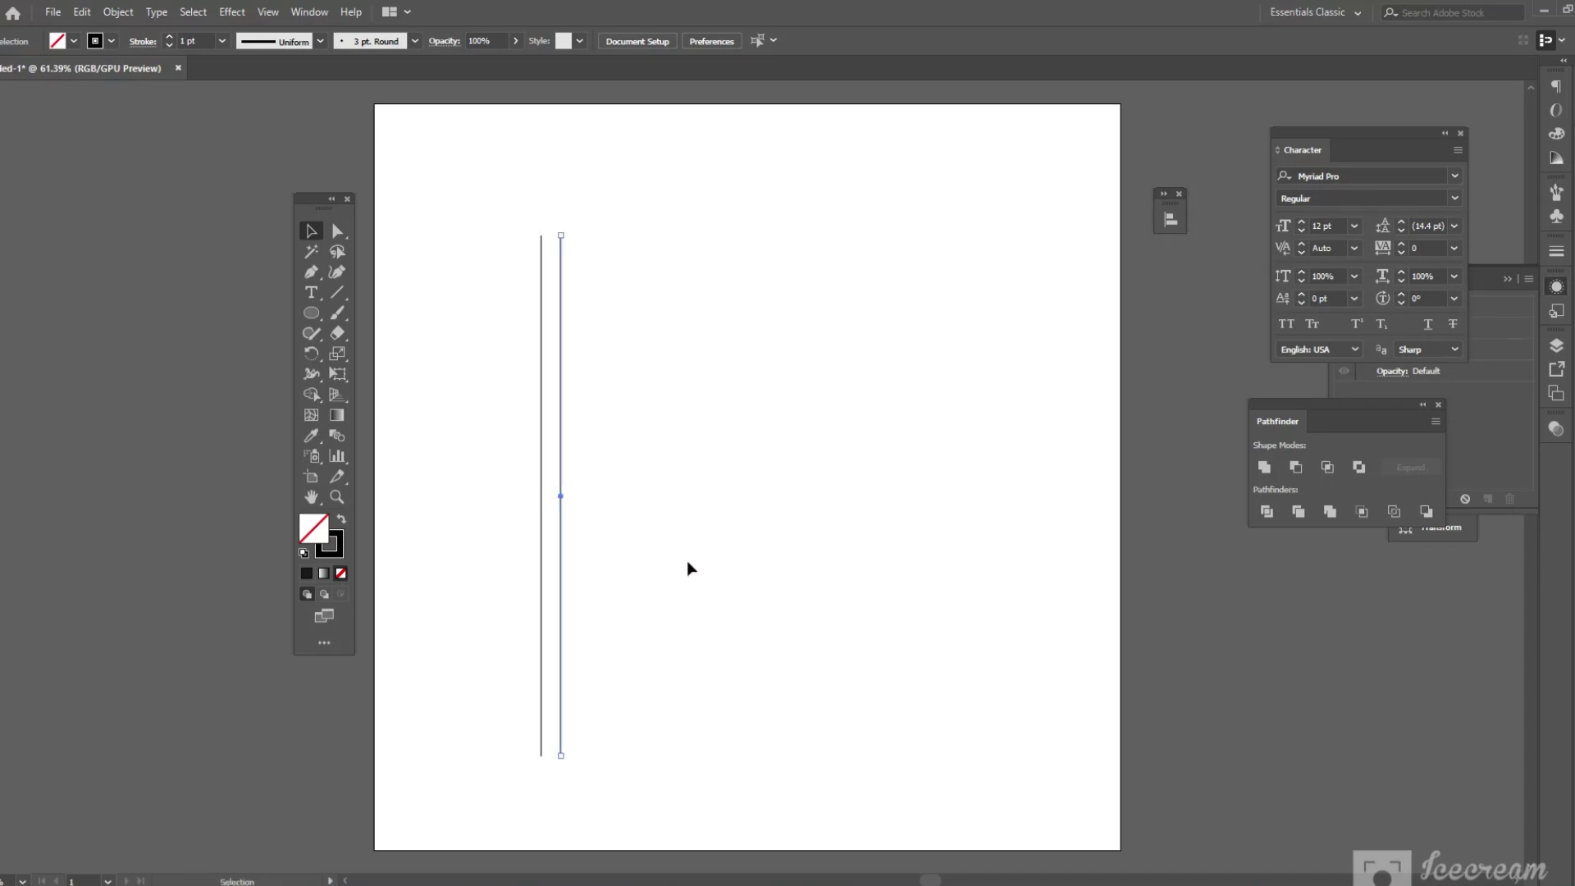
key(a)
key(ctrl+d)
key(ctrl+d)
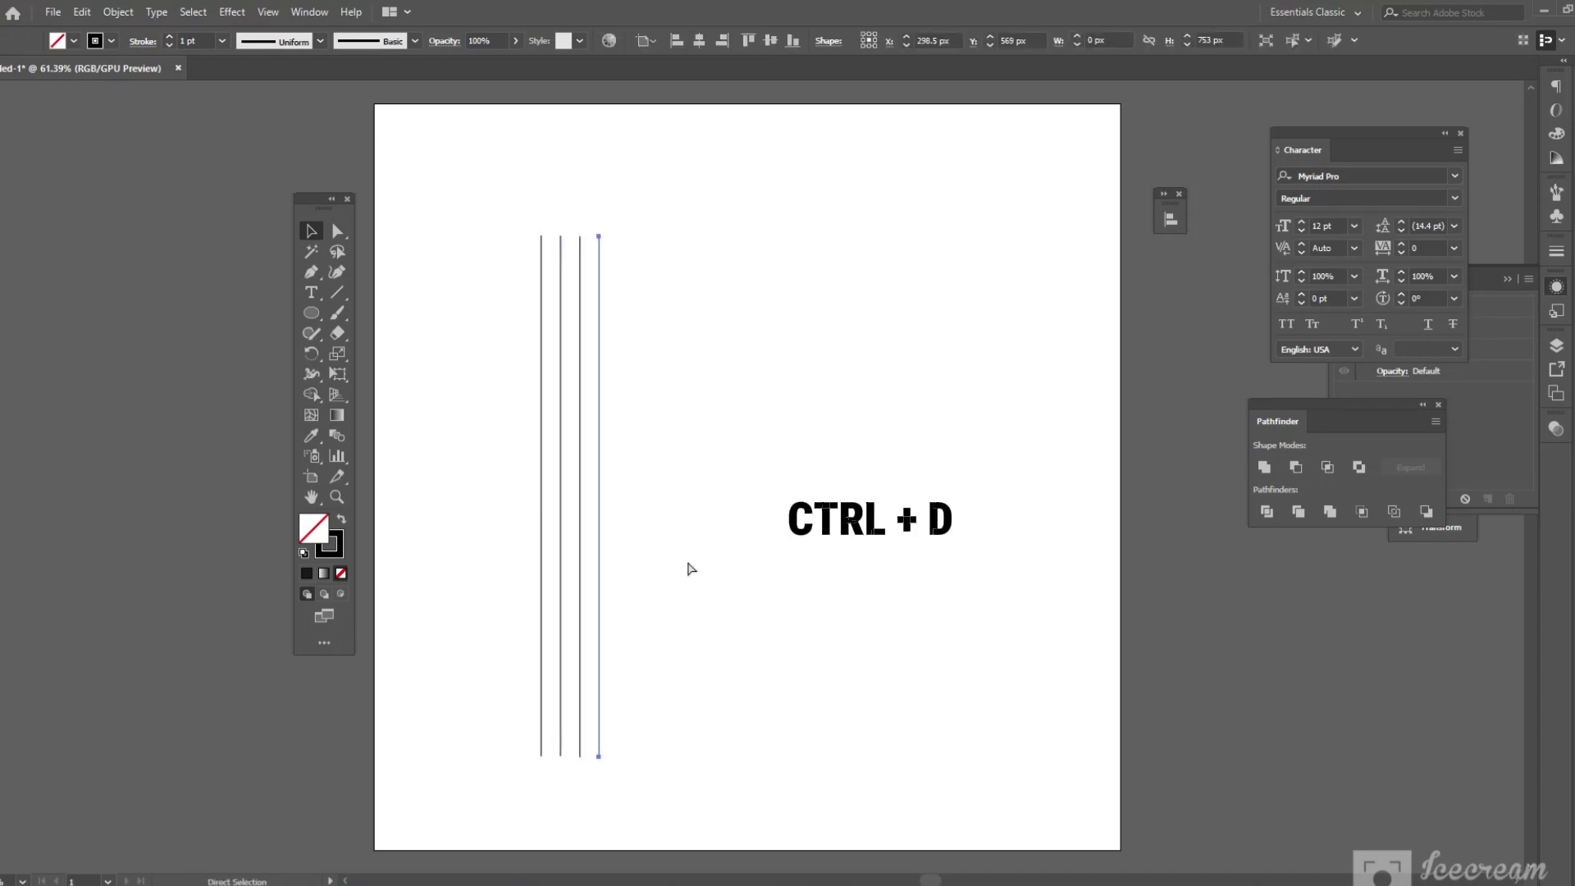
key(ctrl+d)
key(ctrl+d)
key(ctrl+d)
key(ctrl+d)
key(ctrl+d)
key(ctrl+d)
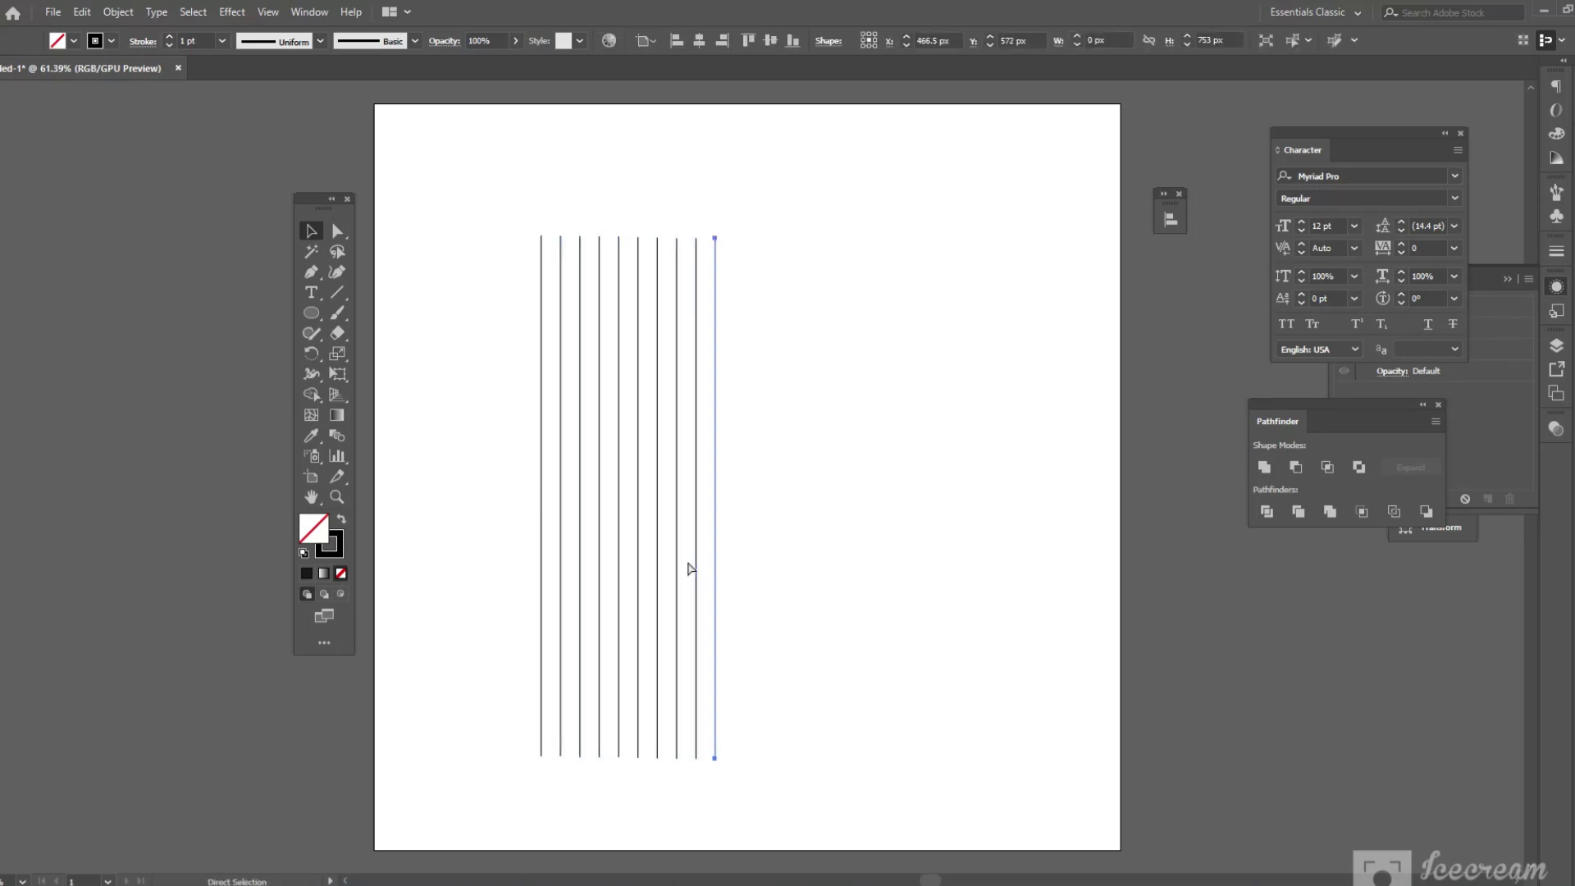
key(ctrl+d)
key(ctrl+d)
key(ctrl+d)
key(ctrl+d)
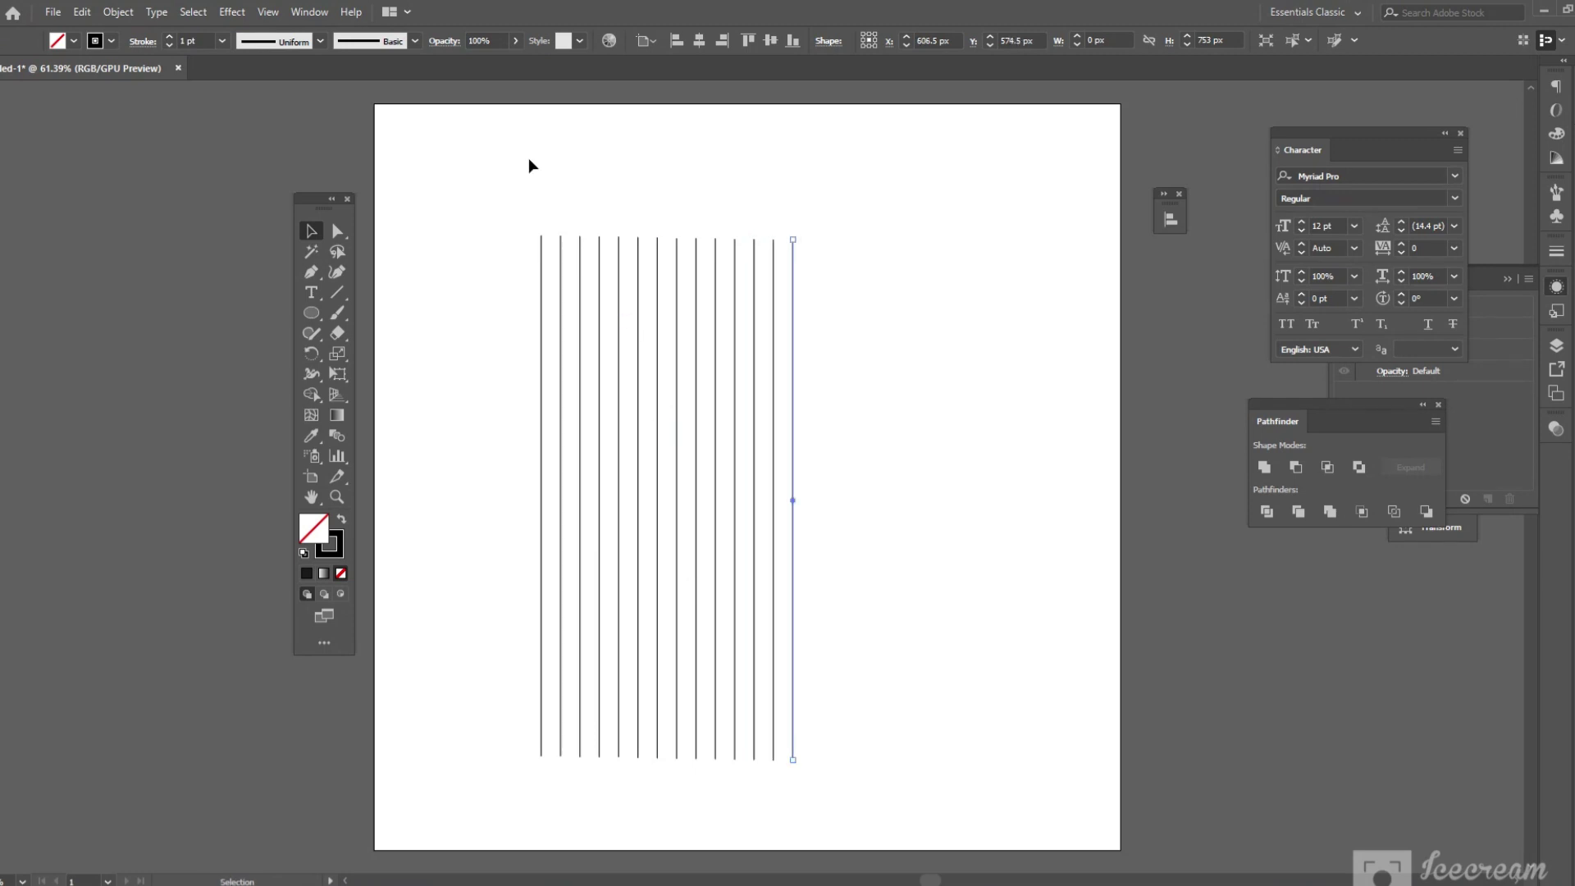
Top-align the vertical lines relative to each other and group them.
drag(487, 190, 891, 333)
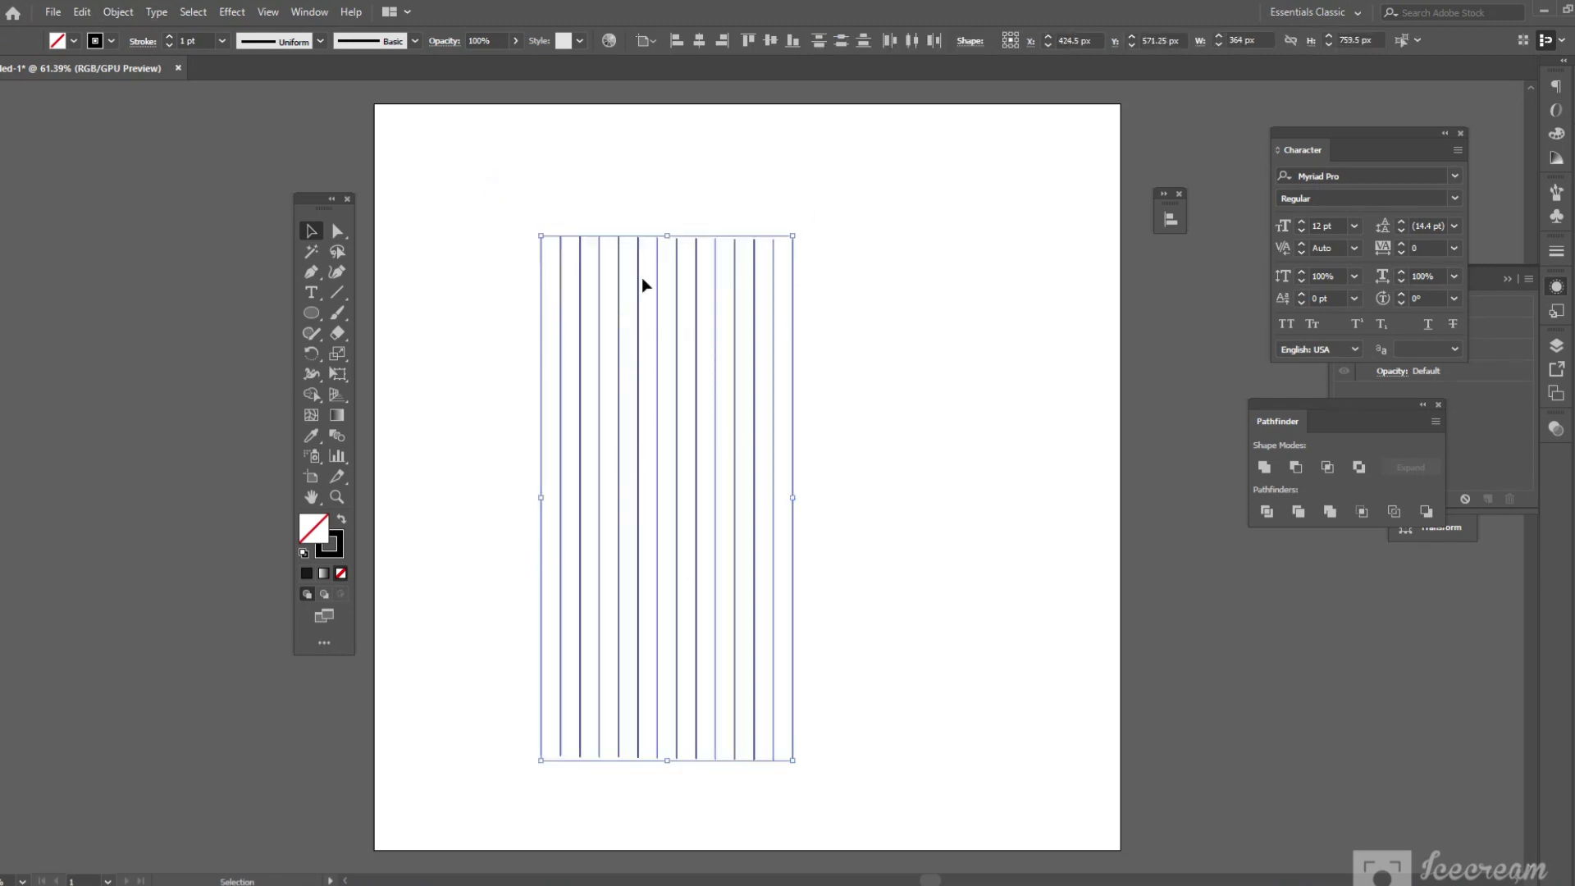
click(653, 41)
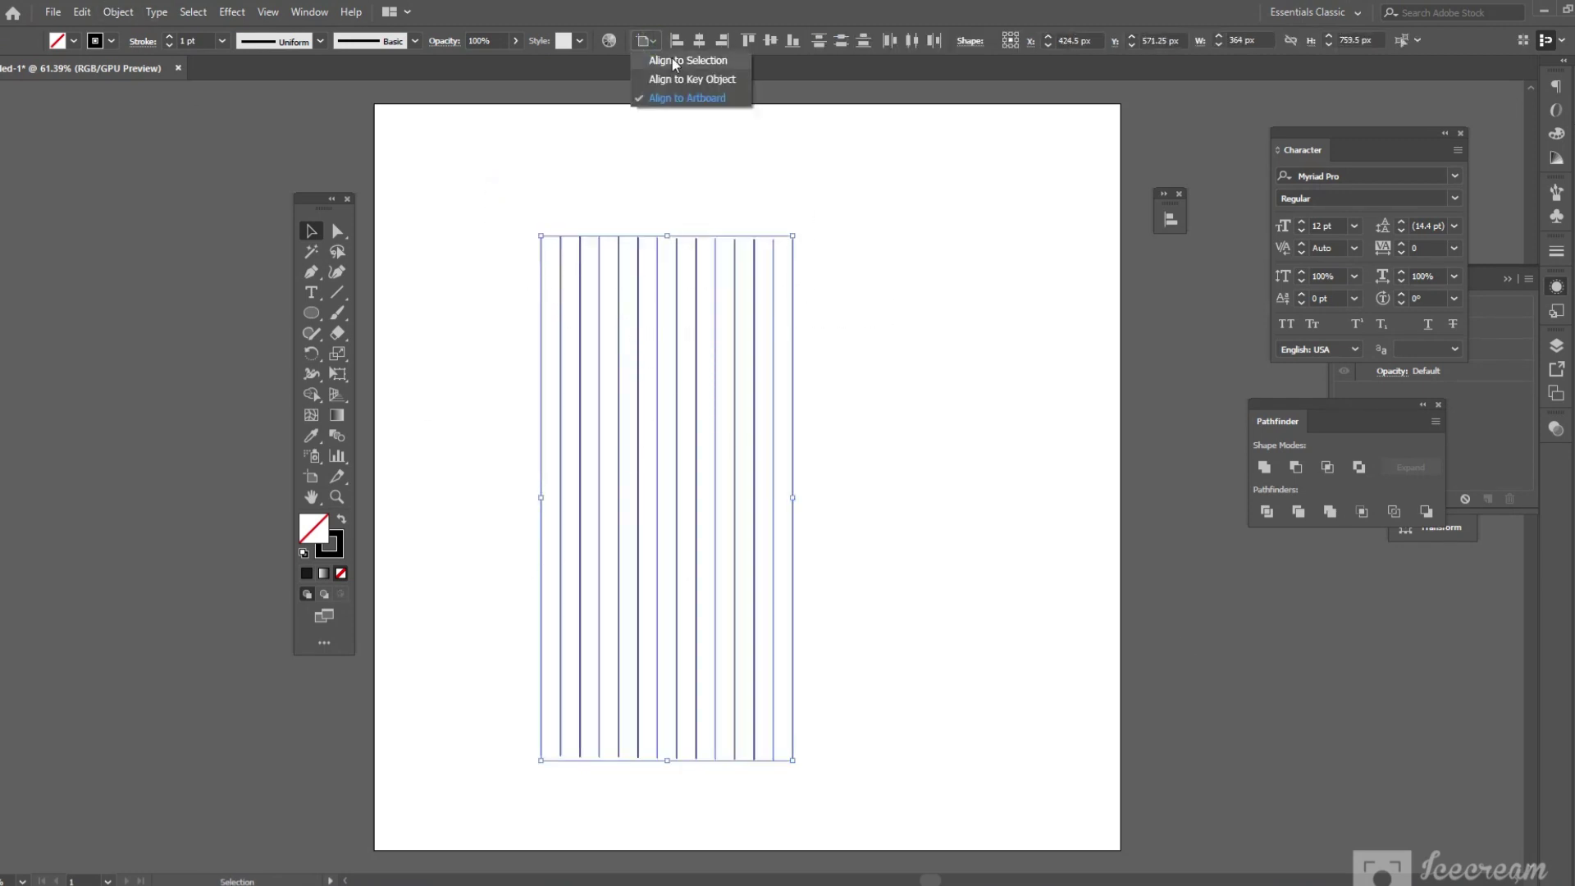
click(696, 66)
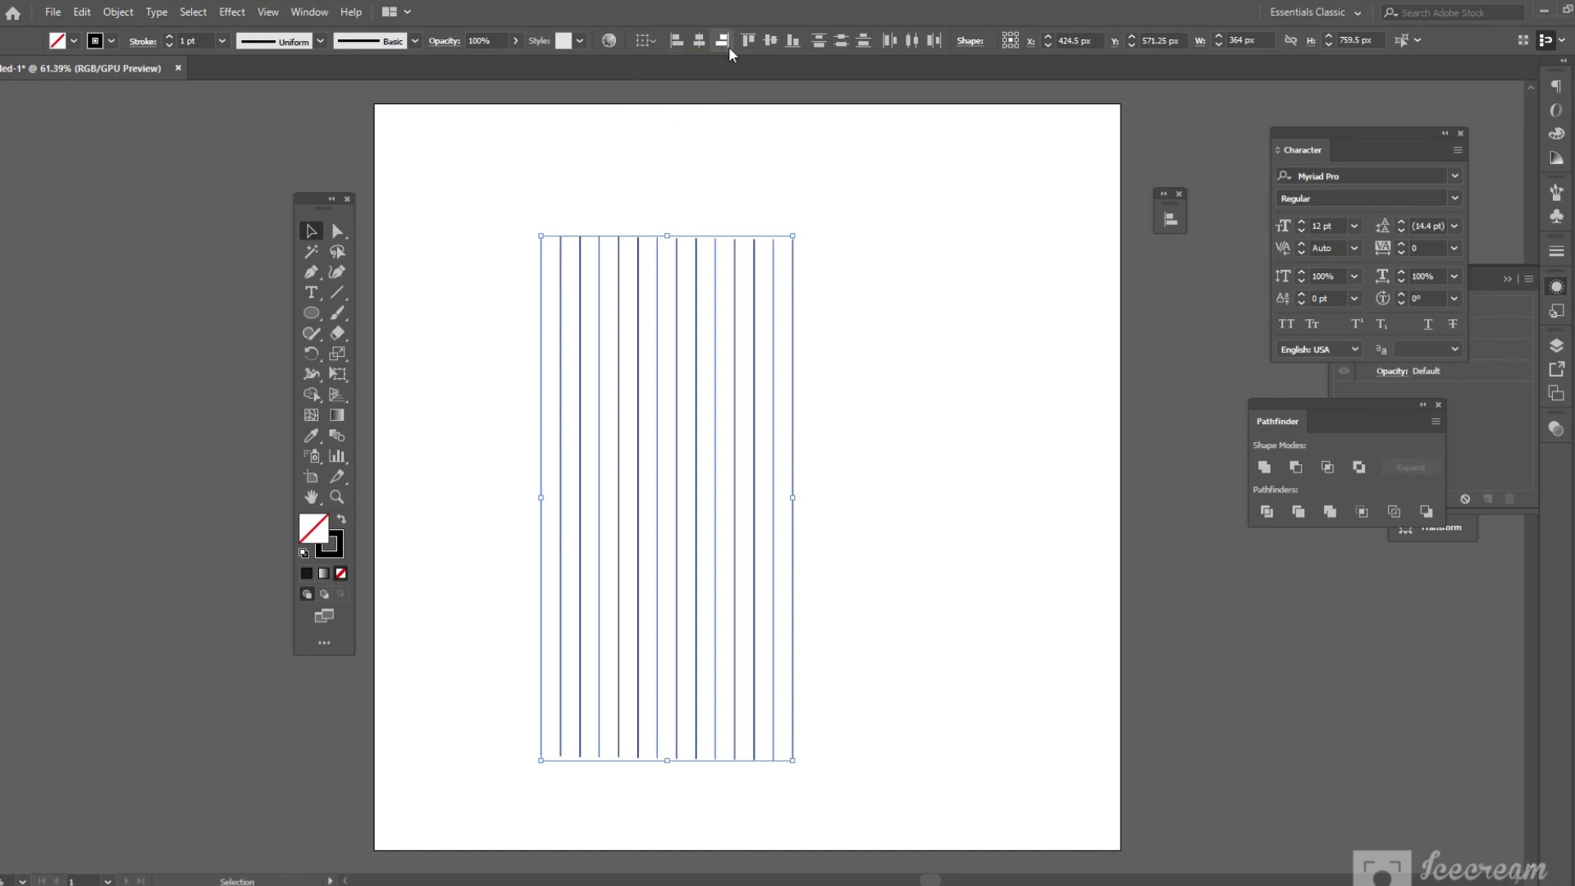
click(755, 38)
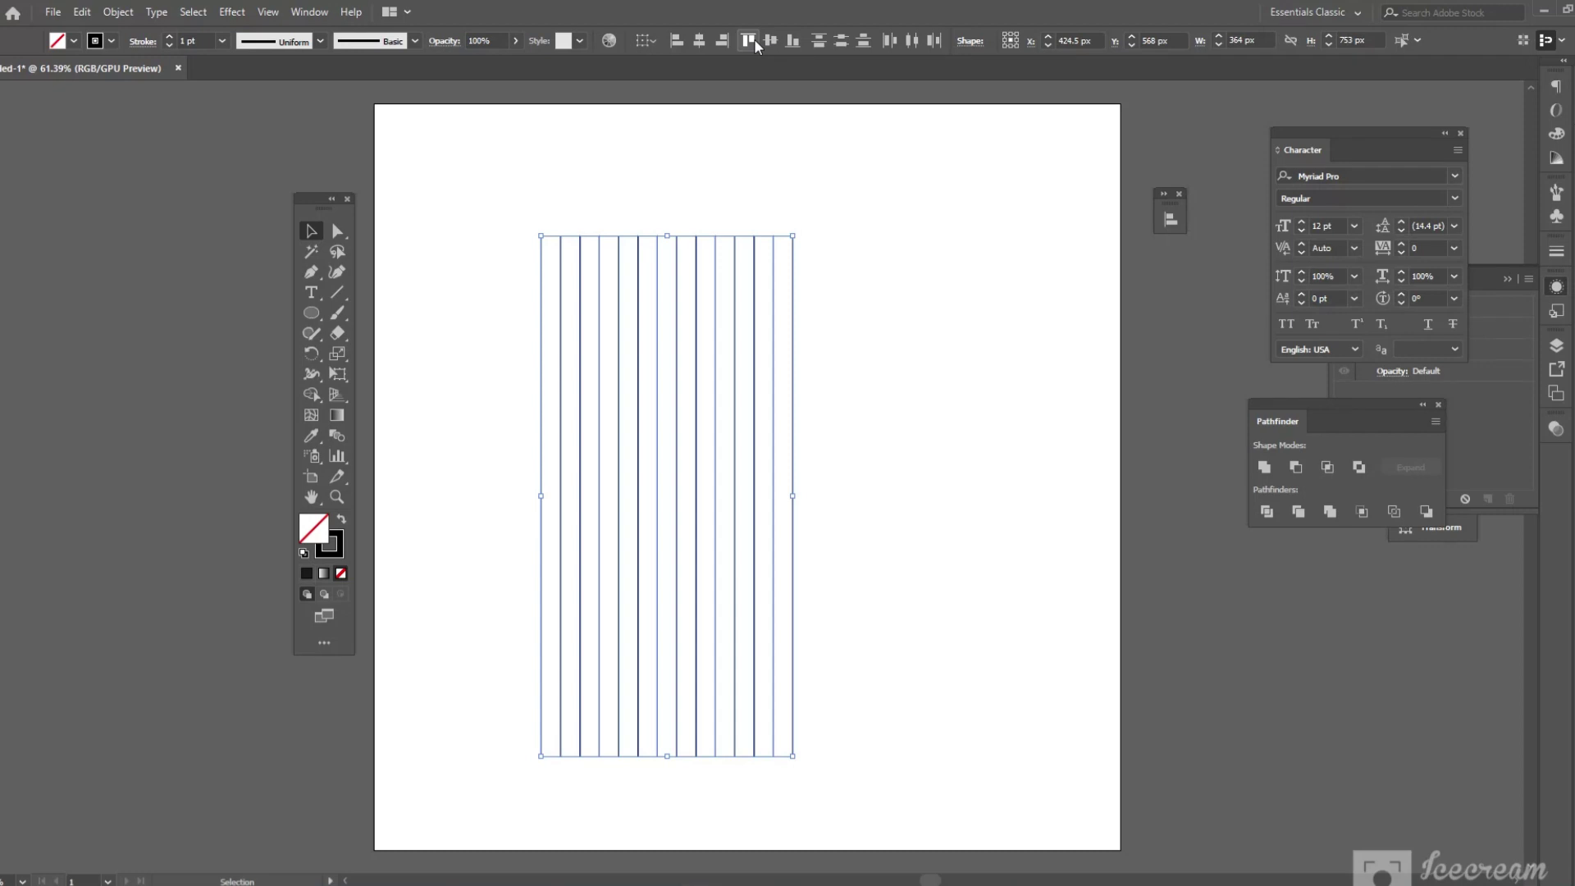
click(119, 20)
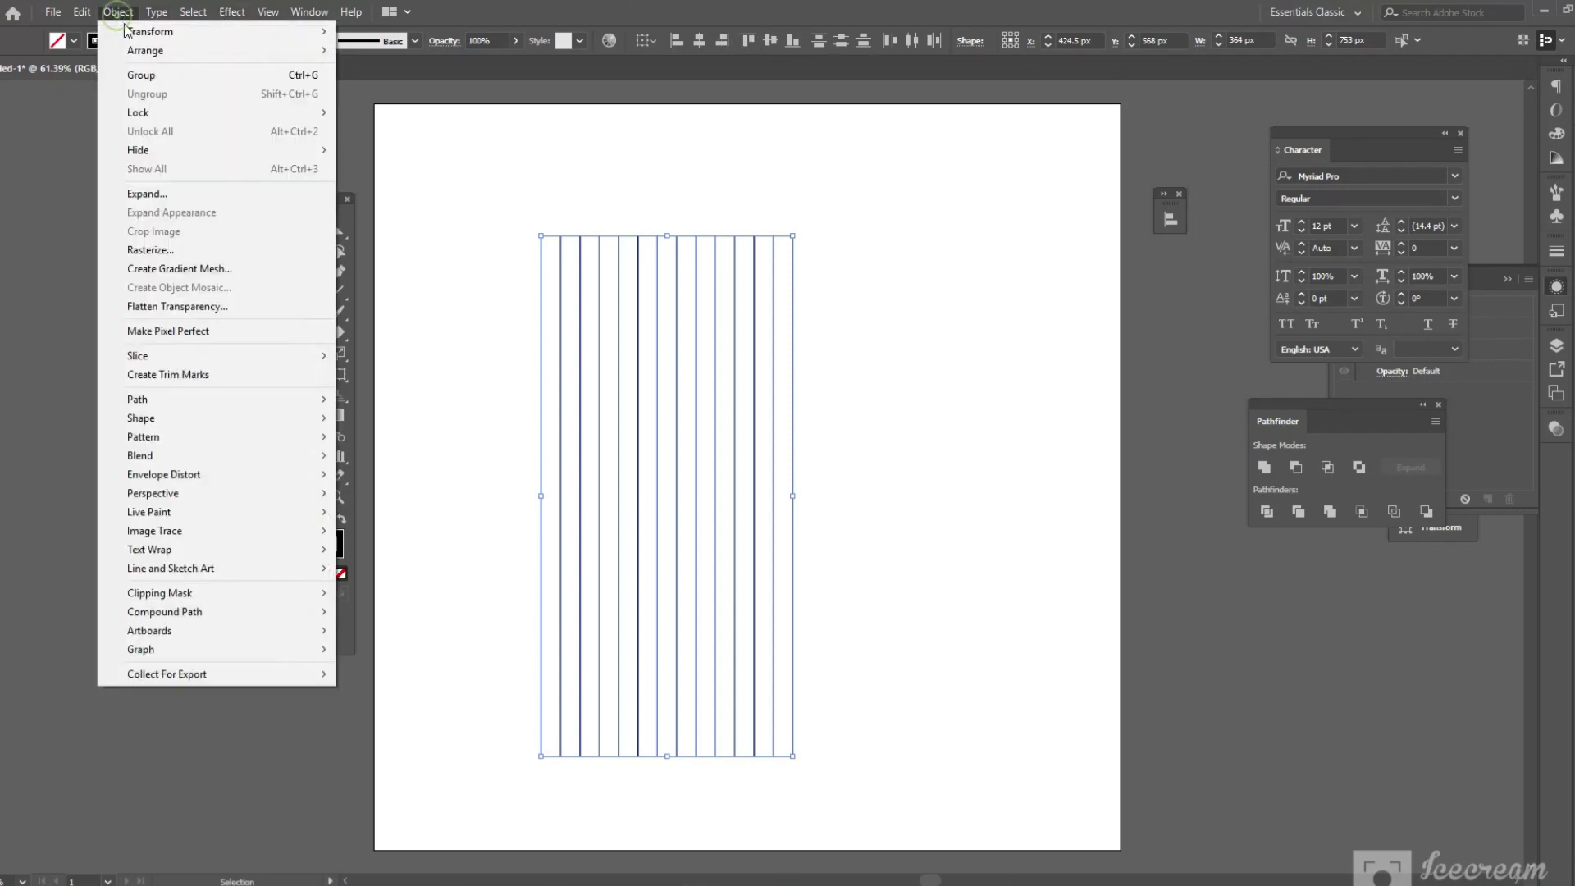
click(182, 77)
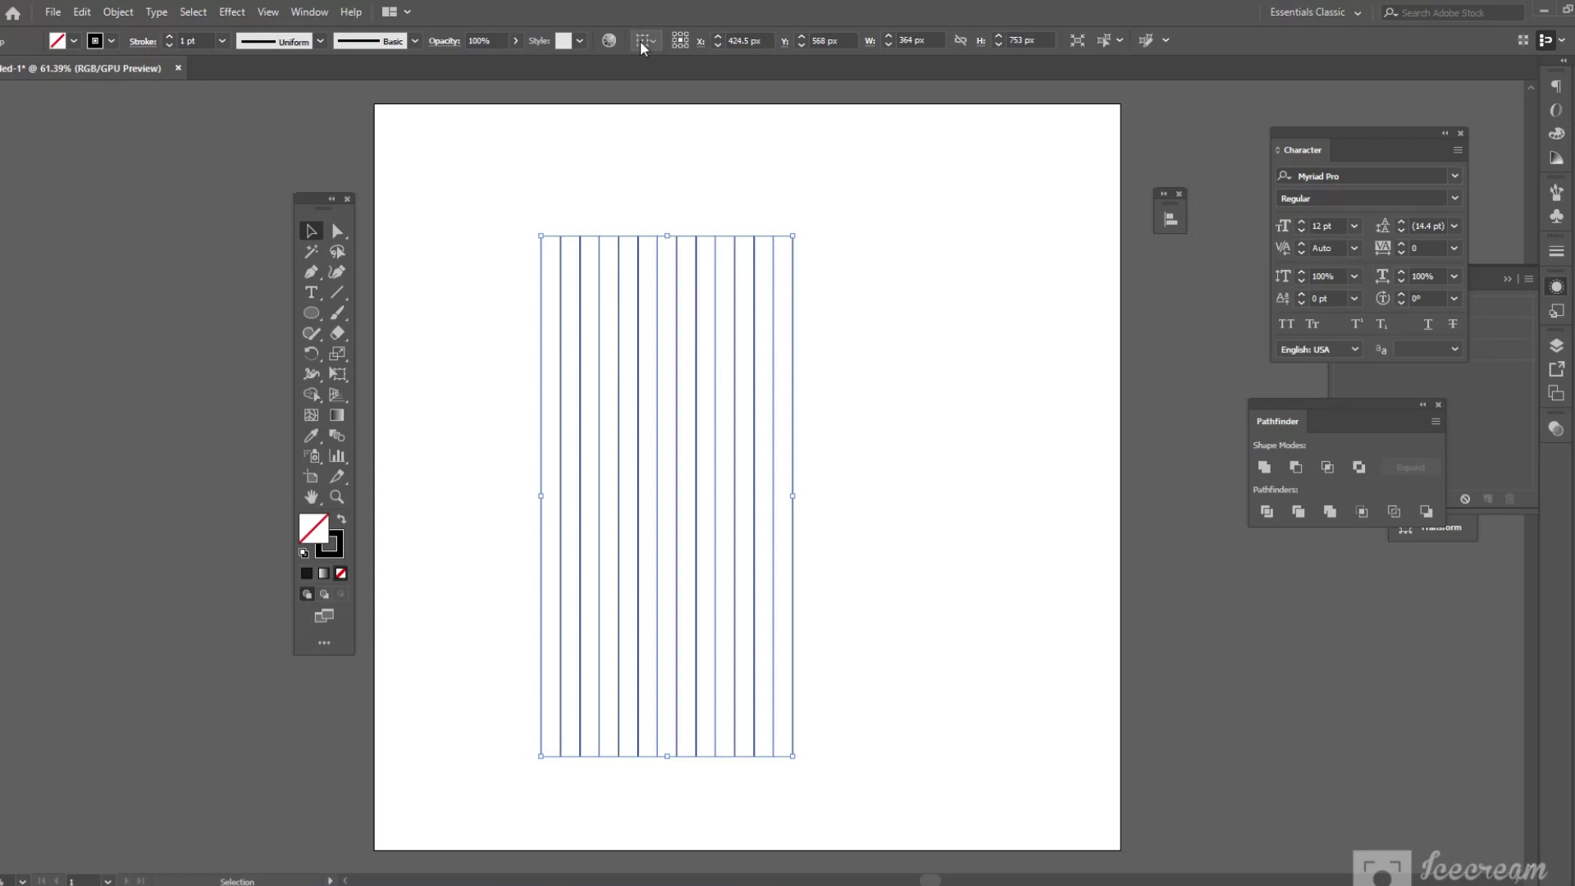
Center the line group horizontally and vertically on the artboard.
click(640, 41)
click(673, 97)
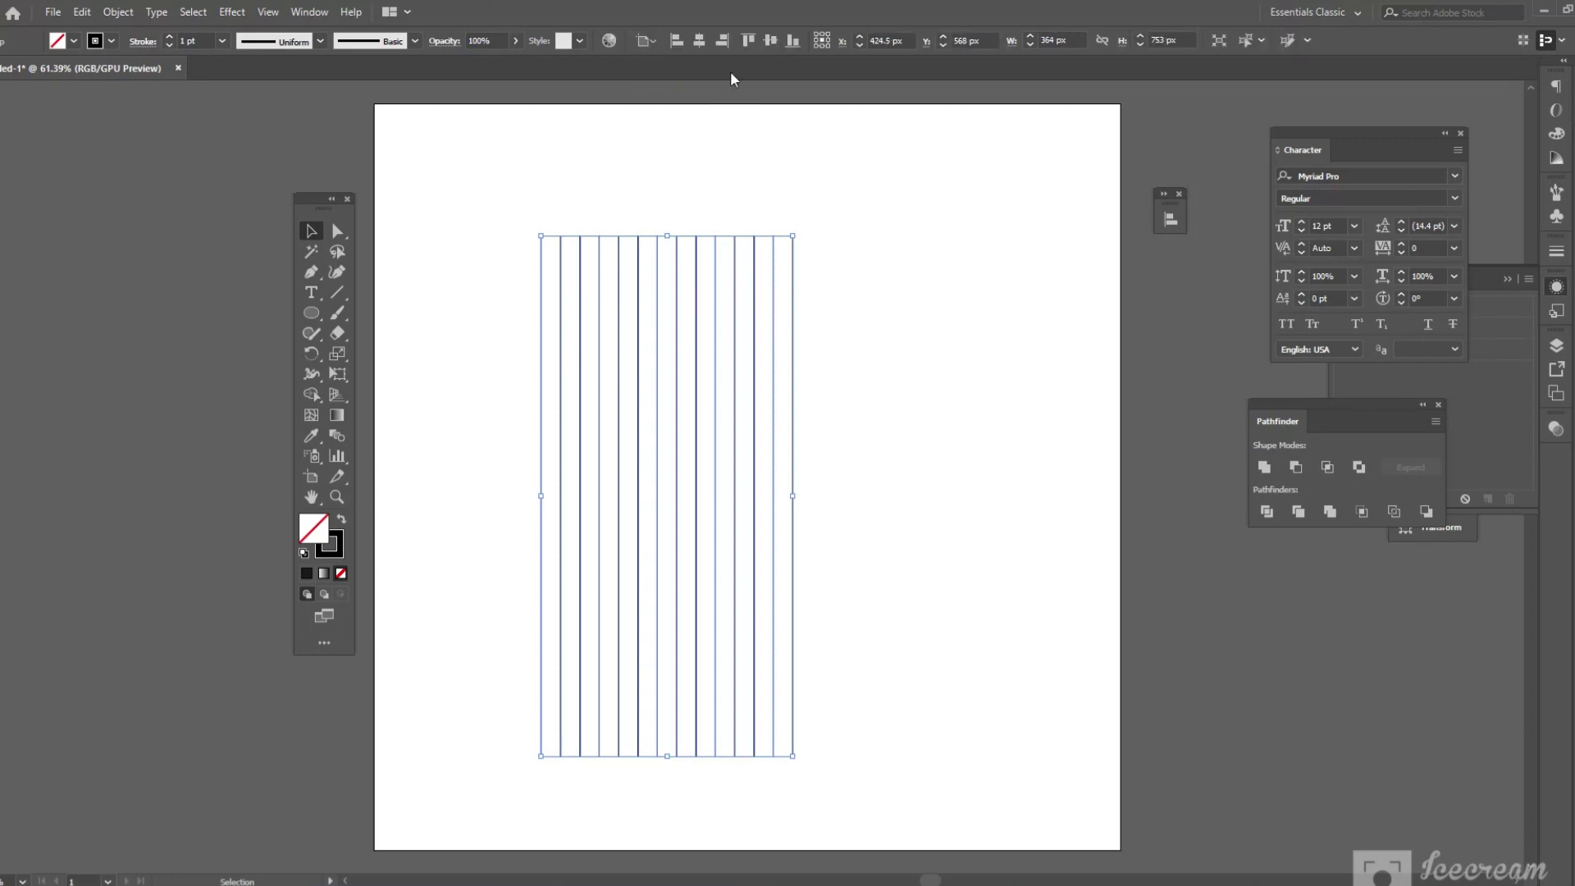
click(693, 47)
click(769, 48)
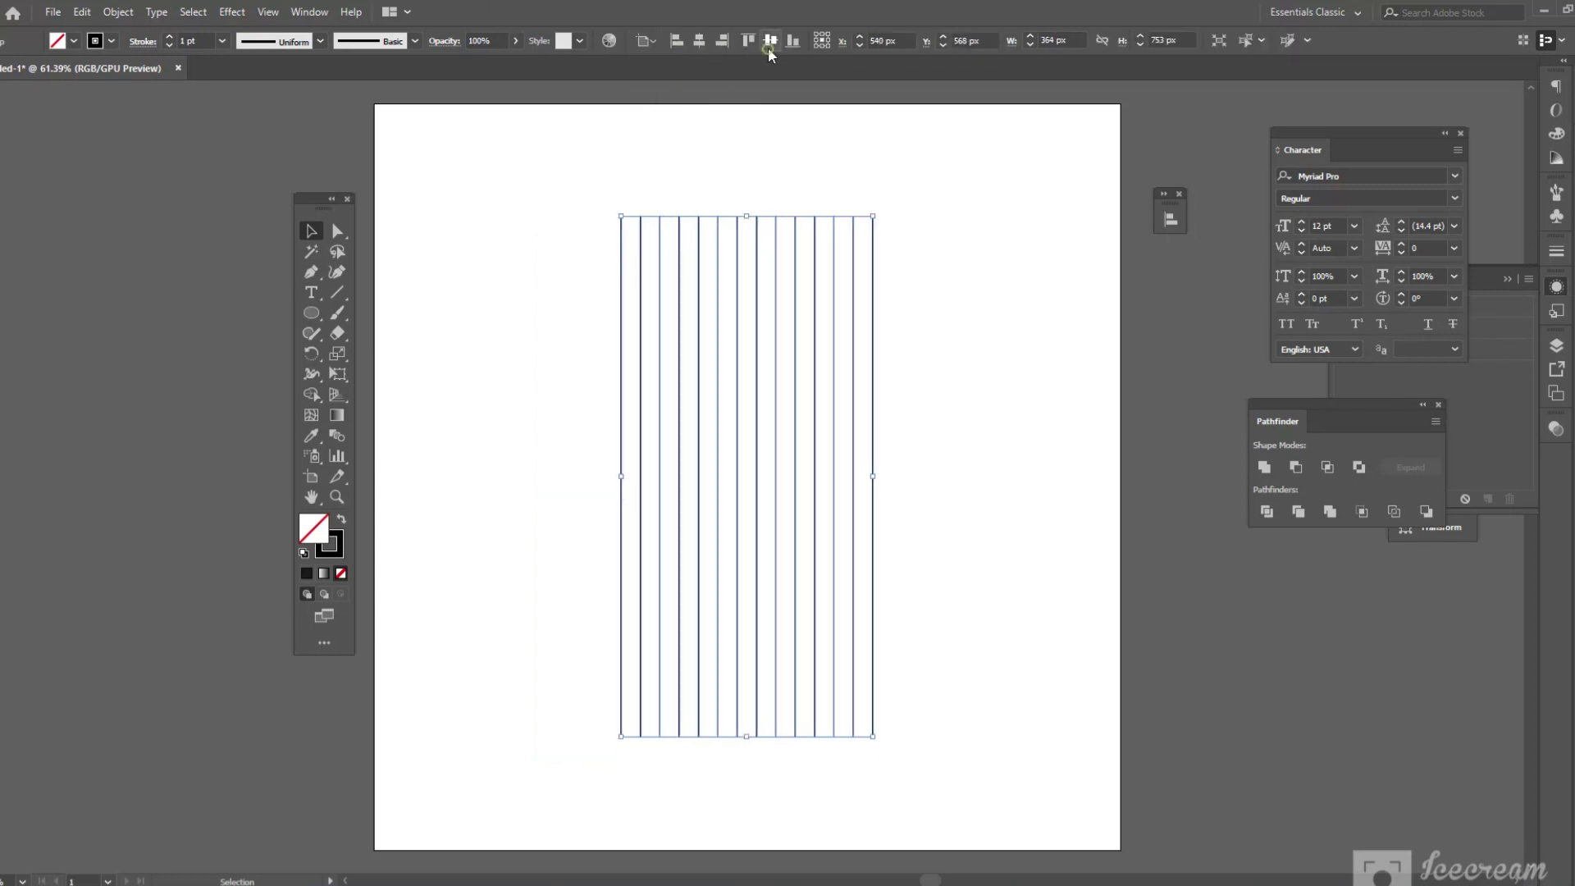
Copy and Paste in Place the lines, then rotate the copy 90° into horizontal lines.
click(82, 12)
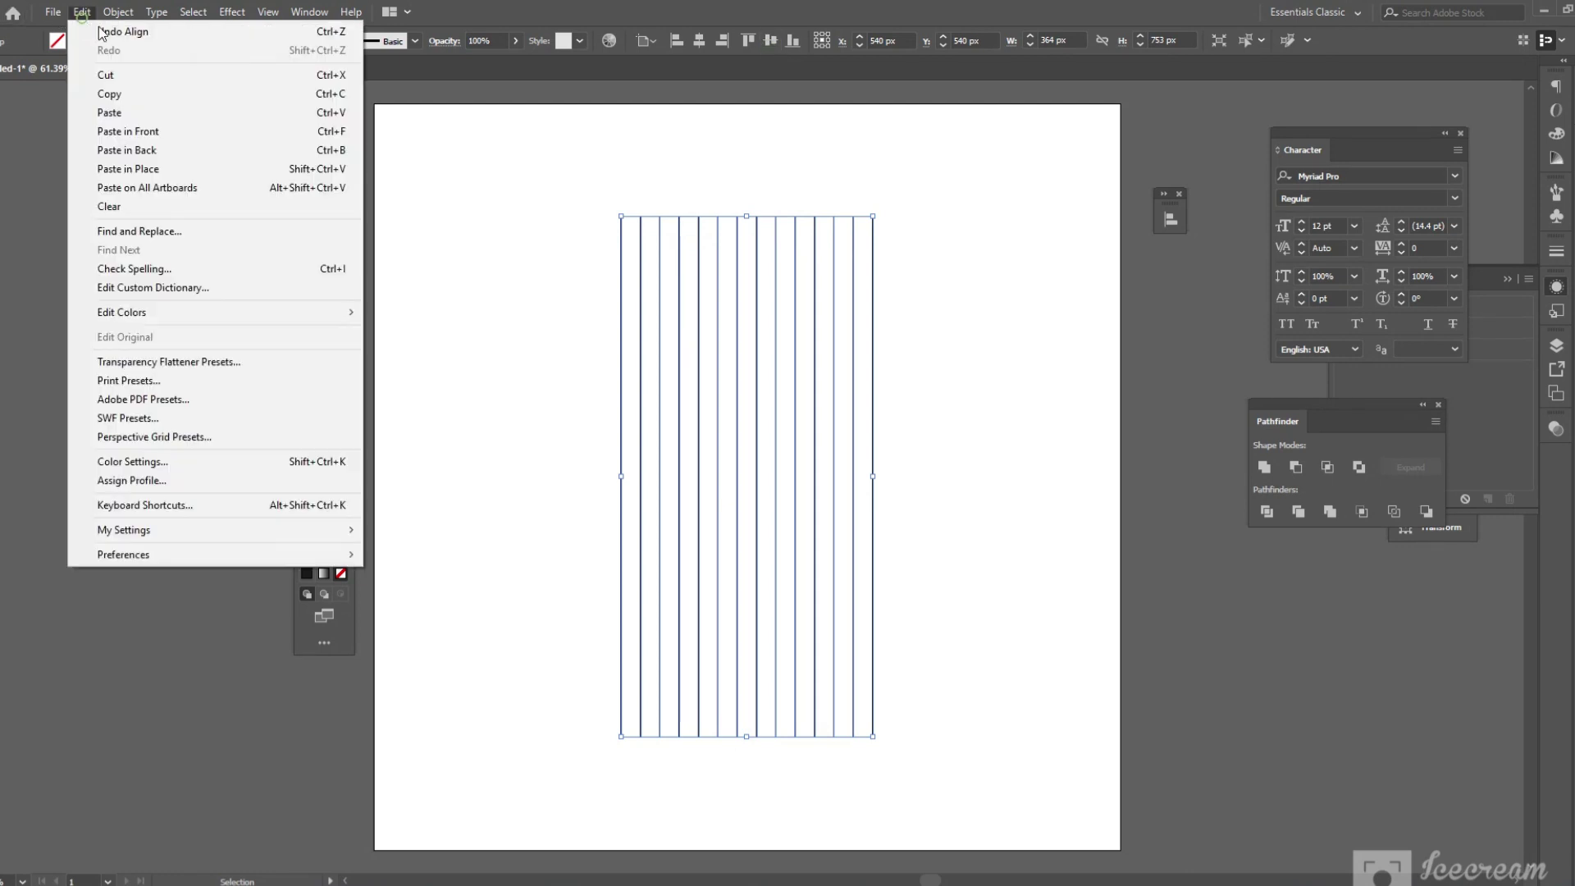
click(95, 91)
click(82, 11)
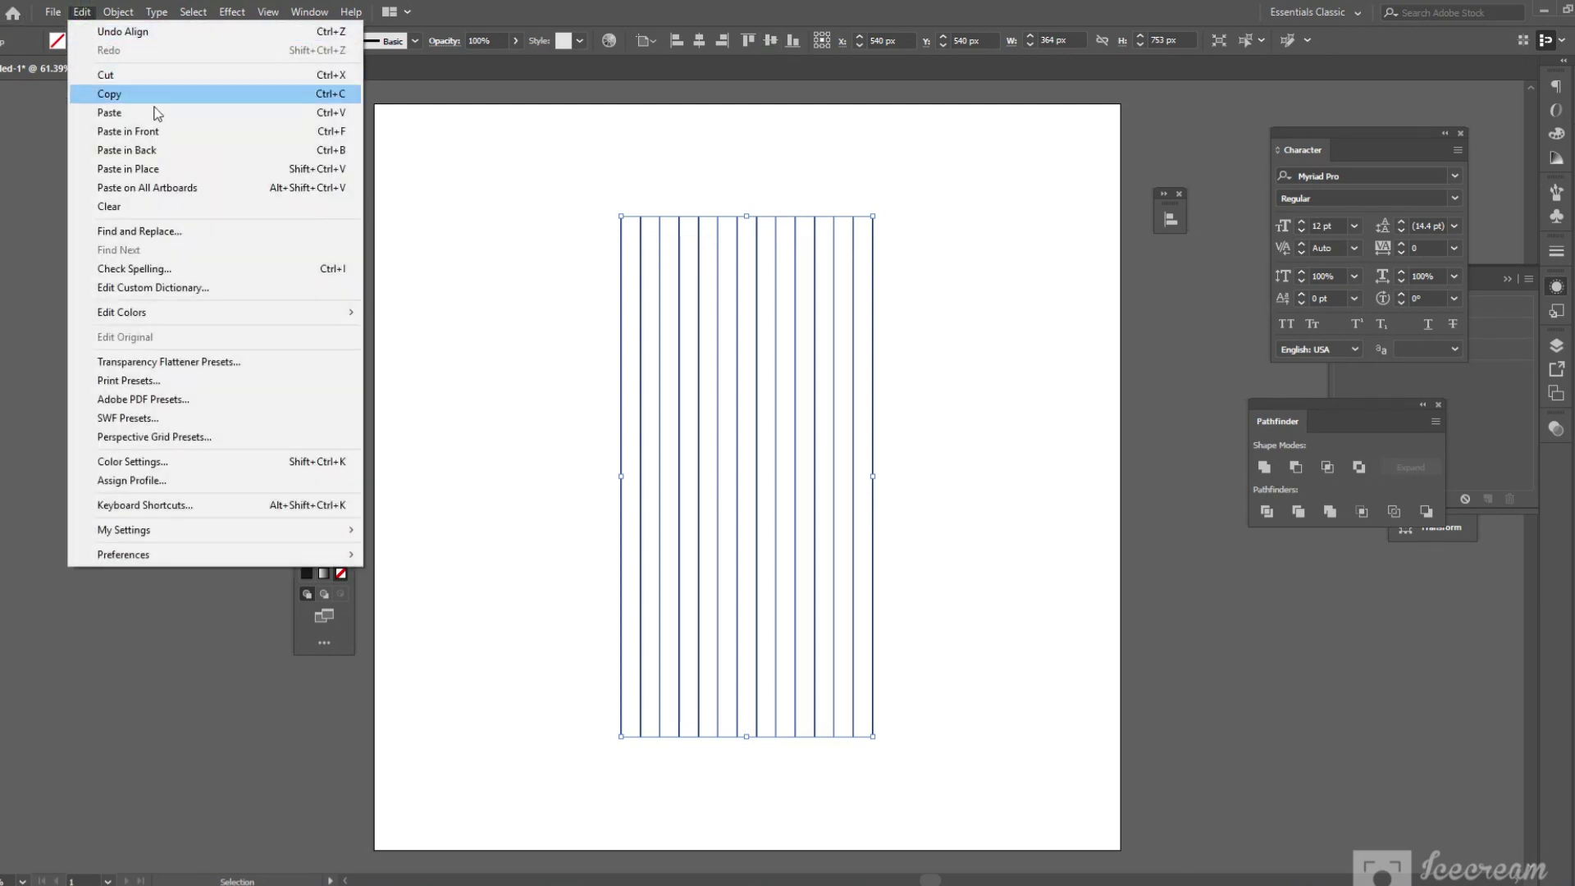
click(228, 169)
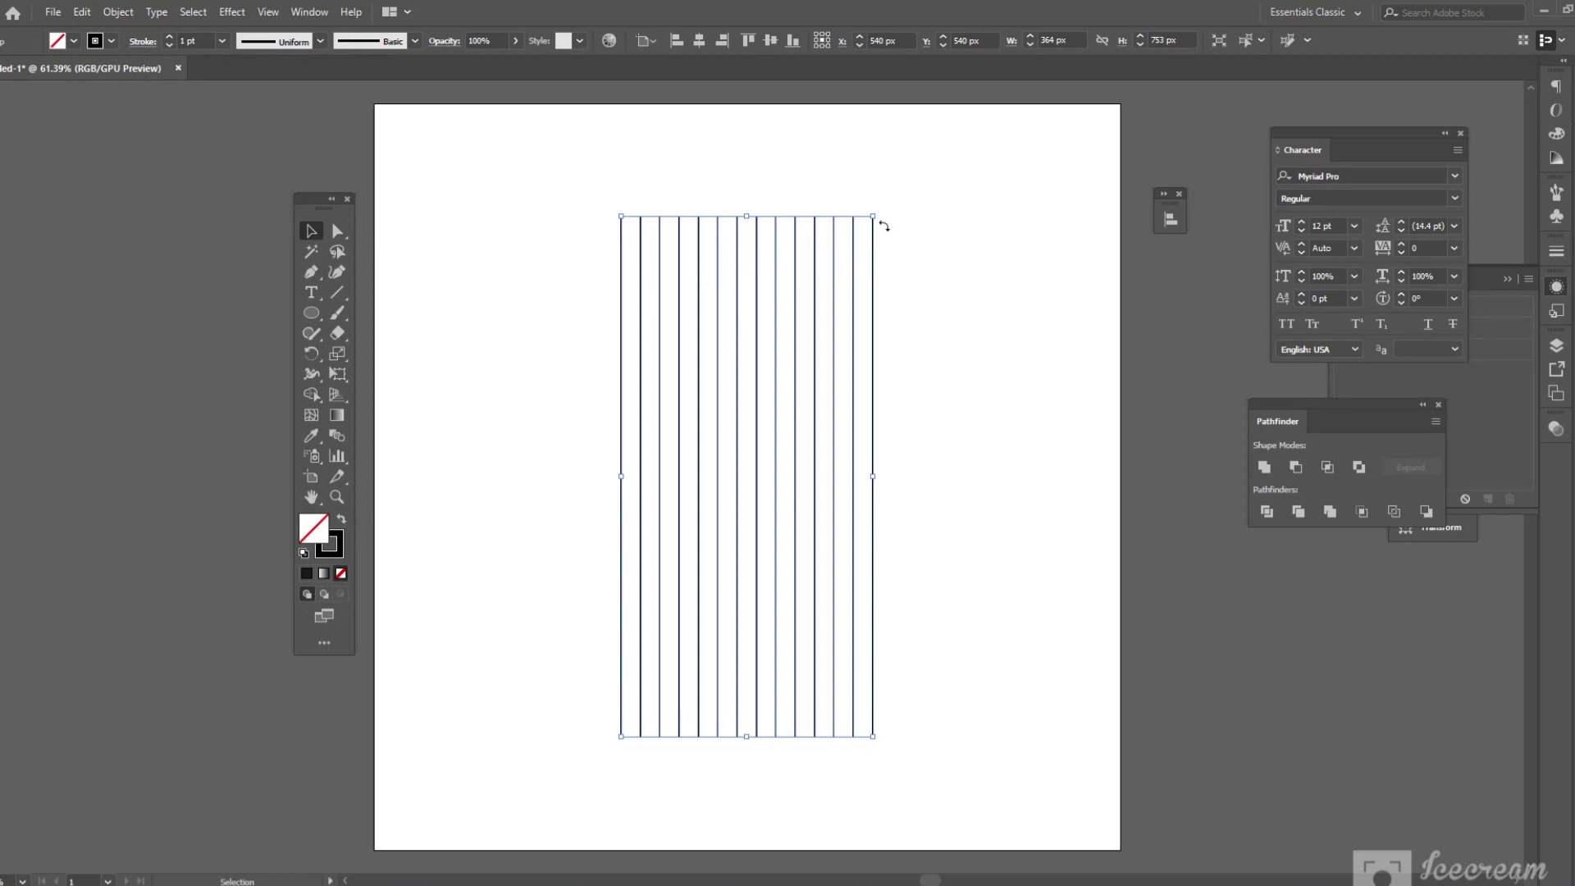
drag(919, 234, 1055, 538)
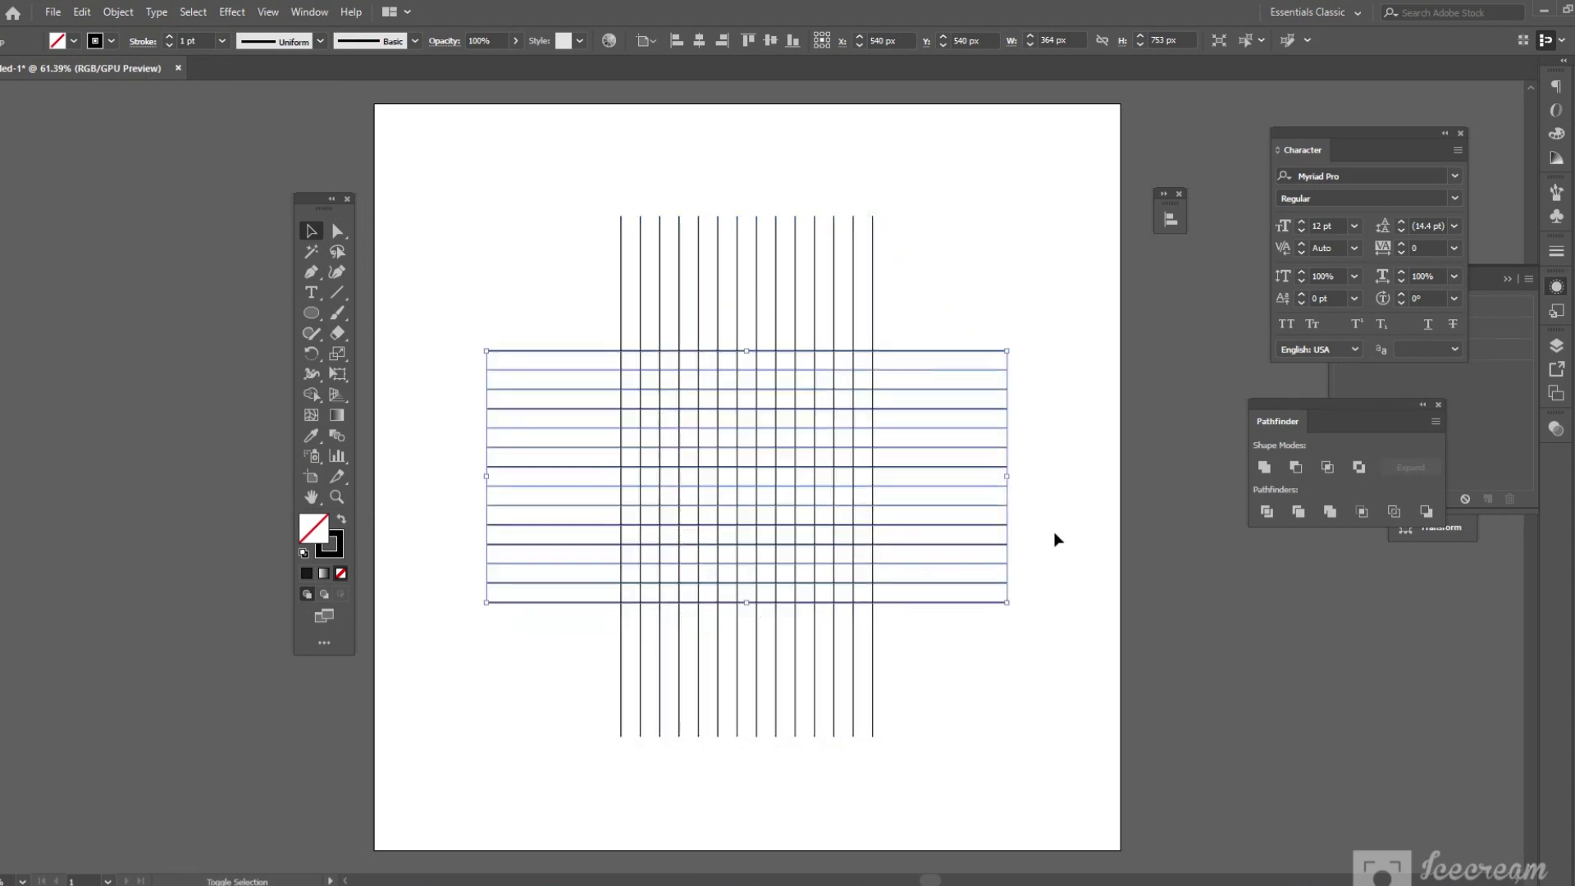
click(1042, 643)
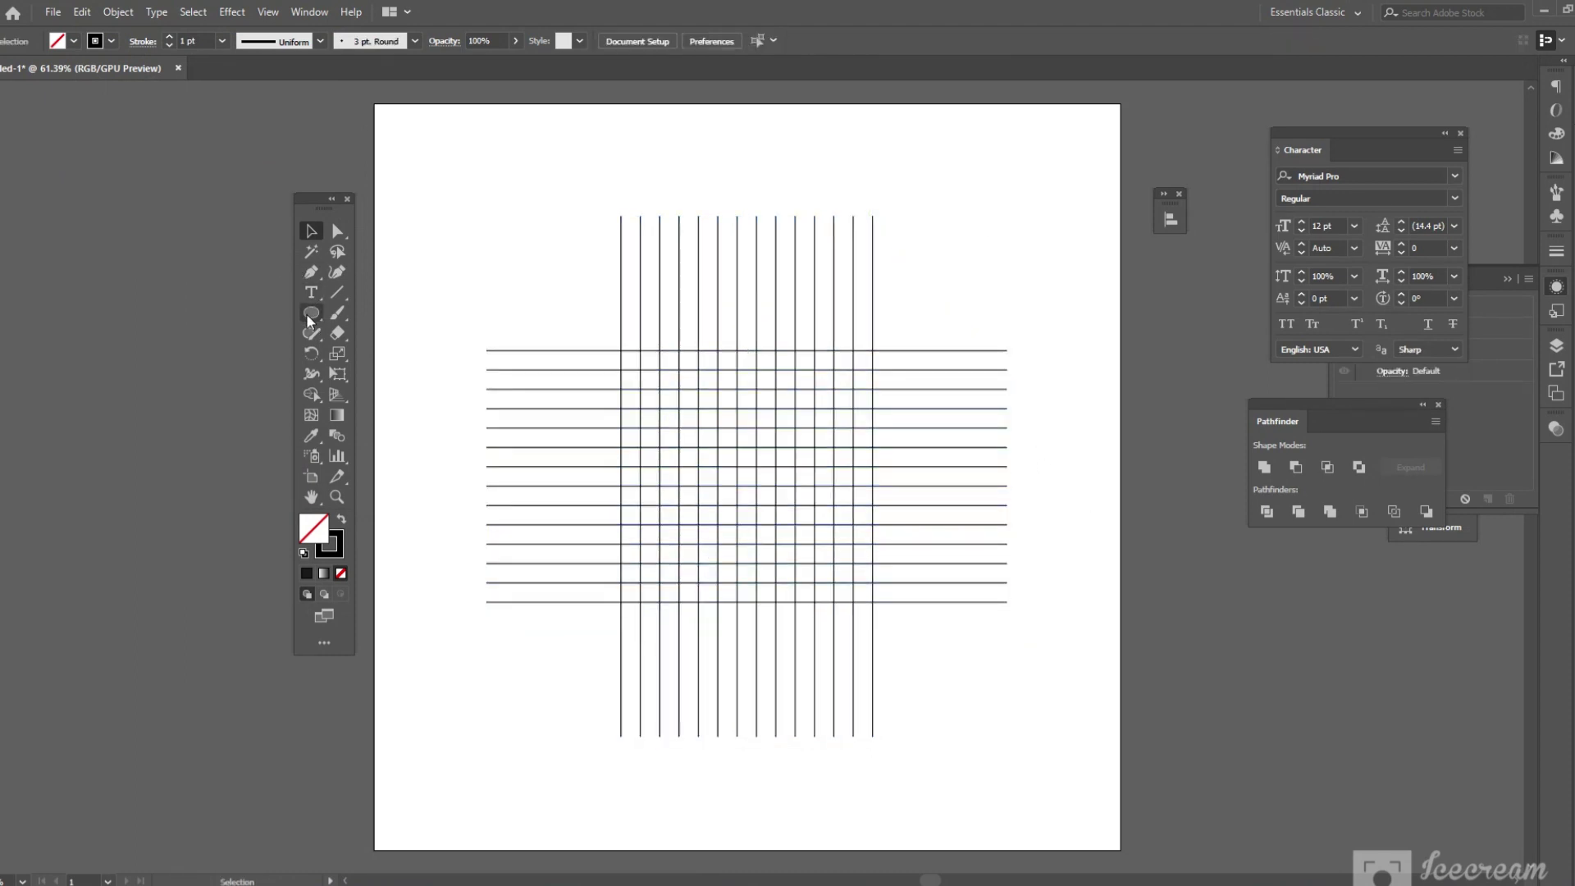
Draw a 364 px circle with the Ellipse tool spanning the grid's center.
drag(311, 312, 408, 355)
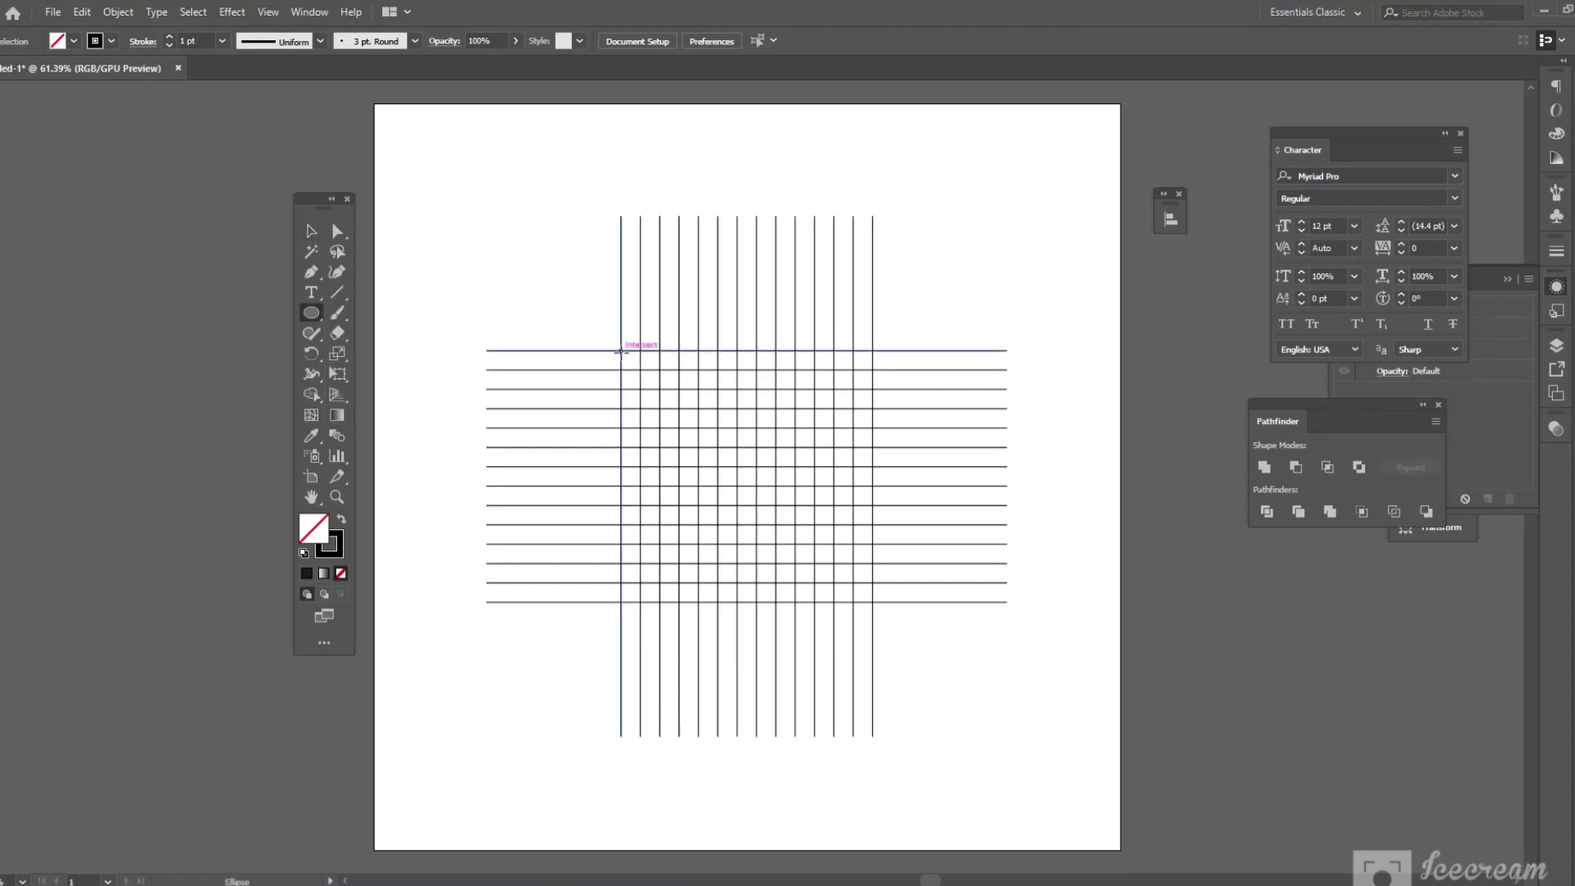
mouse_move(621, 350)
mouse_down()
mouse_move(853, 515)
mouse_move(872, 562)
mouse_up()
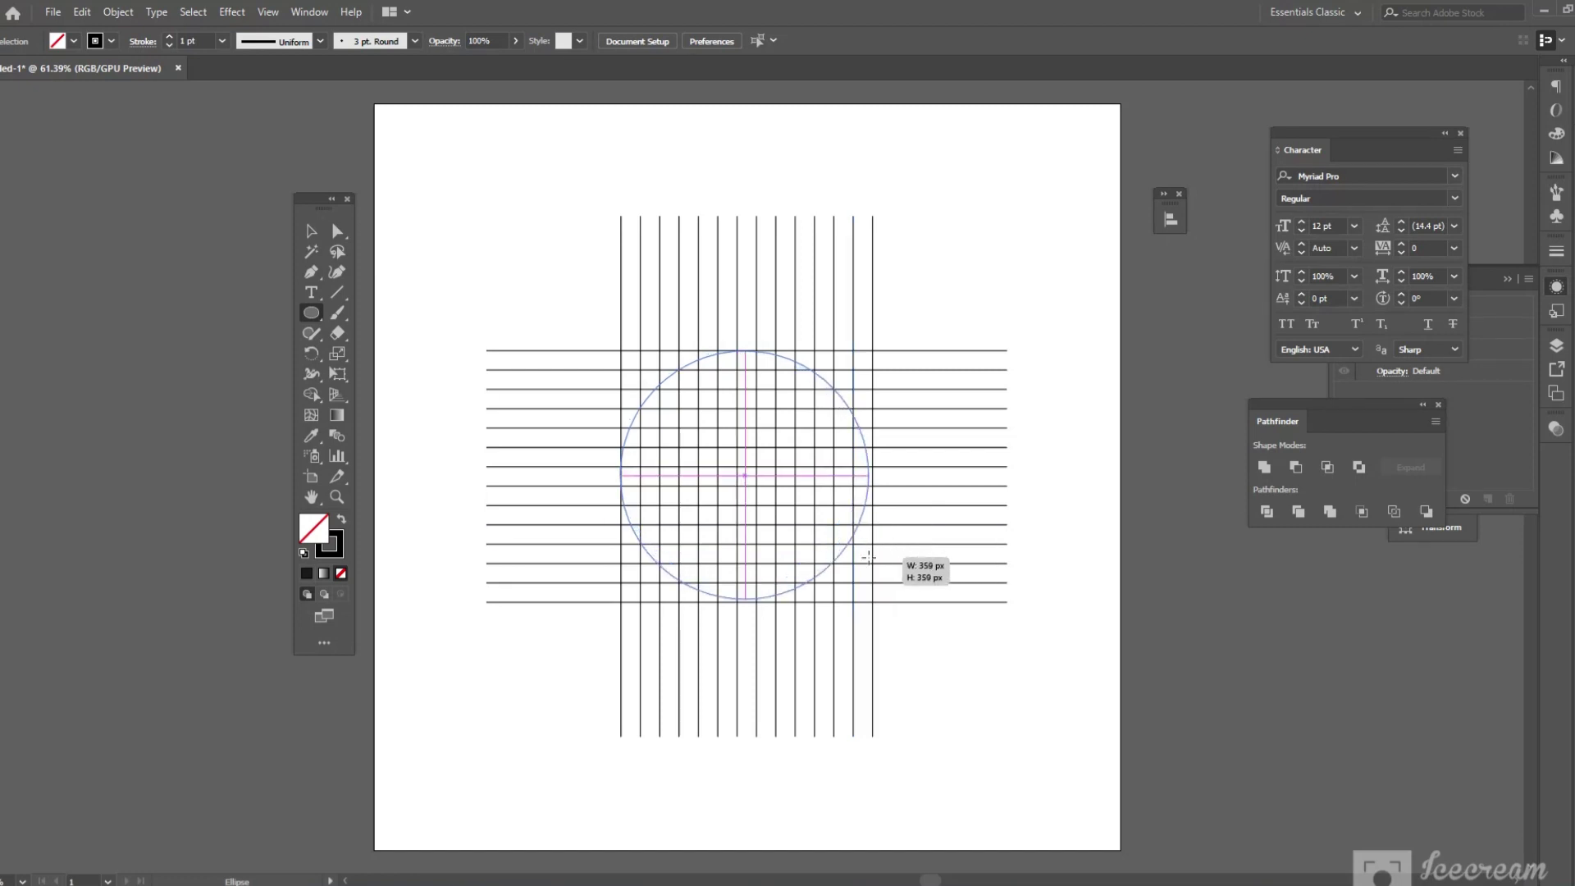
drag(872, 562, 872, 562)
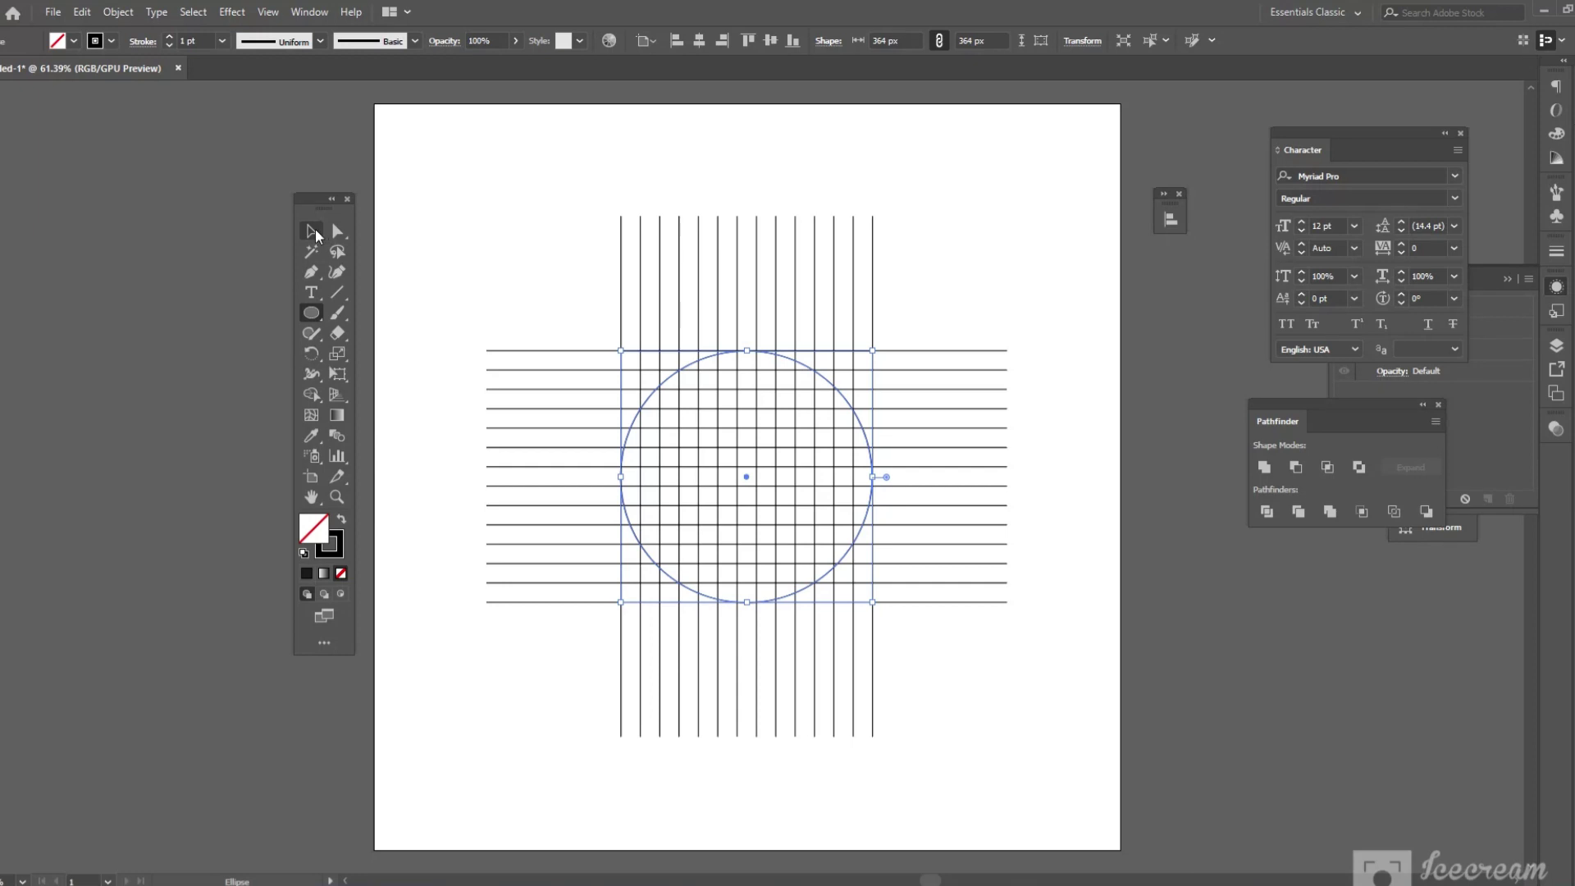
click(313, 232)
Paste a copy of the circle in place, scale it down concentrically, then select all lines and circles.
click(79, 12)
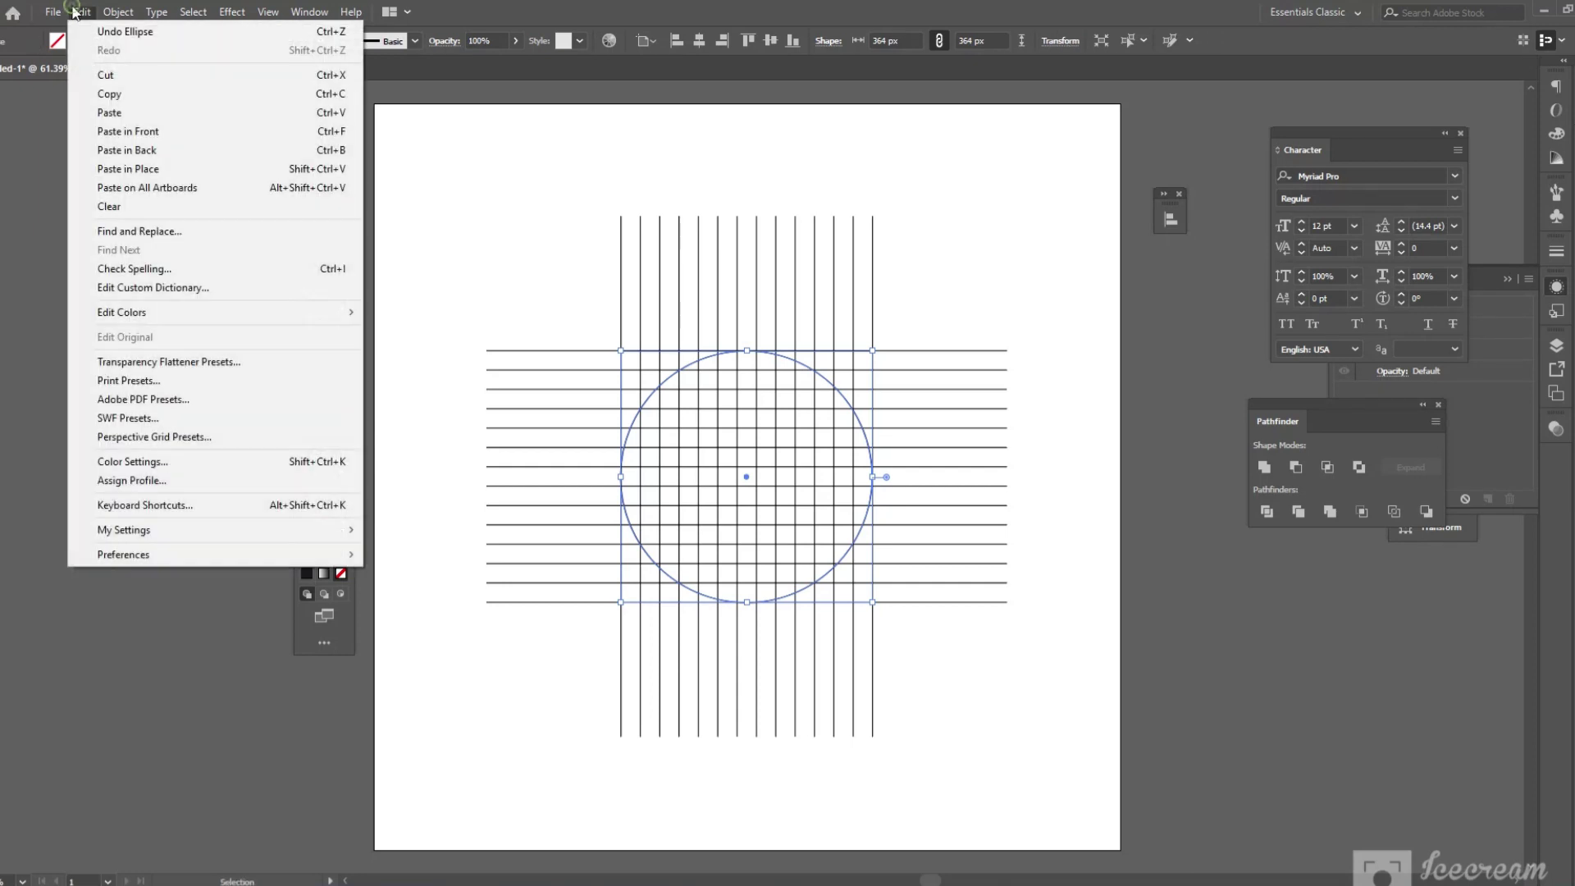
click(147, 100)
click(82, 11)
click(148, 163)
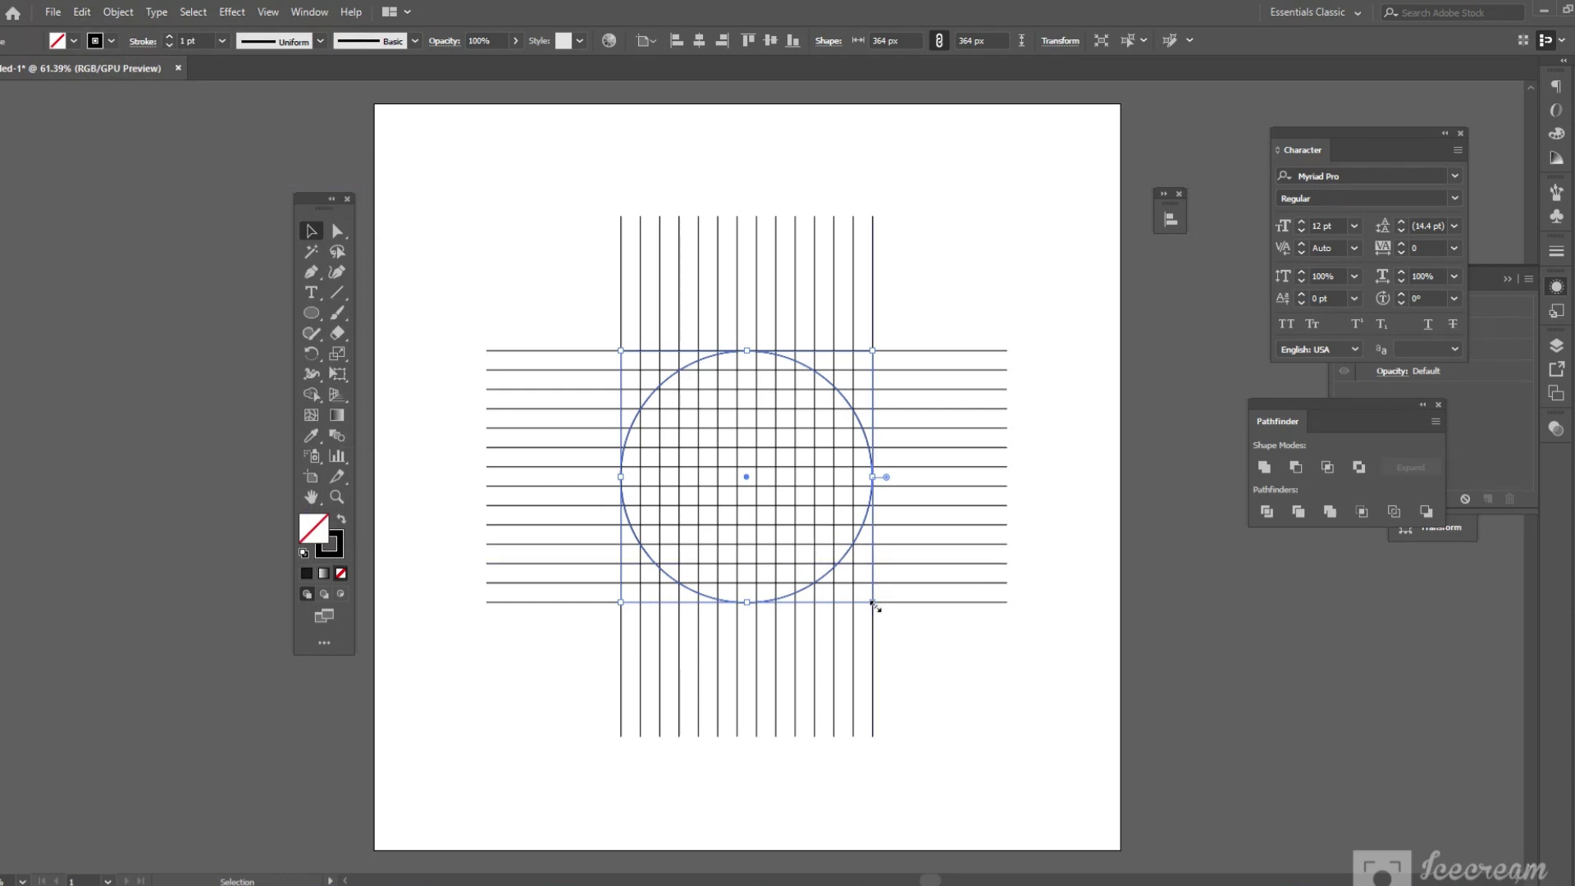
drag(873, 603, 857, 602)
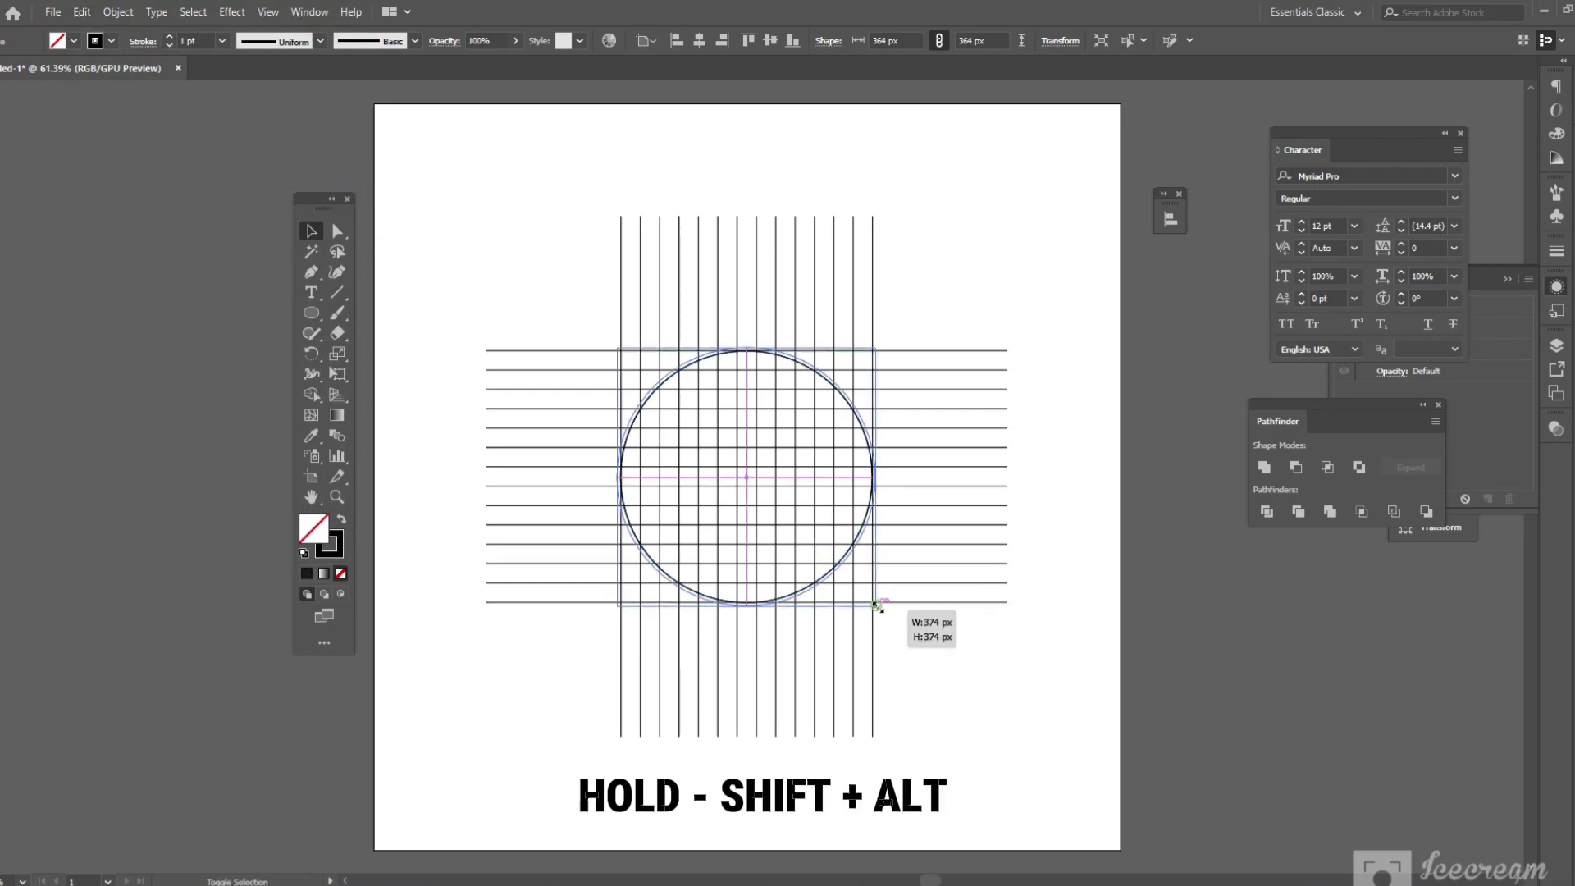
click(940, 666)
drag(547, 324, 1100, 787)
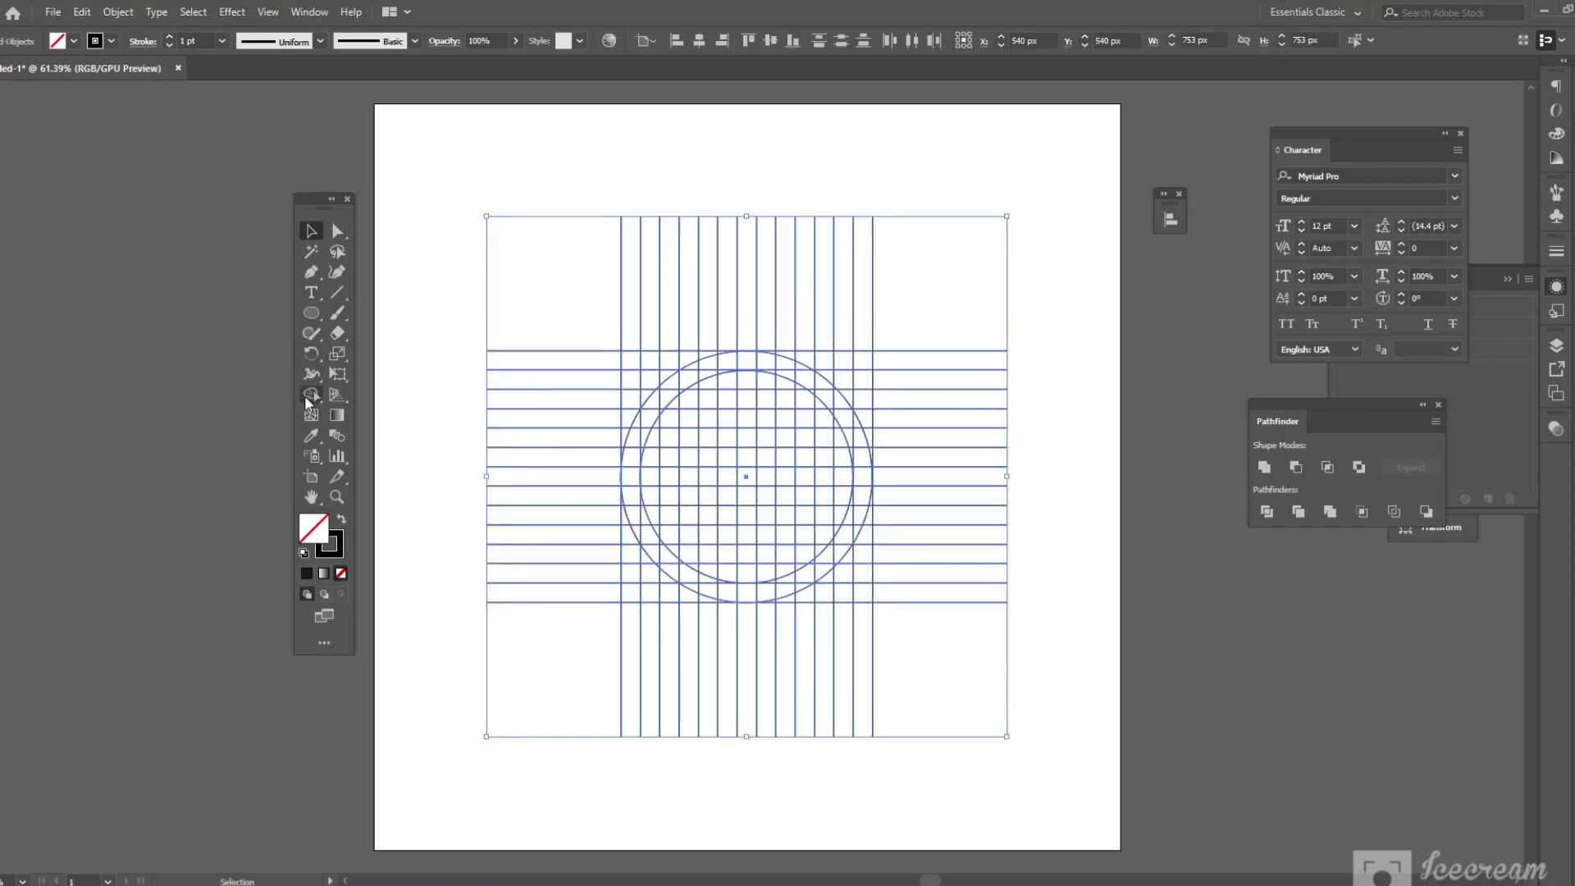
Pick the Shape Builder tool, zoom in on the circles, and set the fill to black.
drag(303, 396, 400, 400)
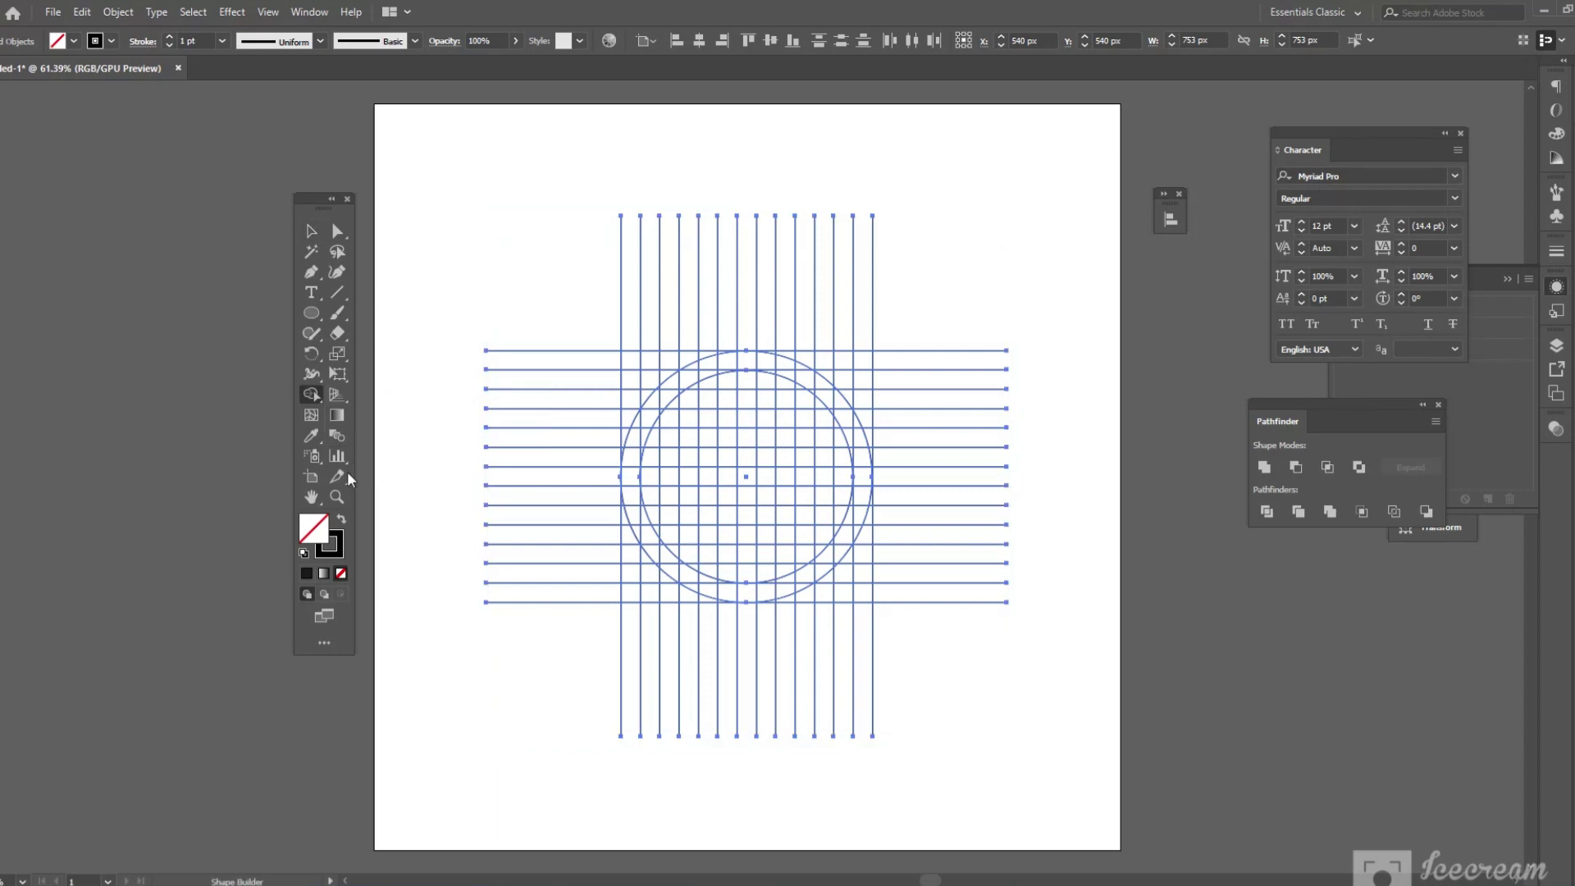
click(337, 496)
click(741, 494)
click(729, 414)
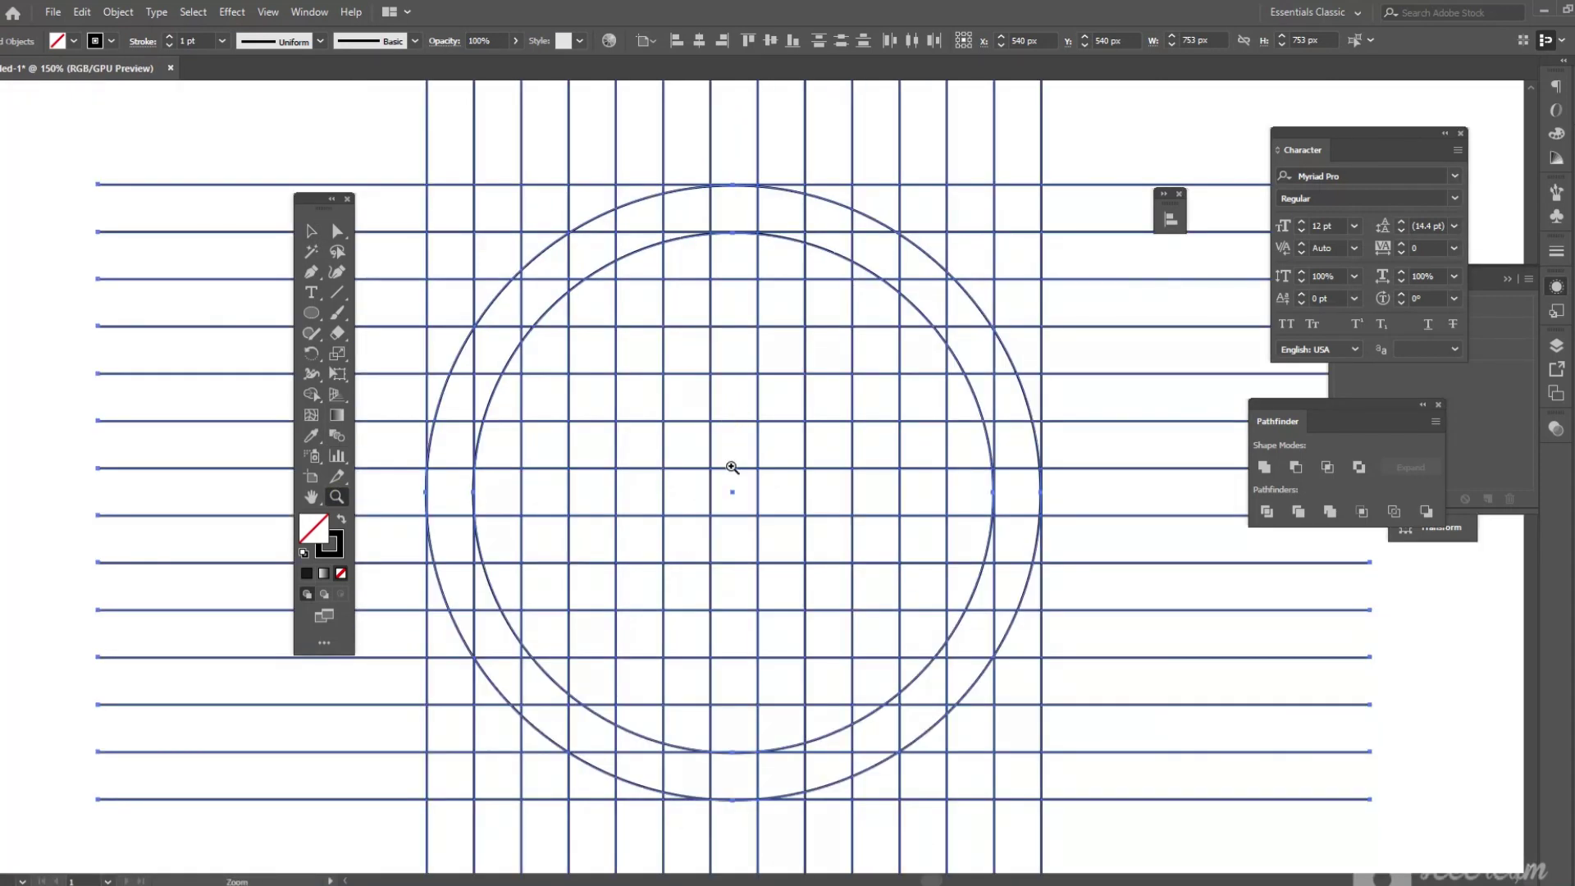
scroll(732, 467, down, 1)
click(313, 393)
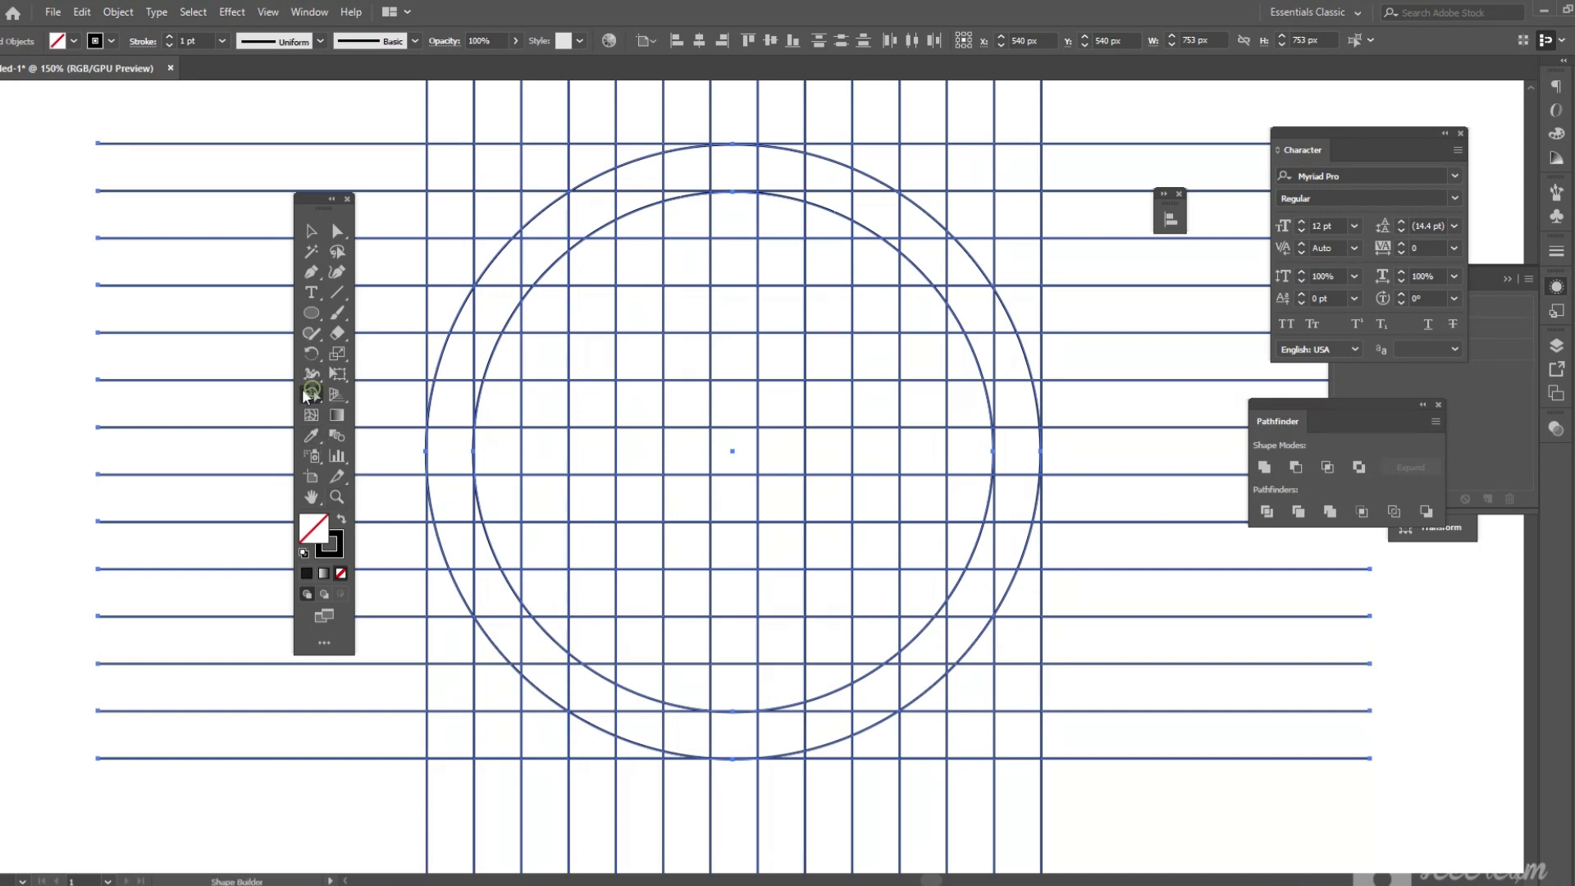
click(70, 43)
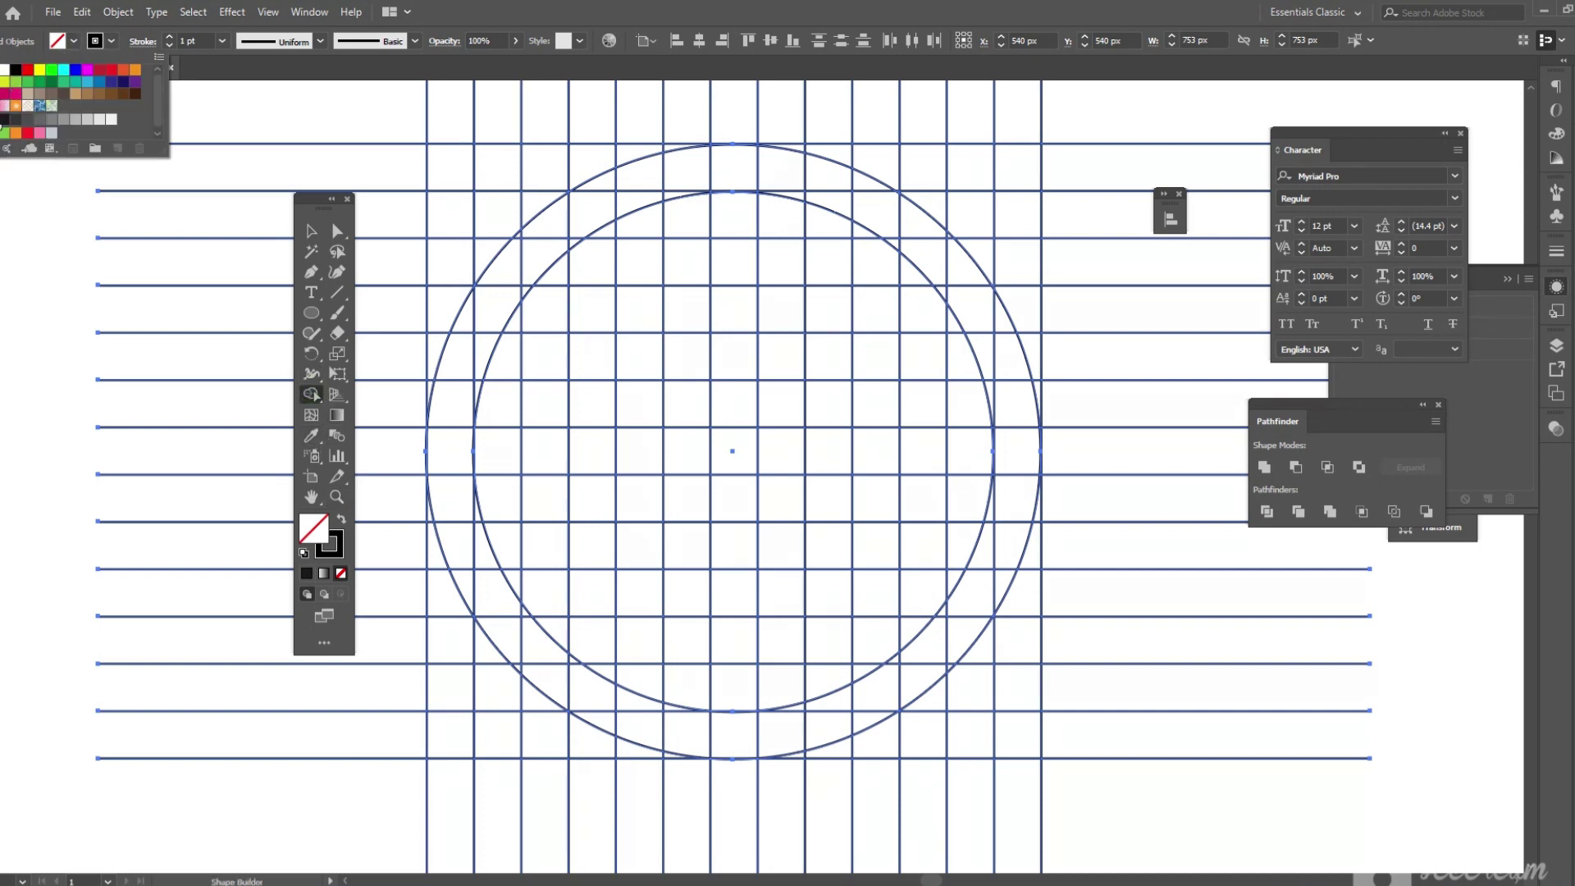
click(19, 72)
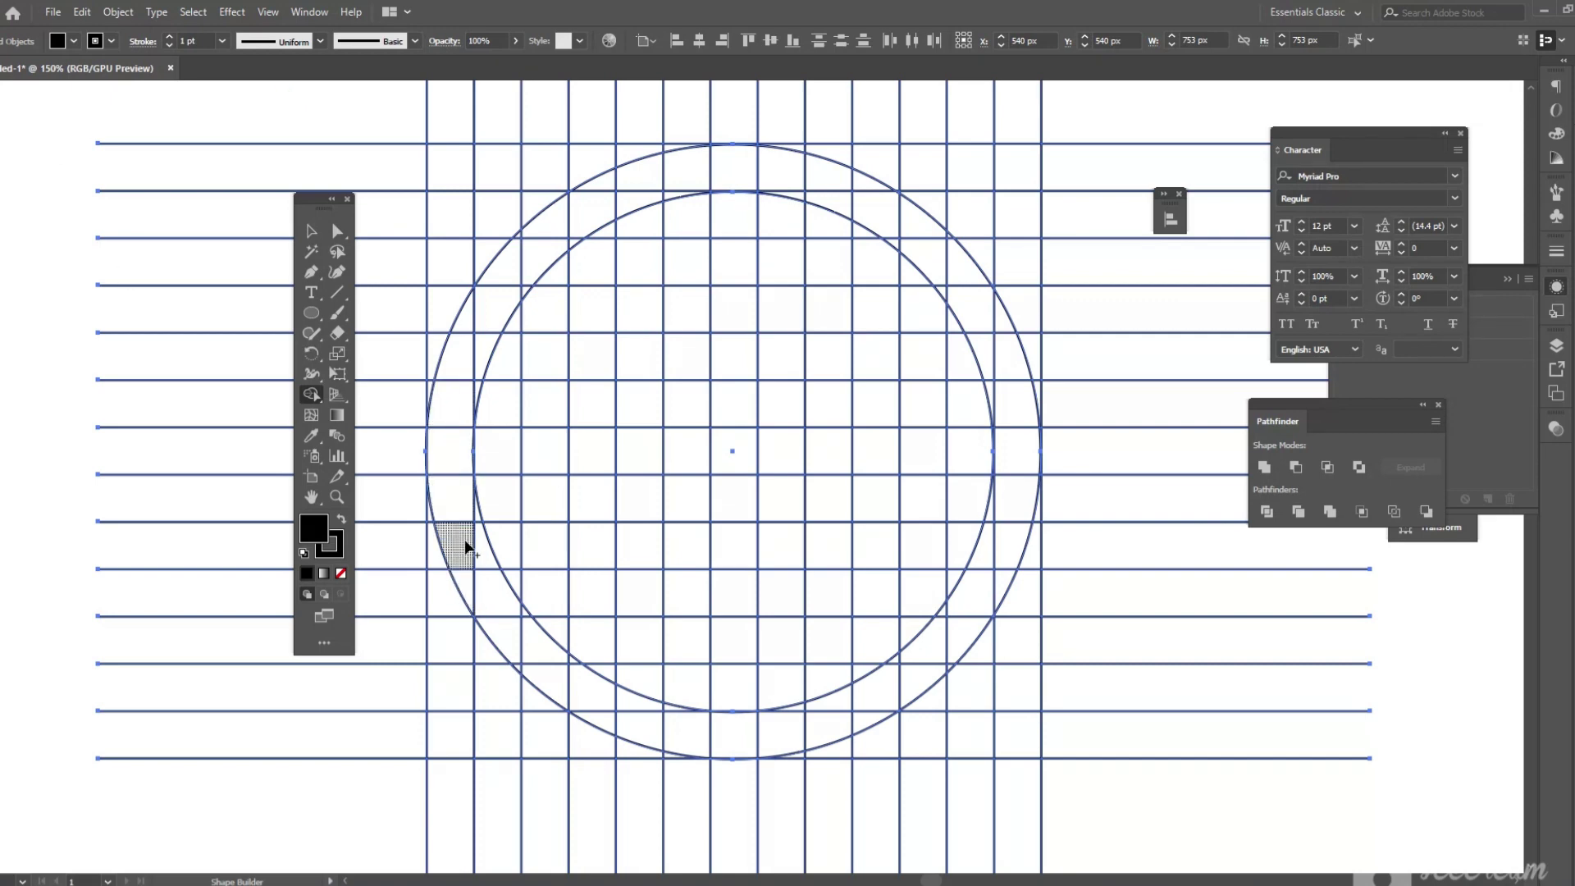
Merge the left sliver, column and crossbar cells into a black H.
click(456, 447)
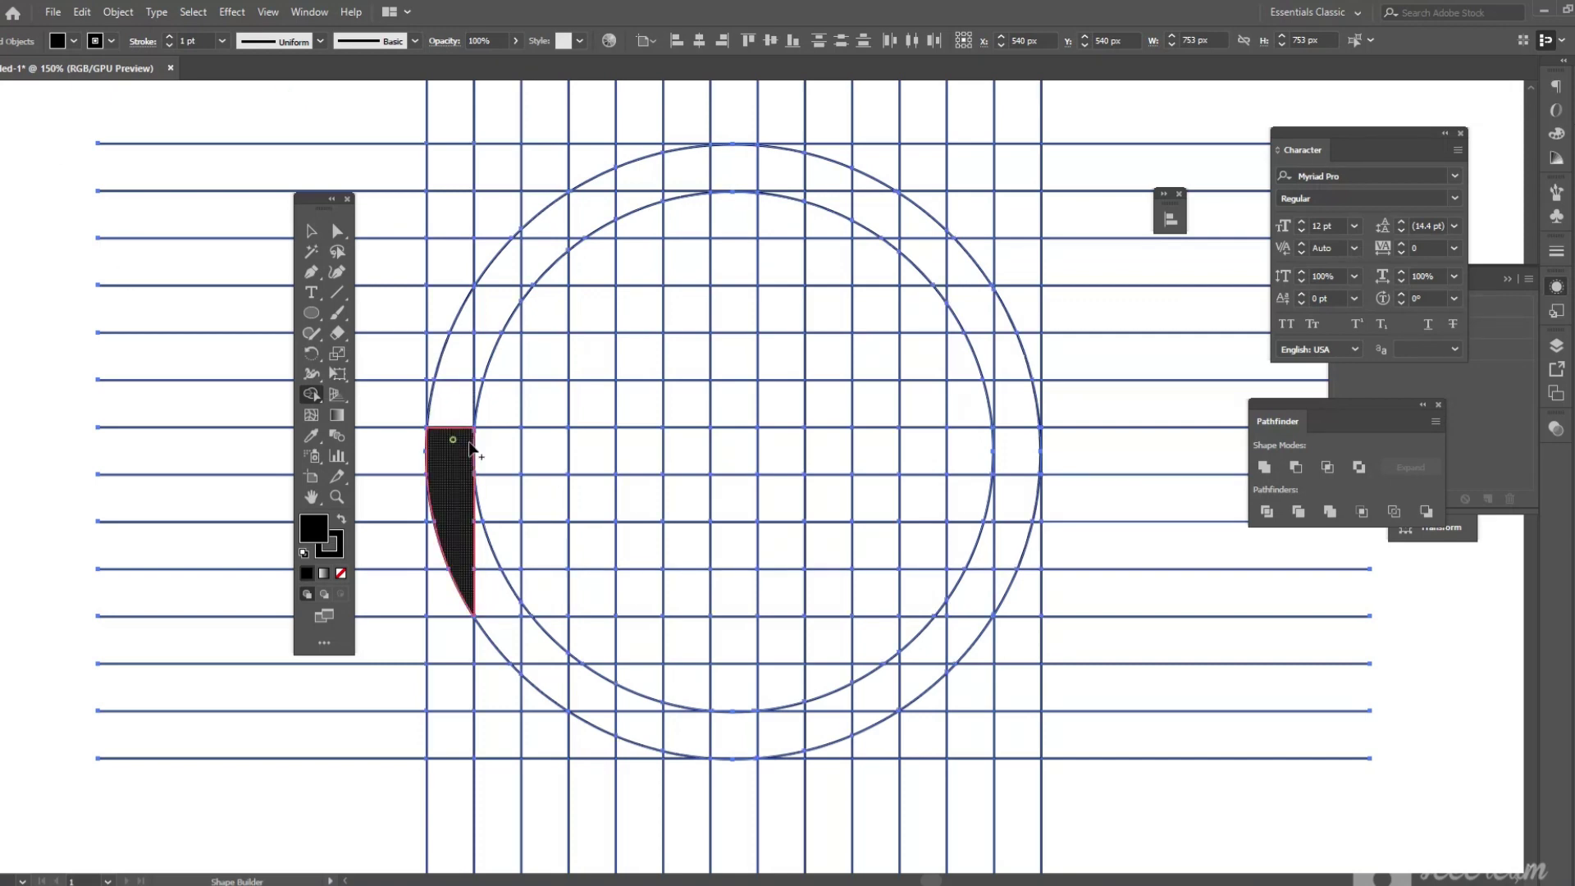
drag(478, 443, 568, 465)
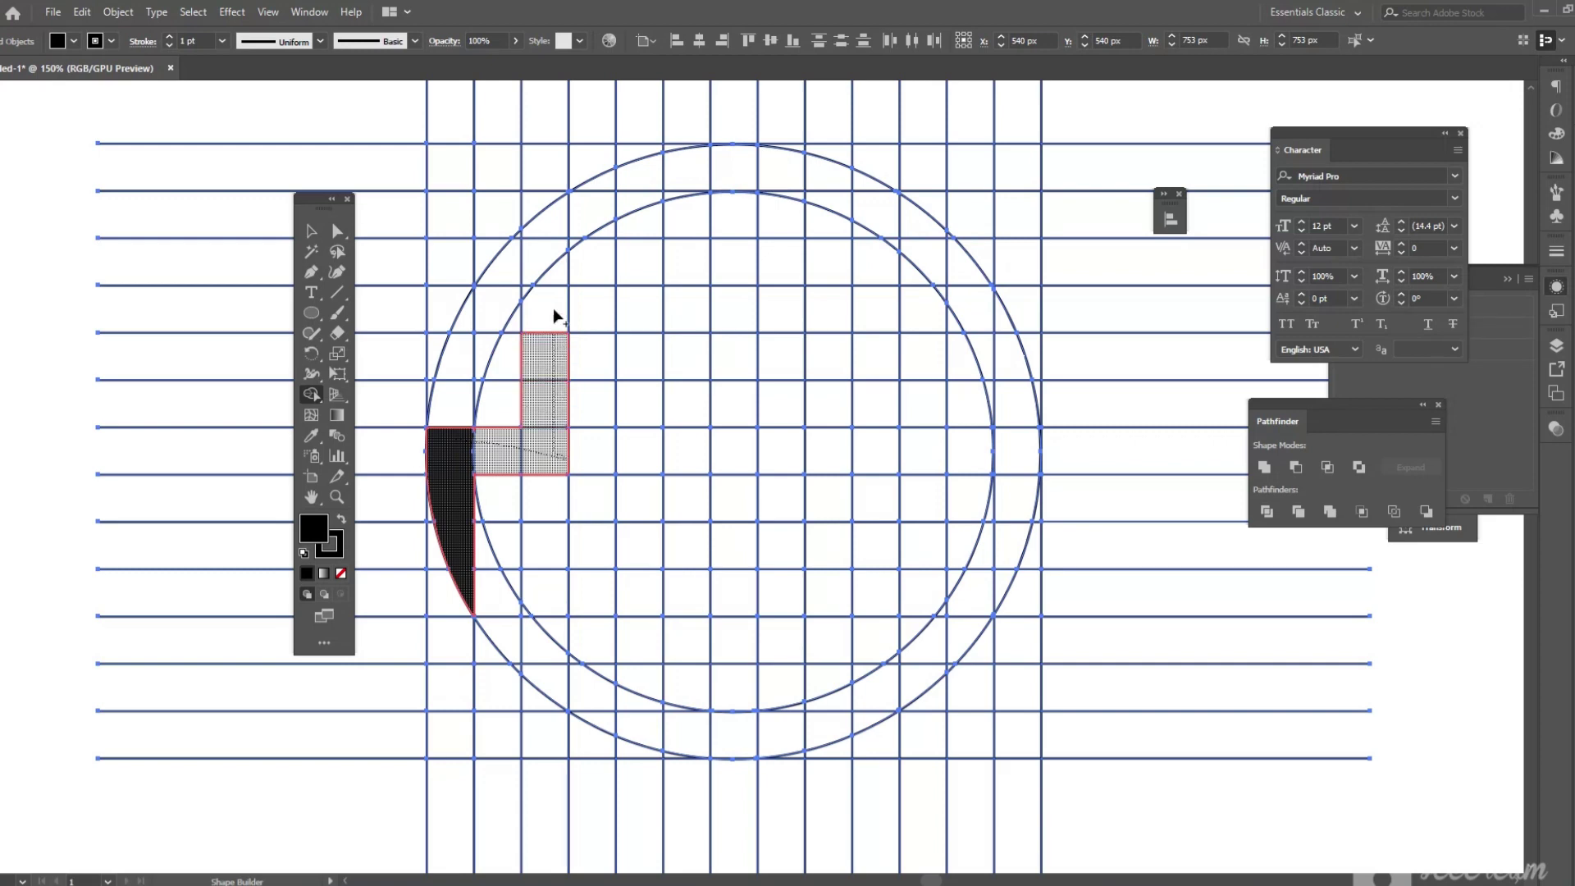
drag(553, 308, 547, 397)
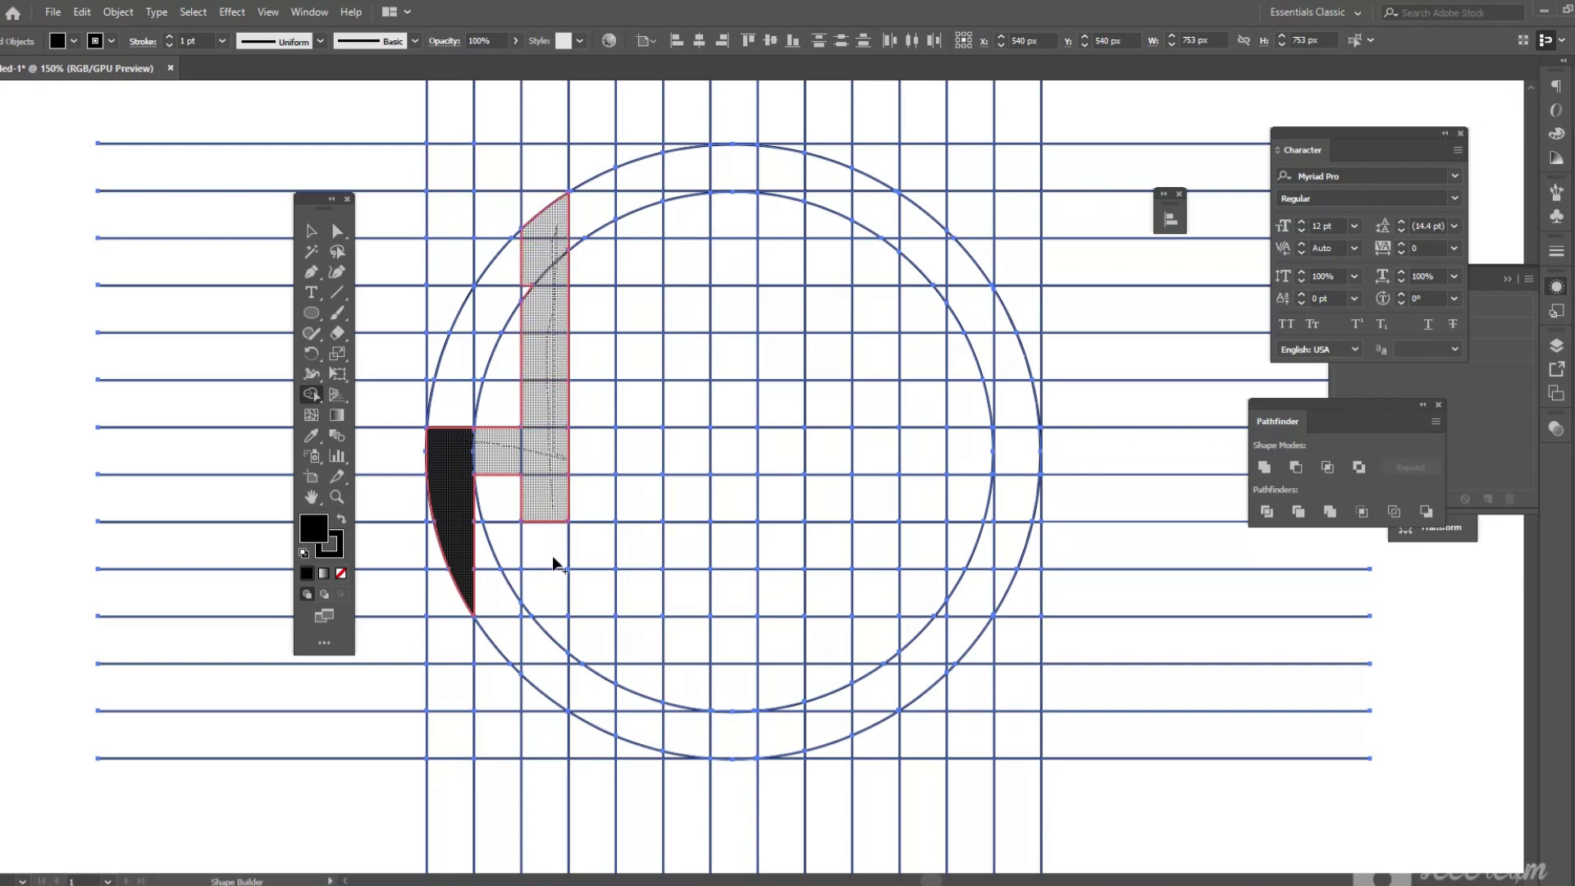
drag(552, 674, 551, 676)
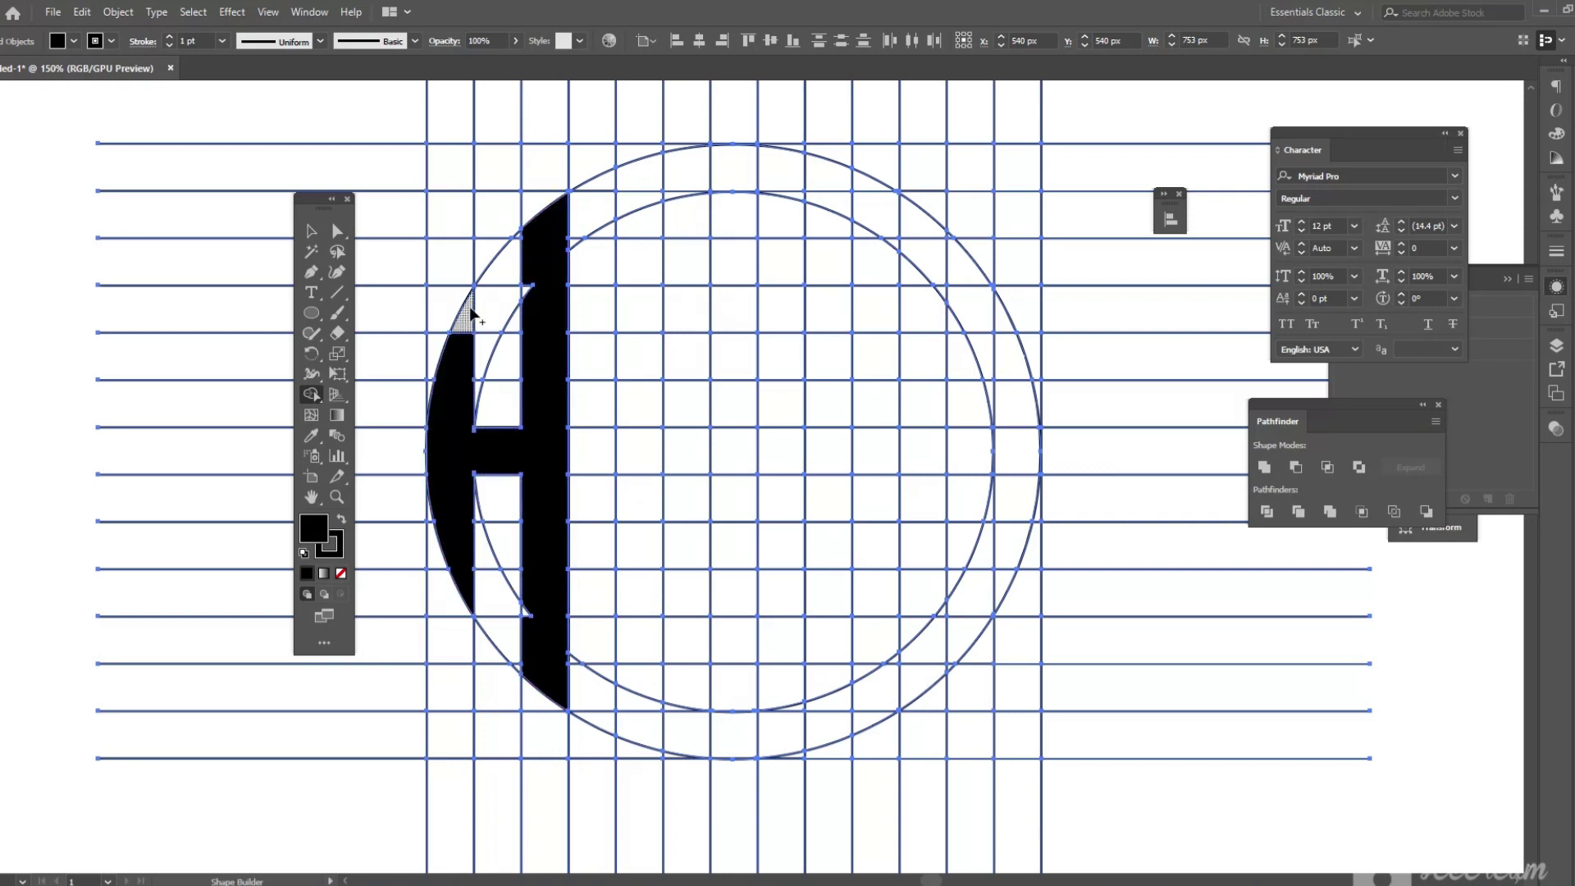
drag(468, 309, 459, 548)
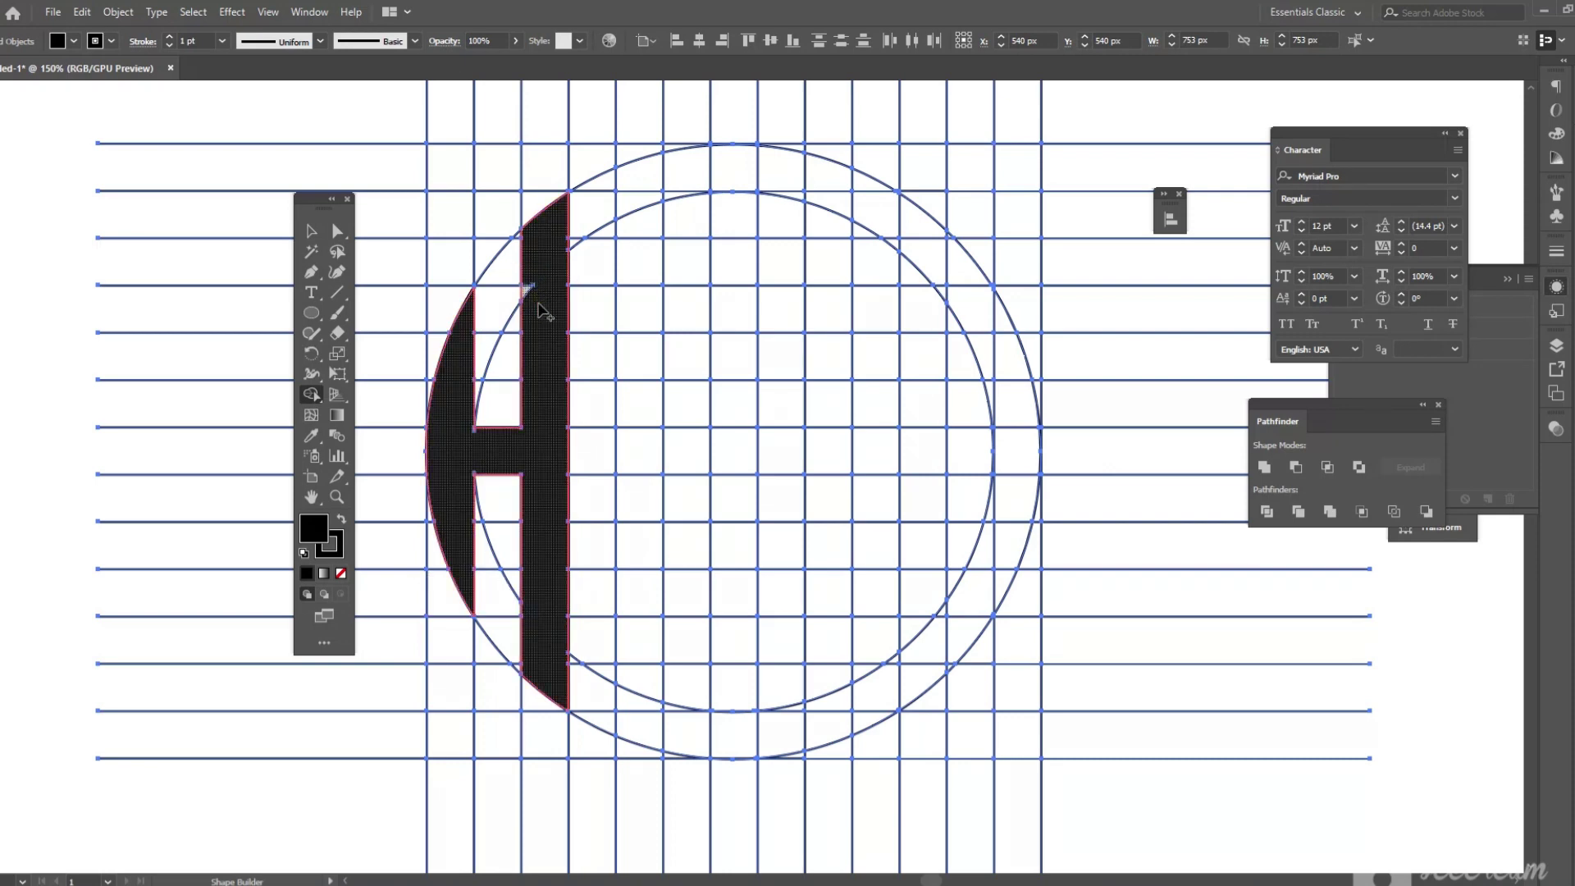
Merge three columns into black bars and join them across the top to form the M.
drag(638, 186, 640, 664)
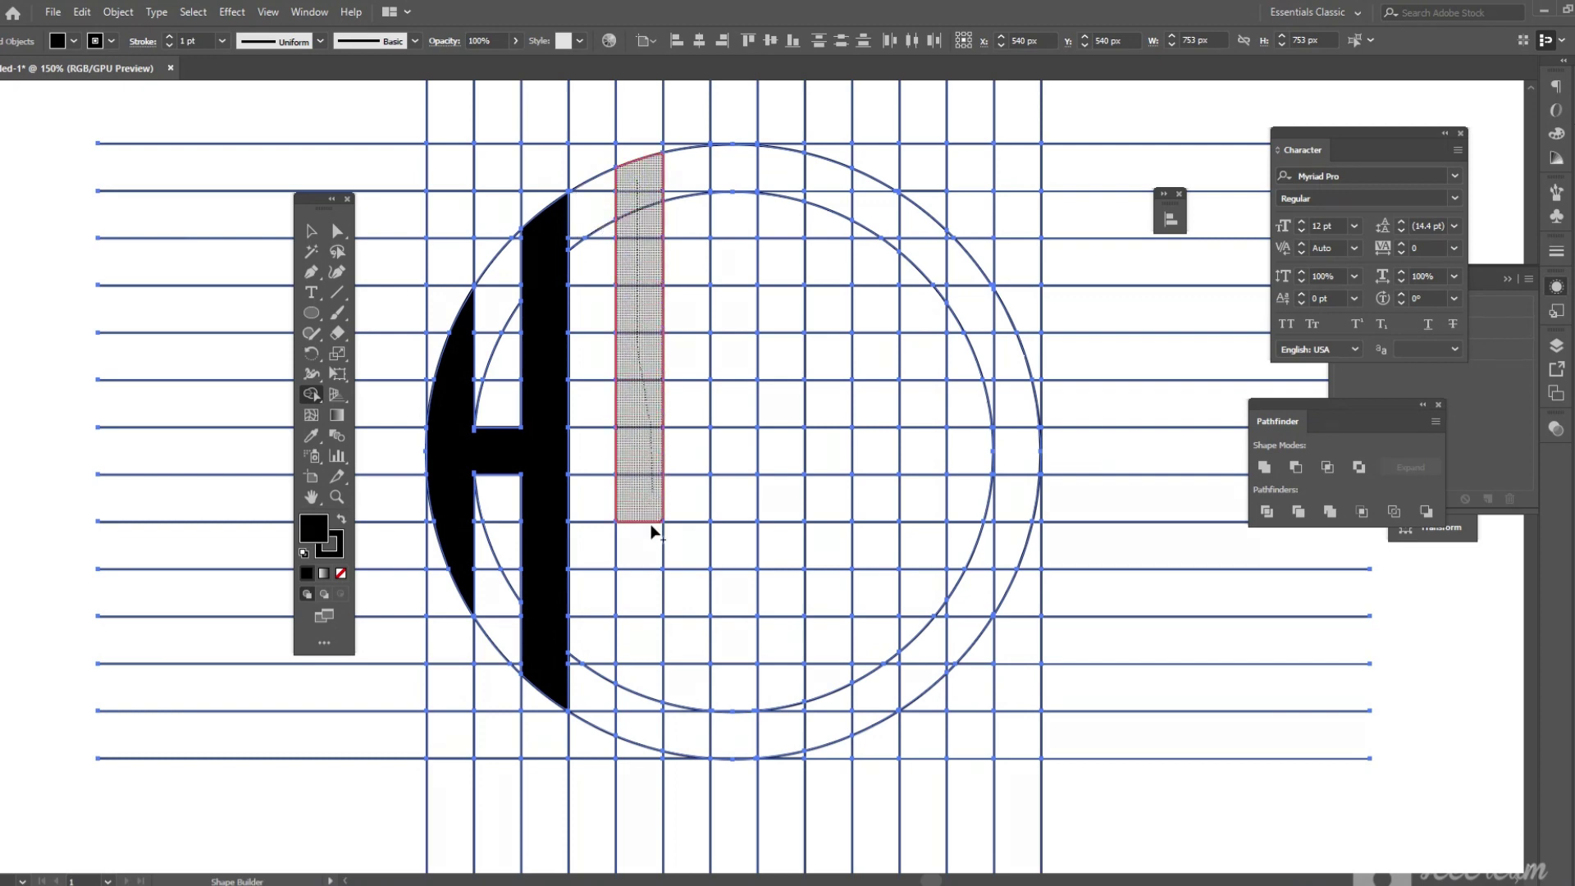
drag(644, 720, 644, 726)
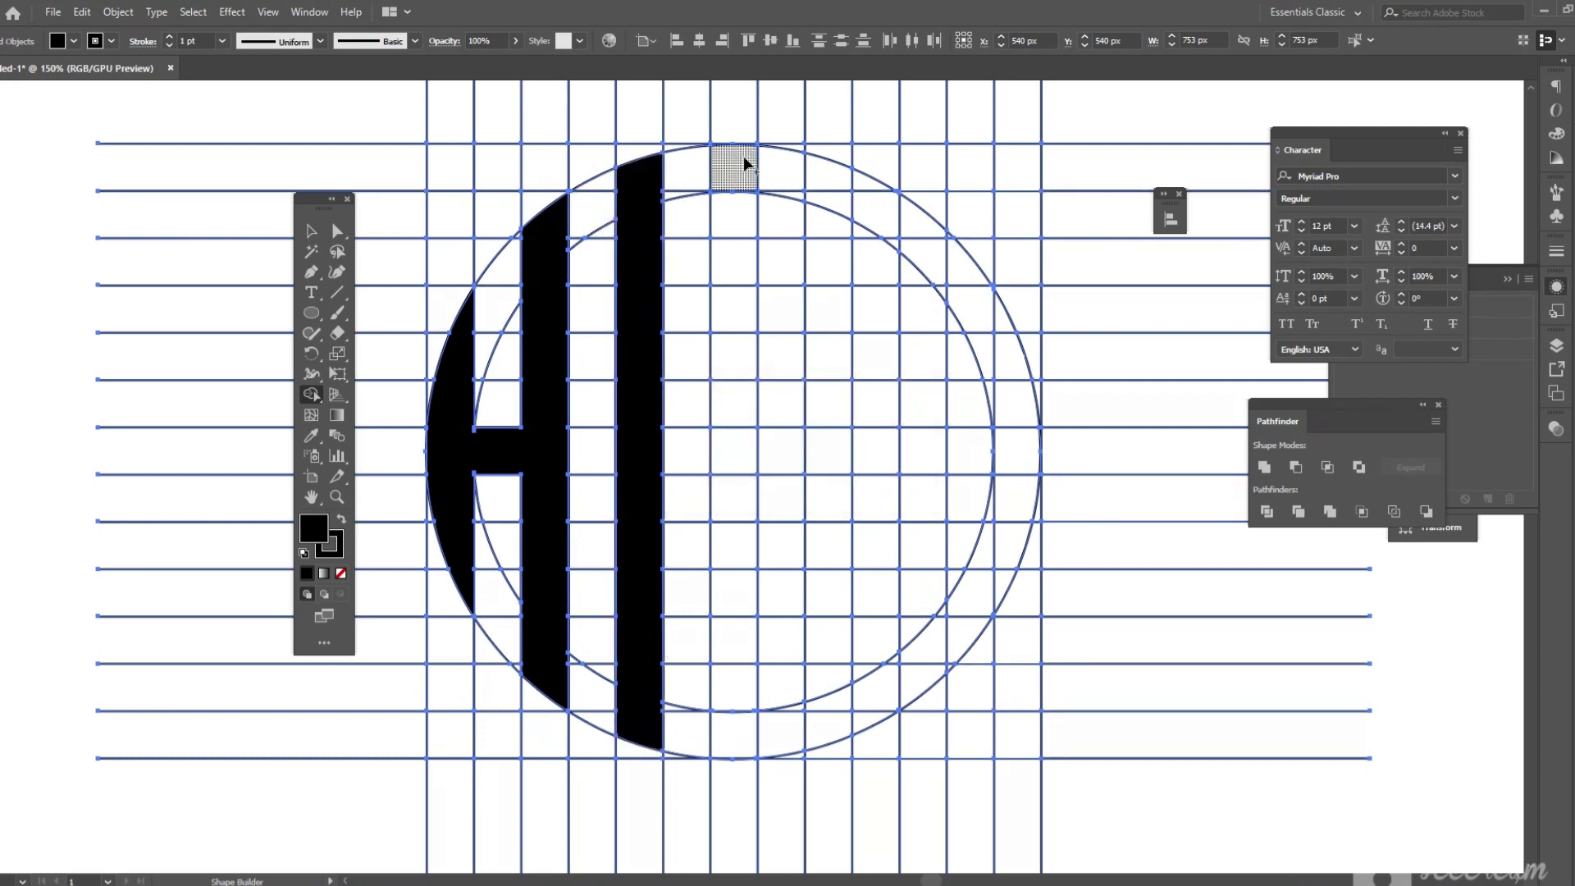
drag(734, 156, 742, 731)
drag(830, 184, 826, 614)
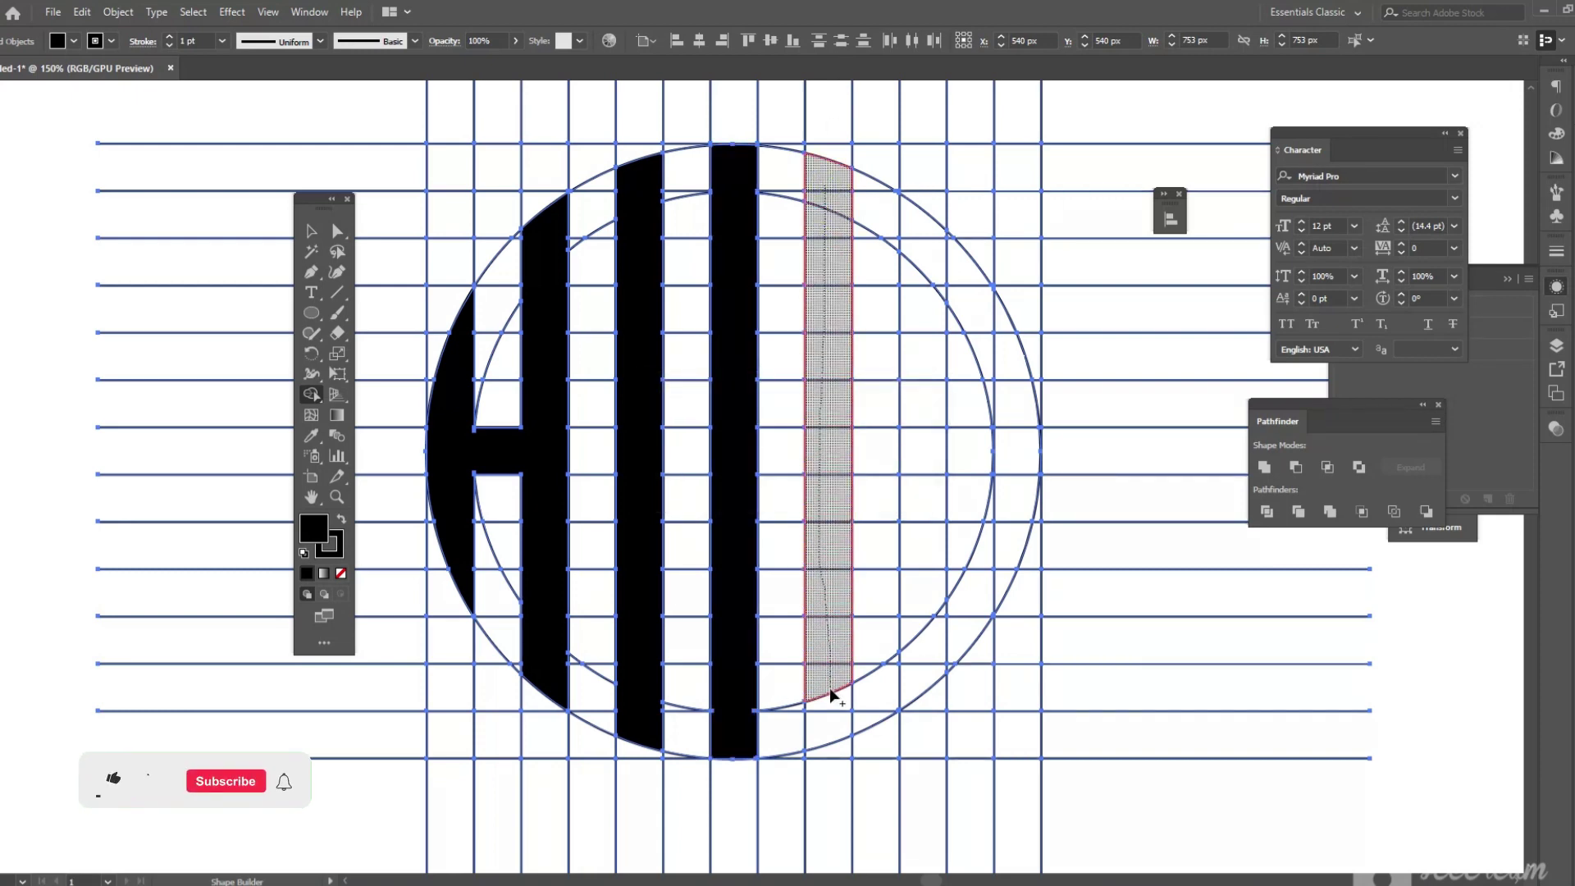
drag(827, 615, 831, 722)
mouse_move(636, 203)
mouse_down()
mouse_move(680, 187)
mouse_move(802, 201)
mouse_up()
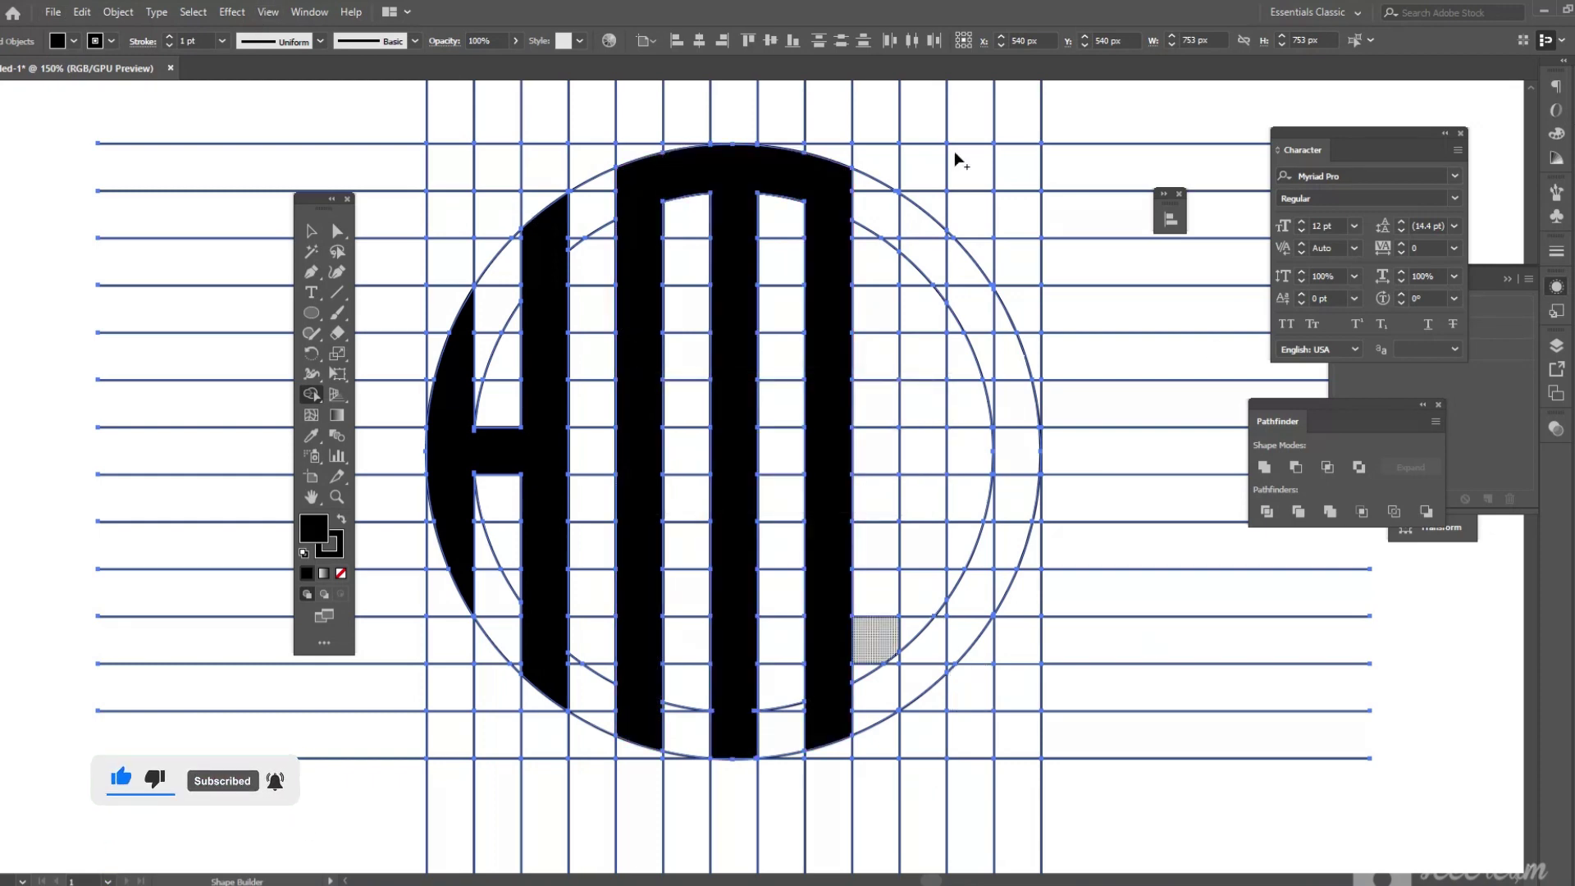
Merge the lower, upper-right, triangle and small top cells into the S.
mouse_move(935, 456)
mouse_down()
mouse_move(994, 456)
mouse_move(930, 671)
mouse_up()
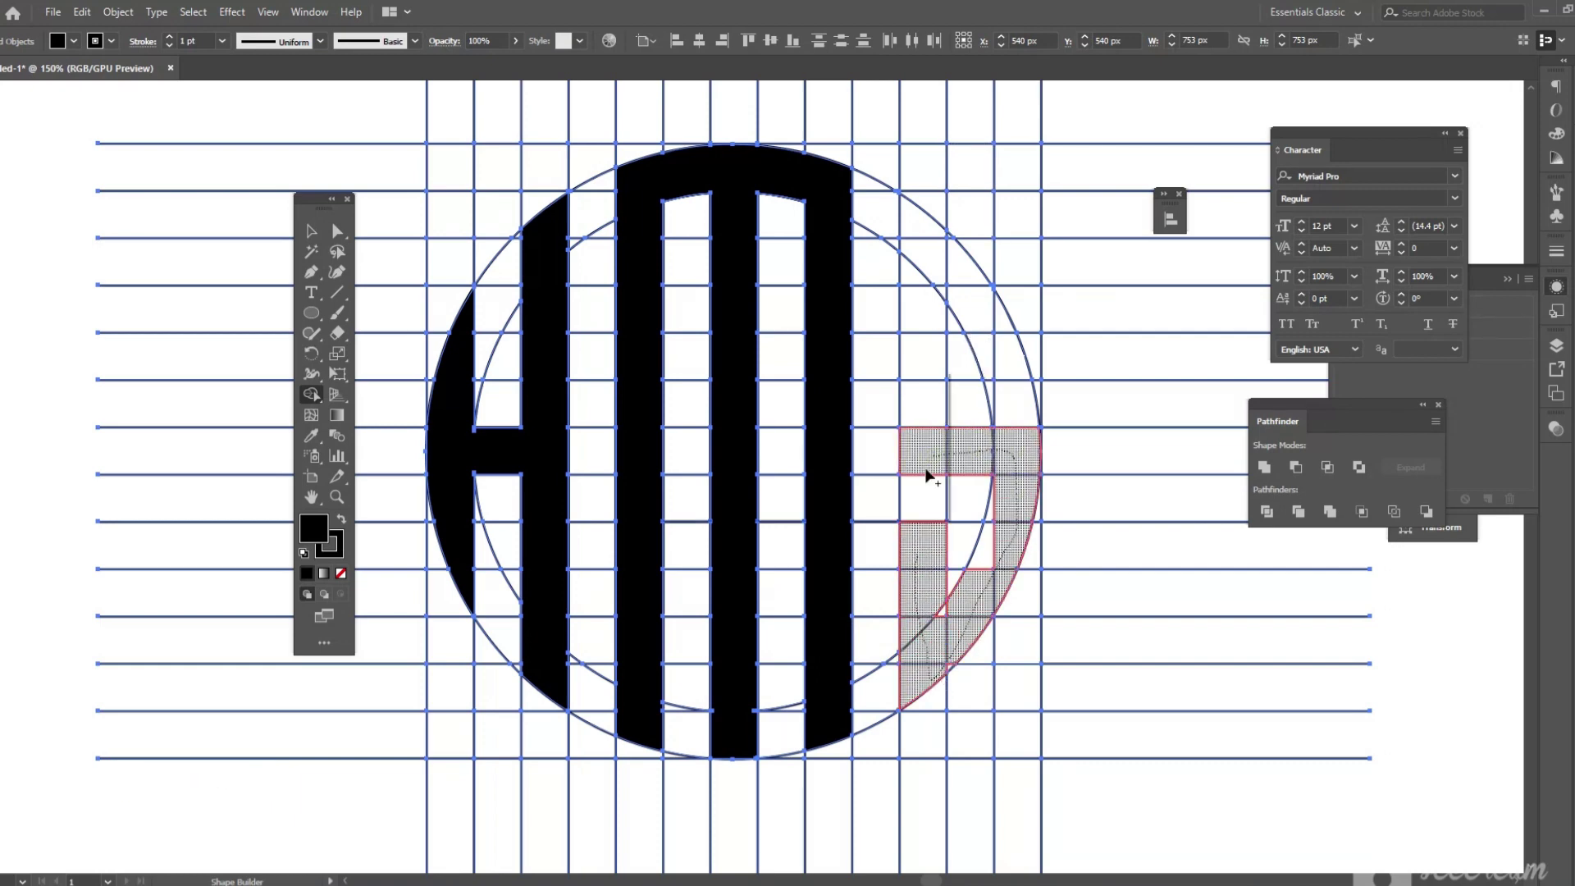
drag(914, 574, 929, 468)
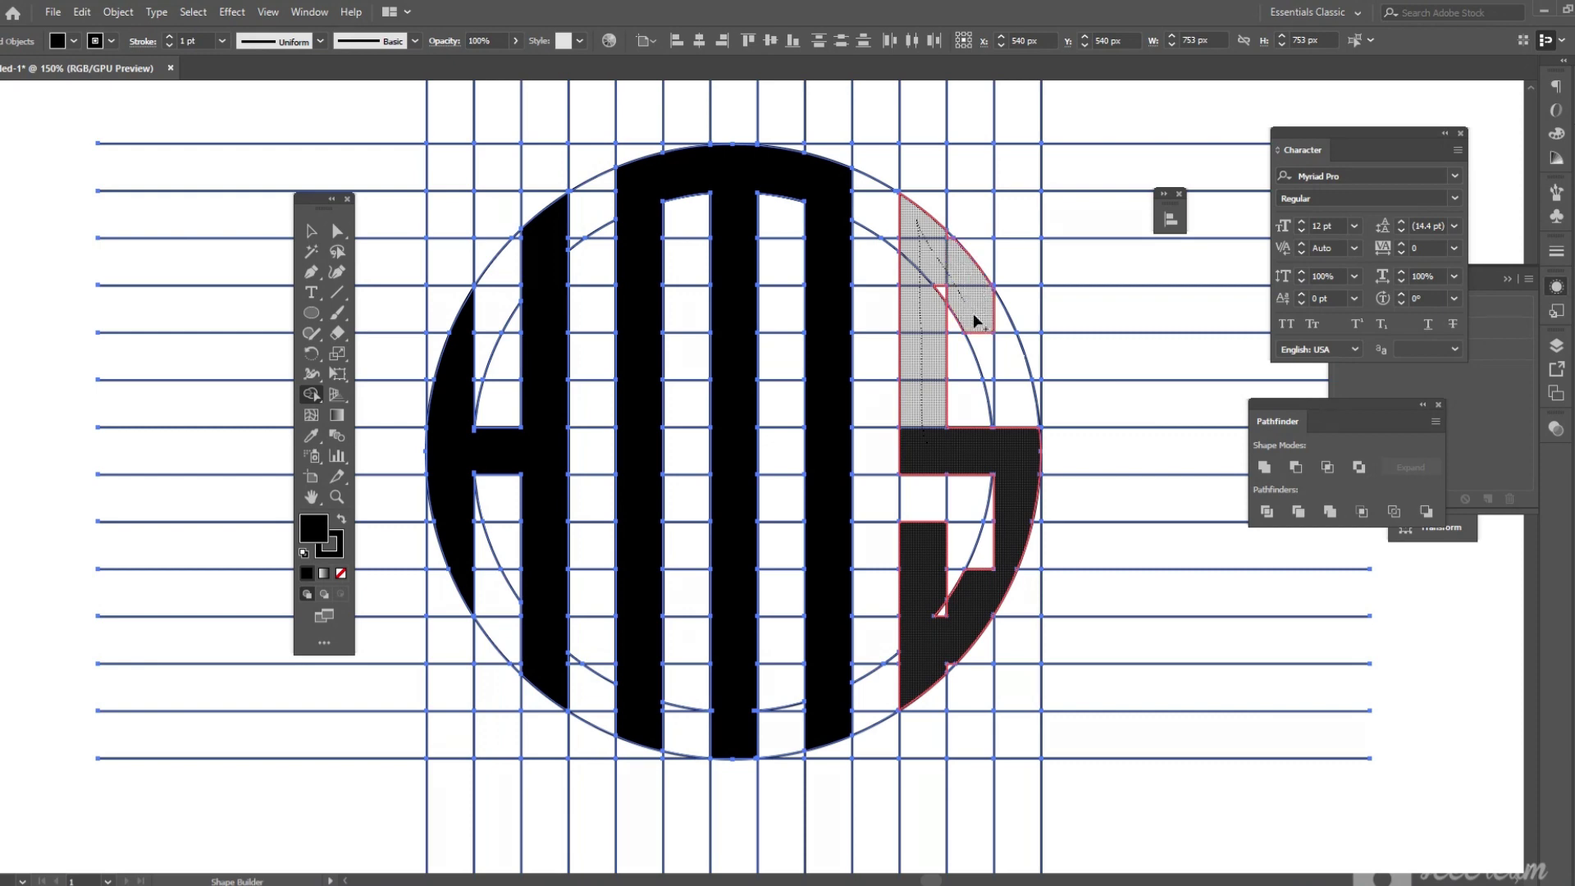
drag(929, 290, 940, 303)
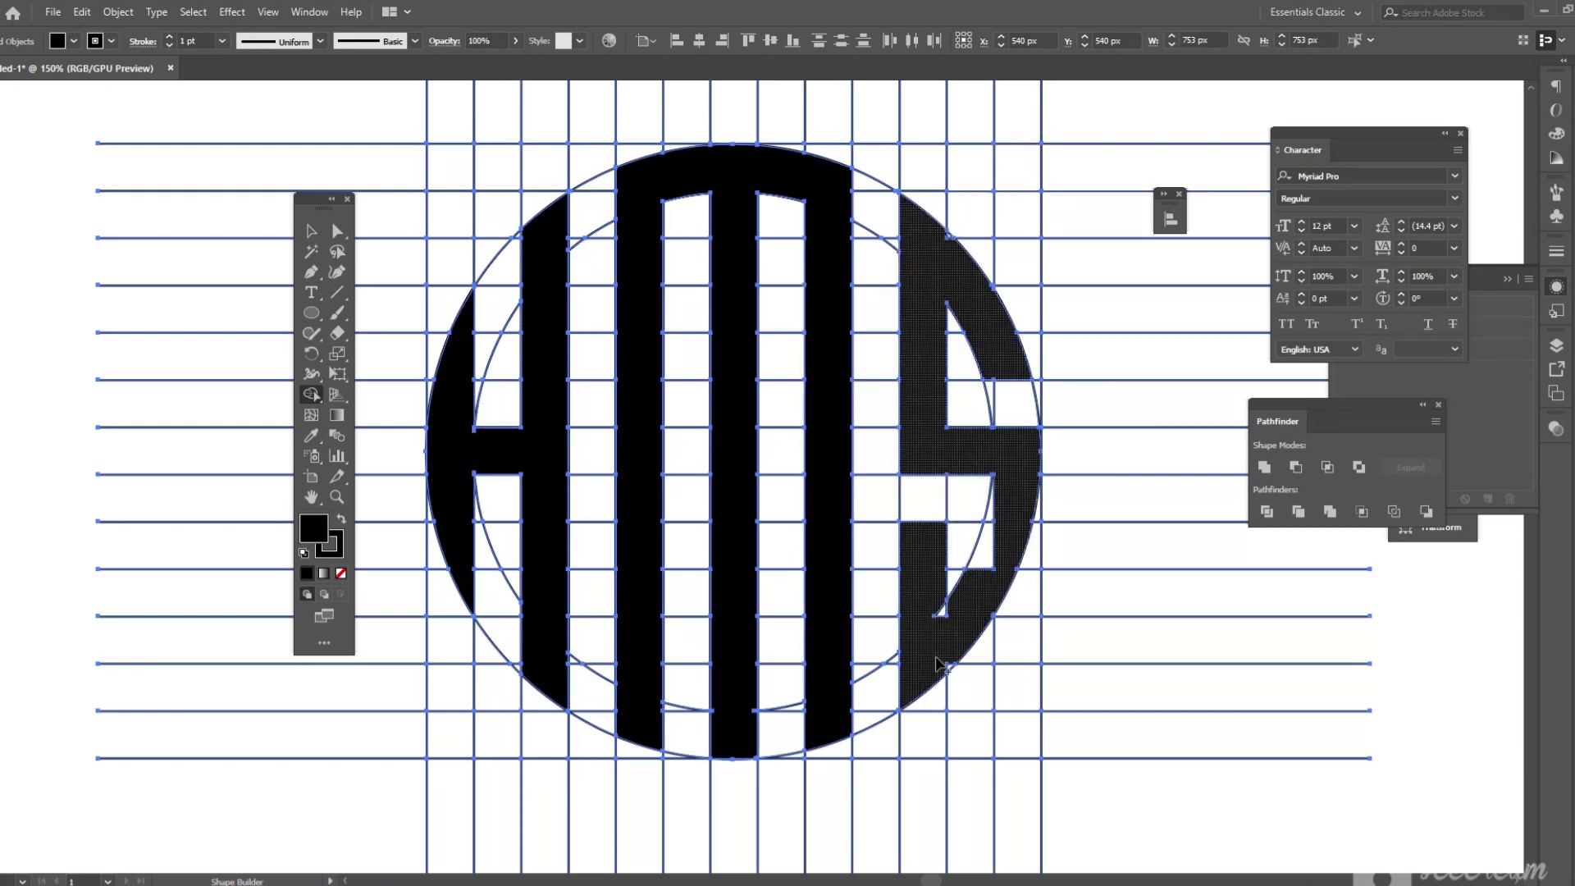
drag(969, 589, 992, 557)
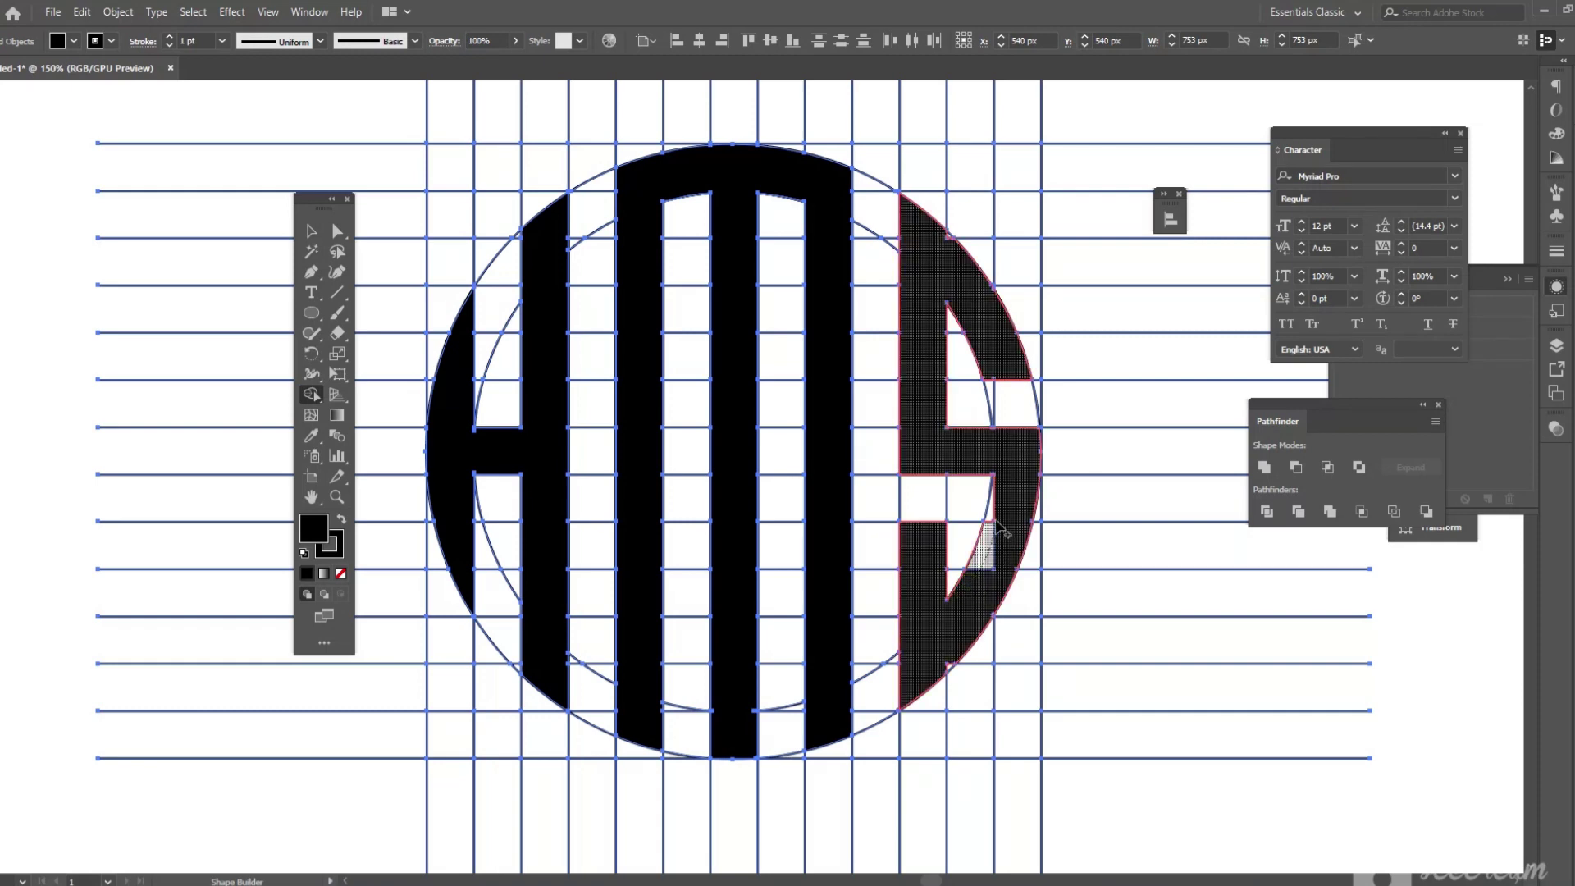
scroll(968, 686, up, 3)
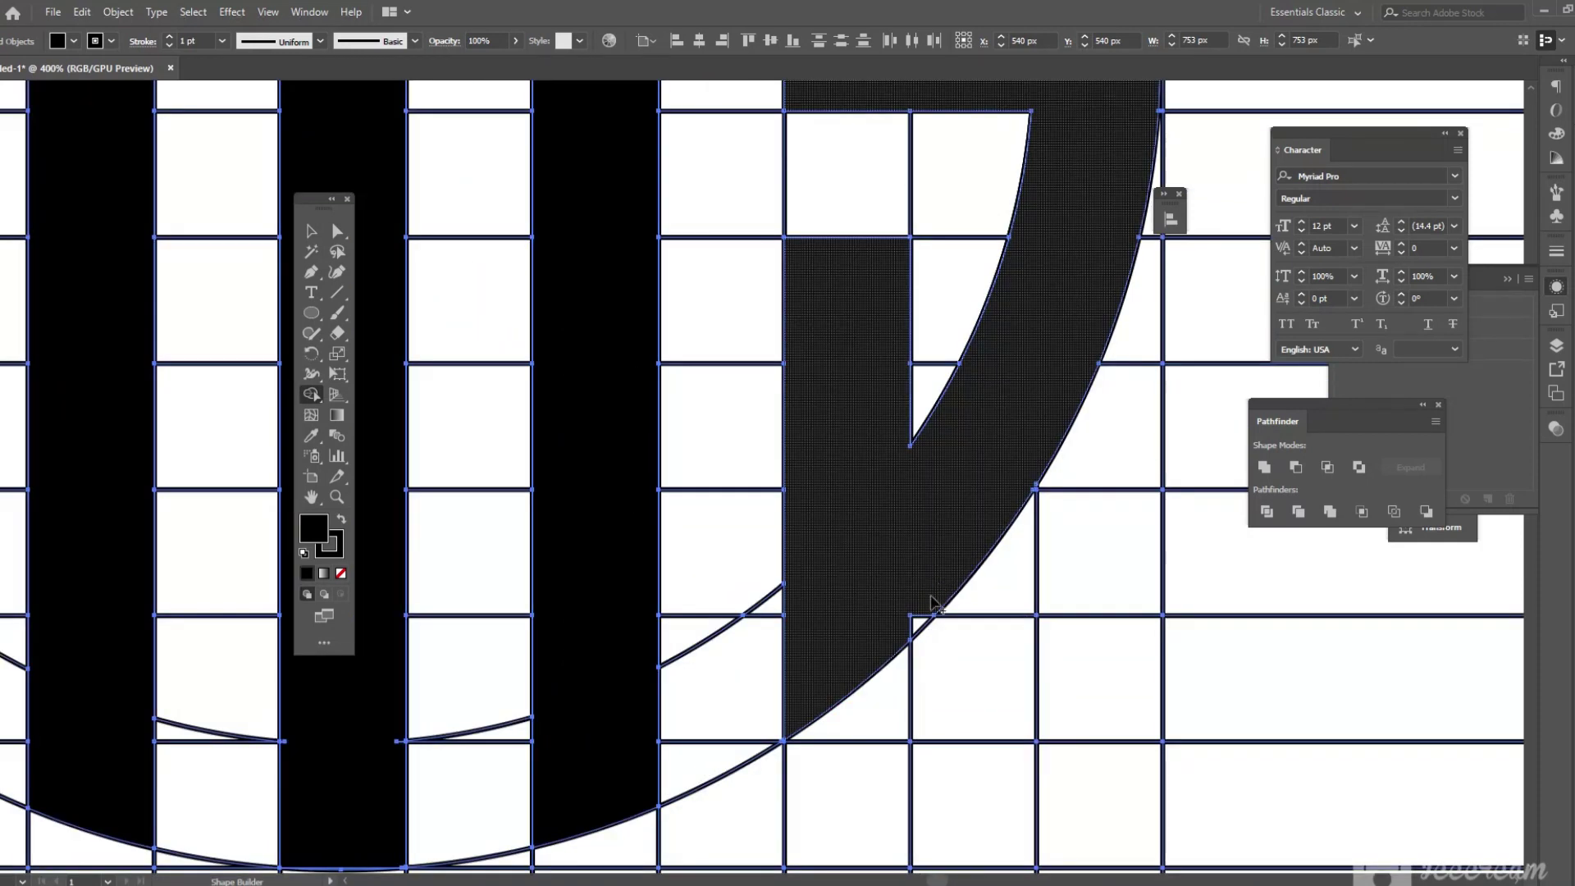
drag(916, 632, 912, 628)
scroll(675, 590, down, 2)
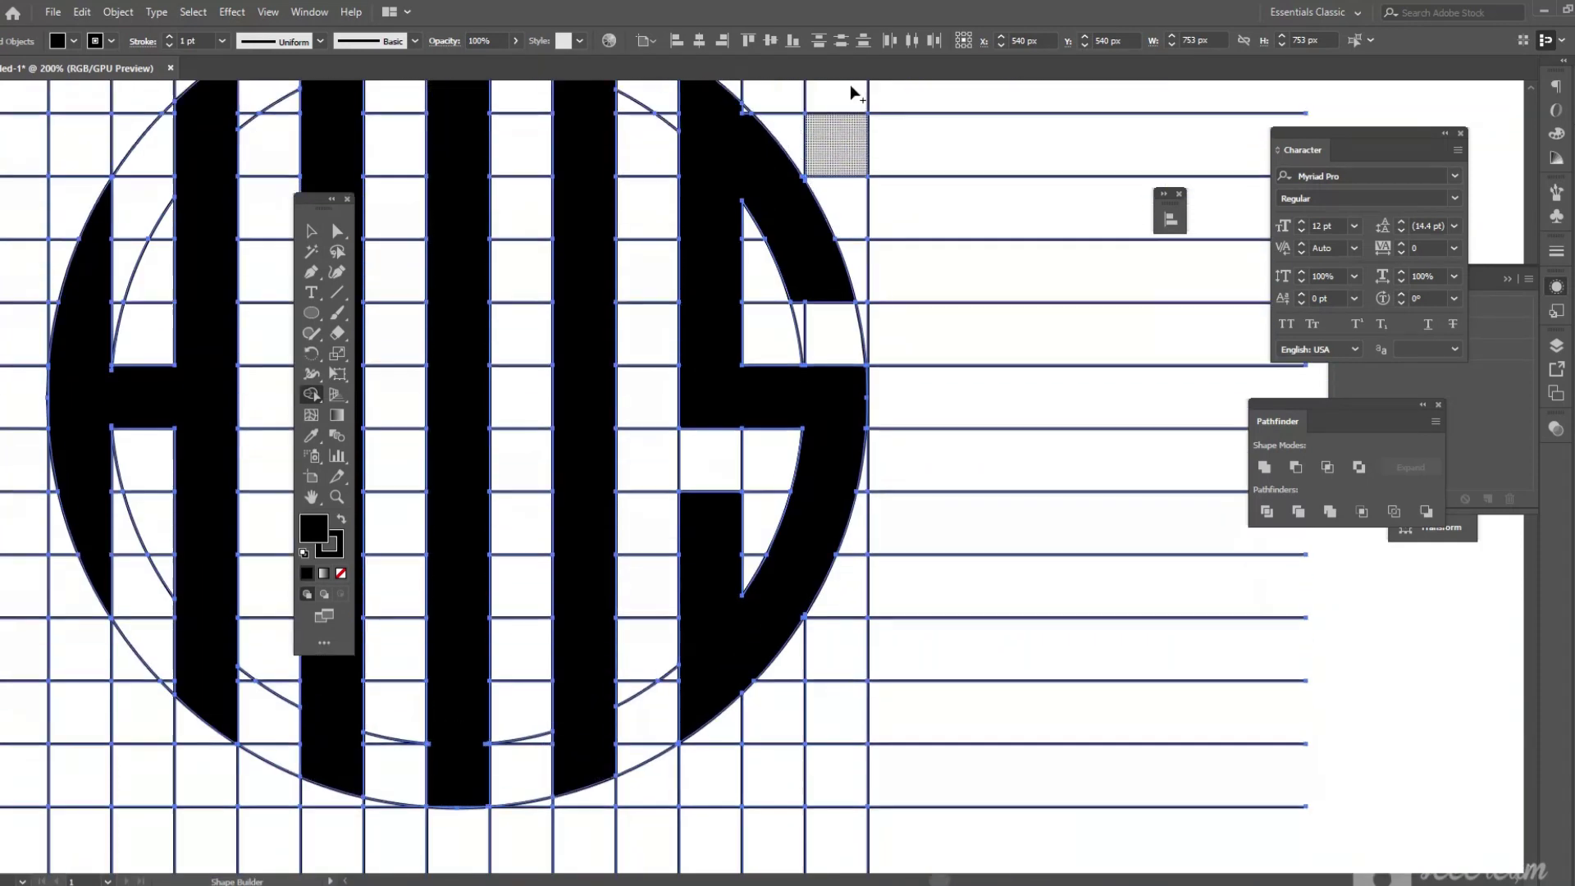
drag(789, 194, 742, 195)
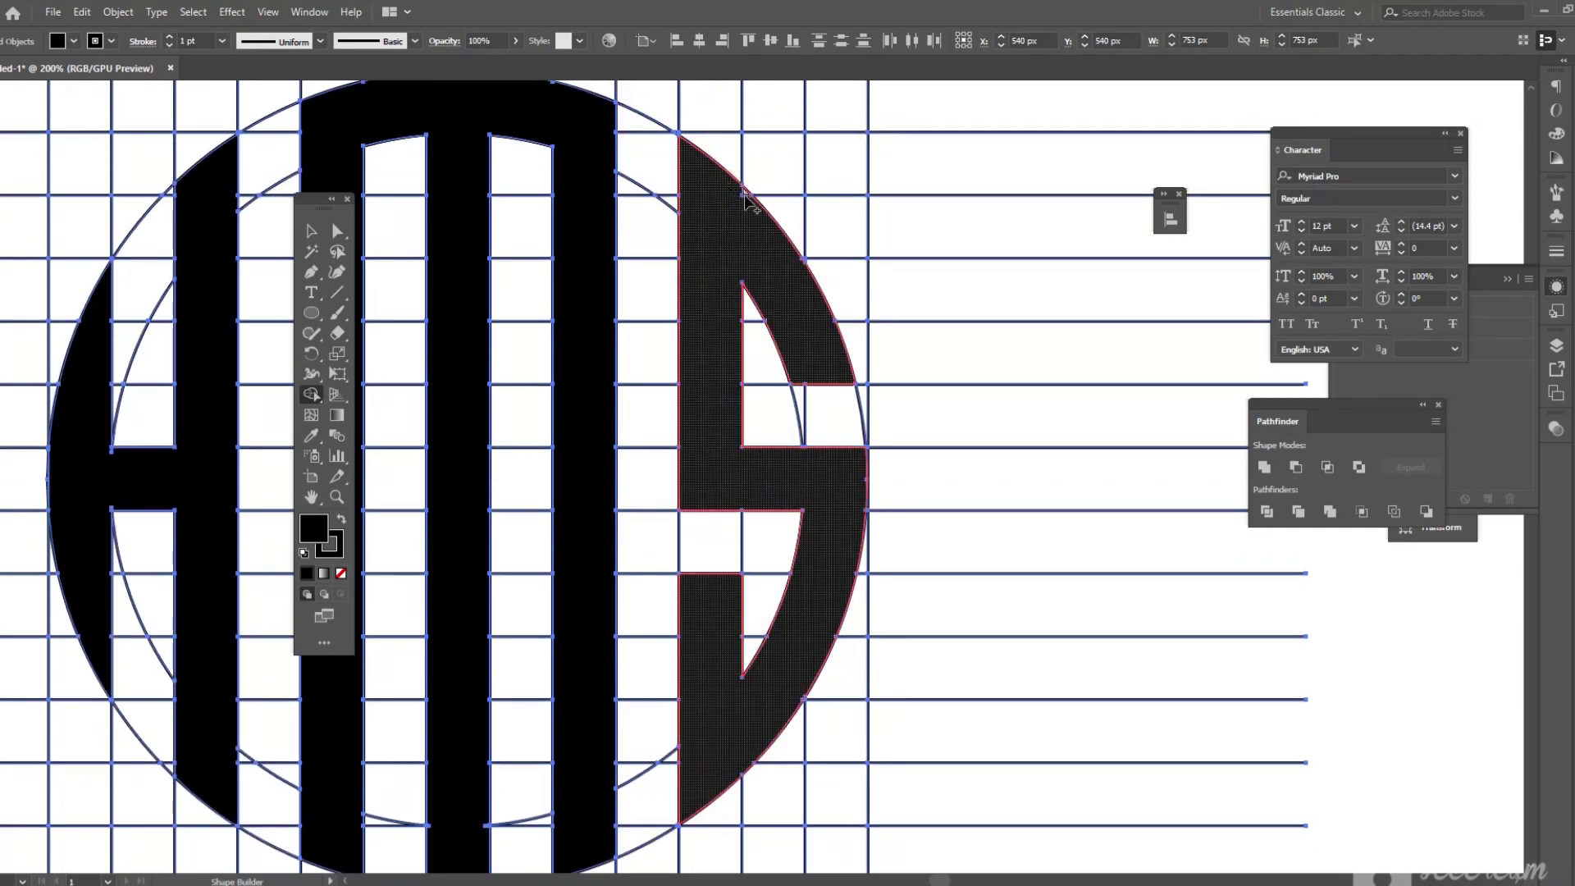
Zoom in and merge the loose bottom piece into the M's middle bar.
scroll(661, 648, down, 2)
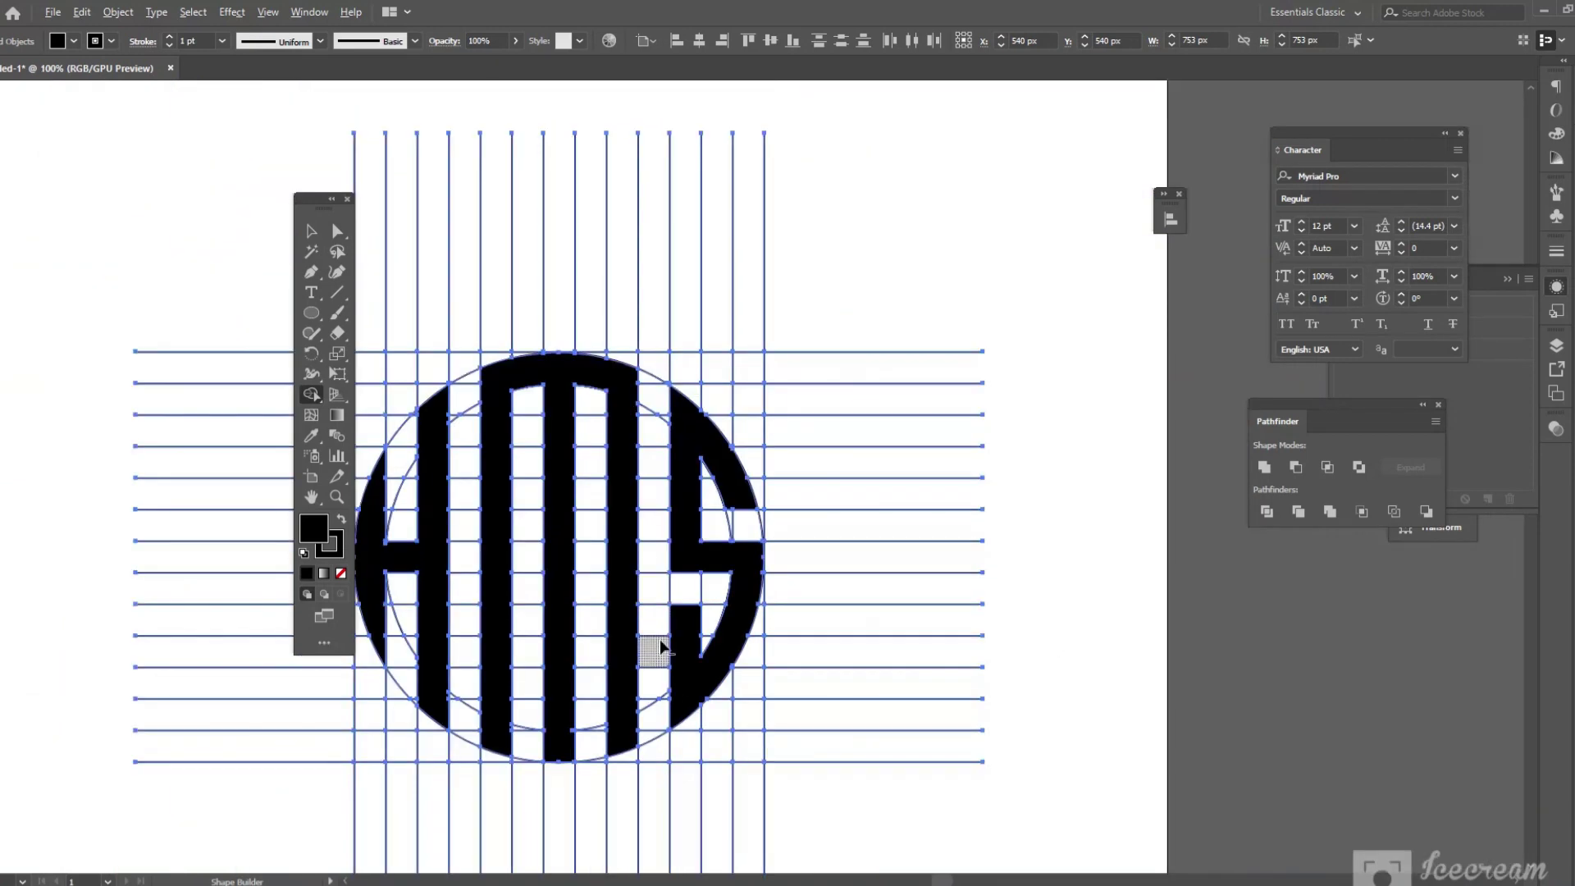
scroll(587, 686, up, 2)
scroll(542, 315, up, 1)
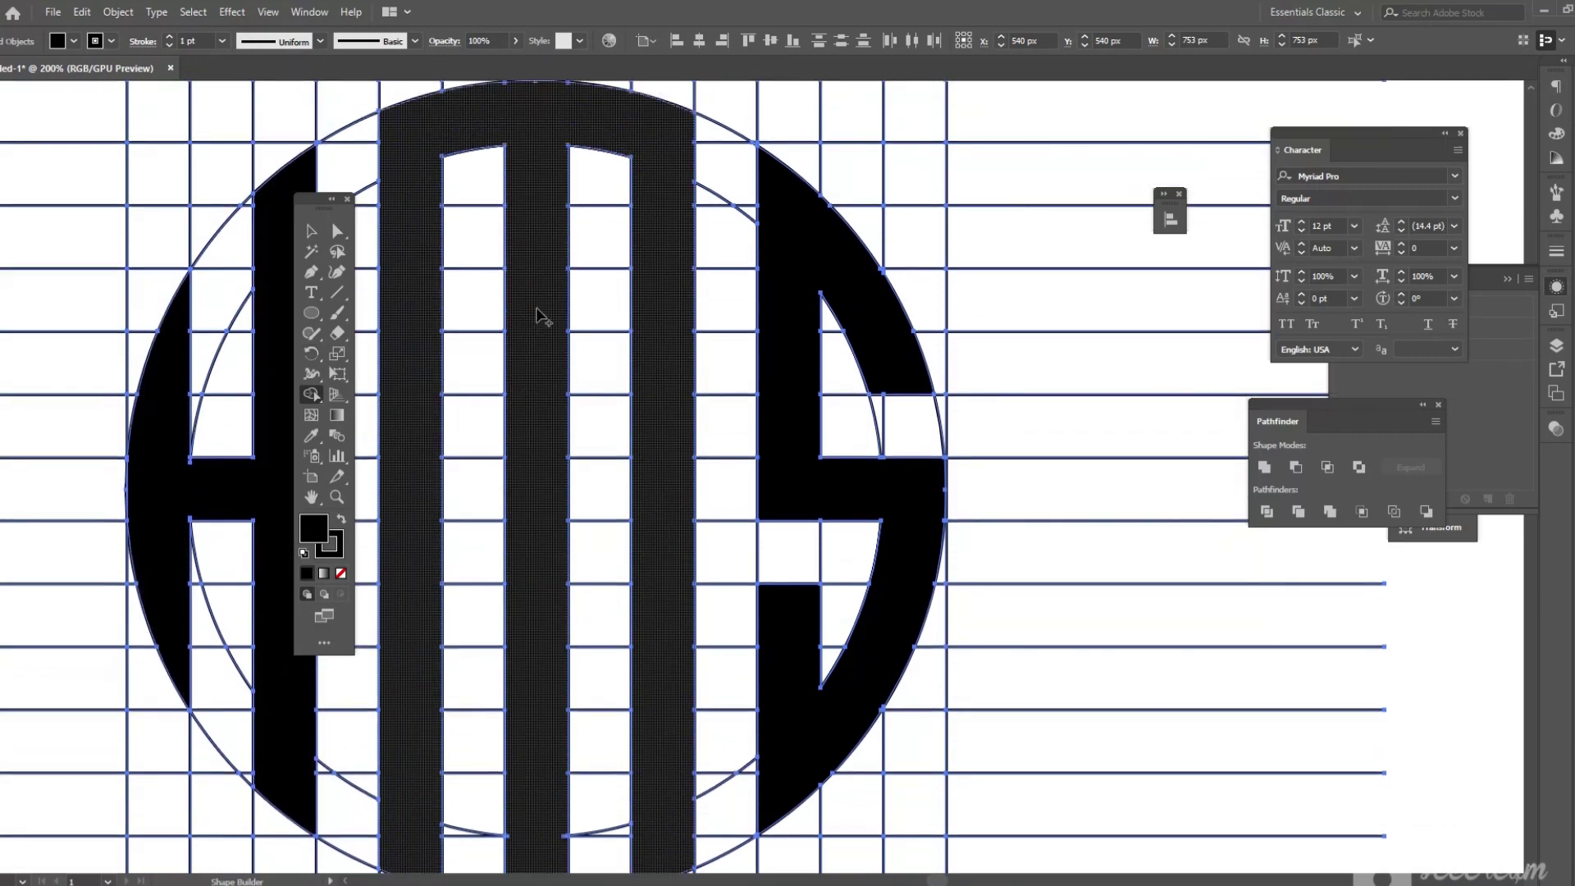
scroll(541, 316, up, 3)
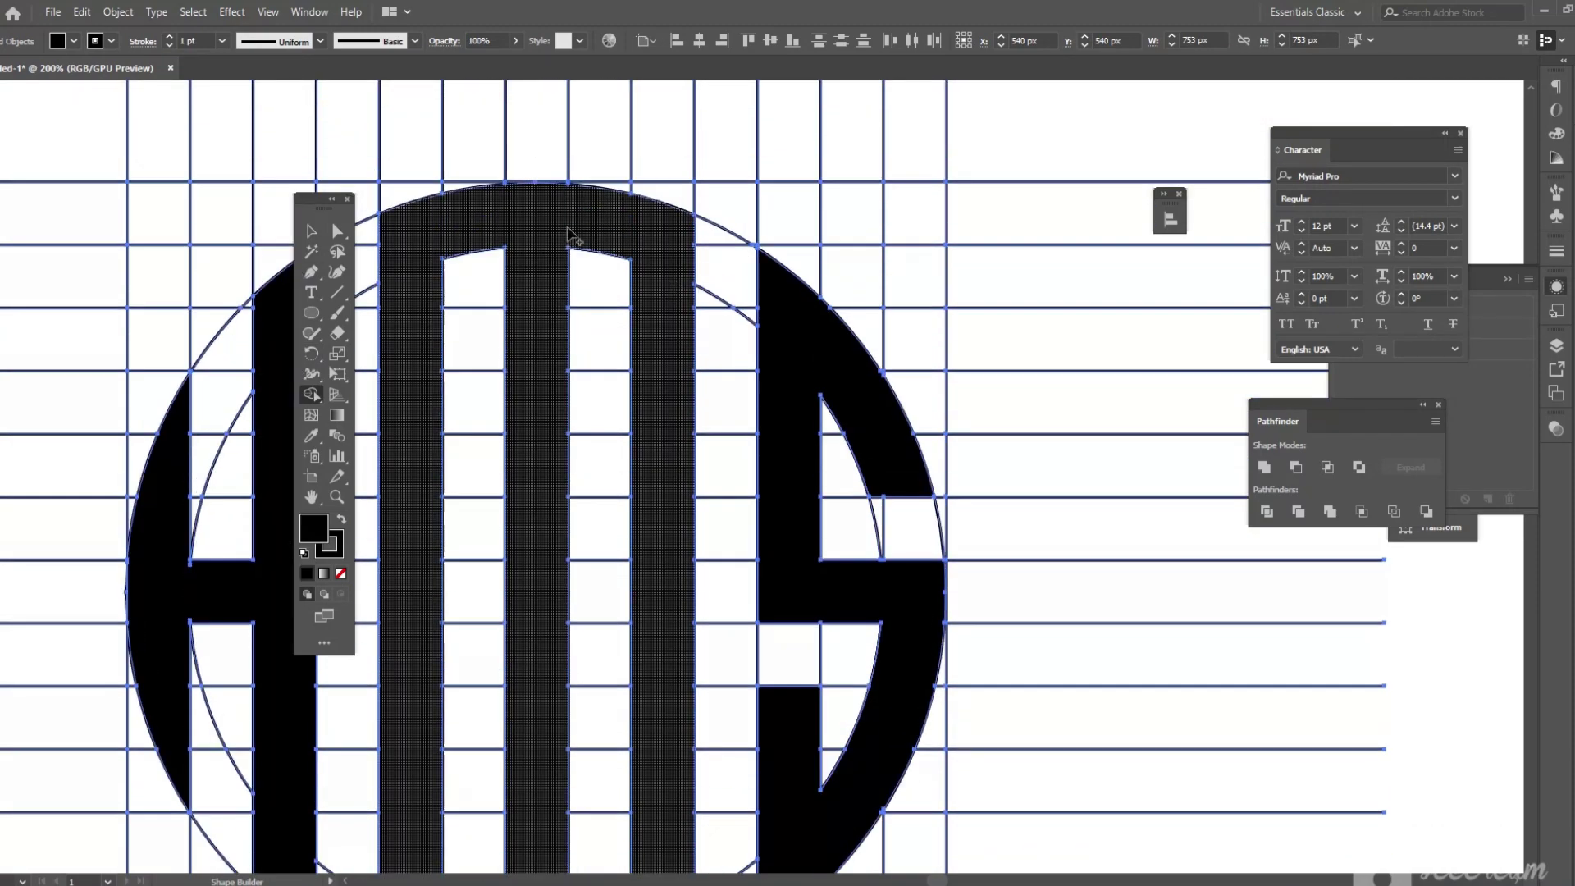
scroll(572, 236, up, 3)
scroll(792, 540, down, 3)
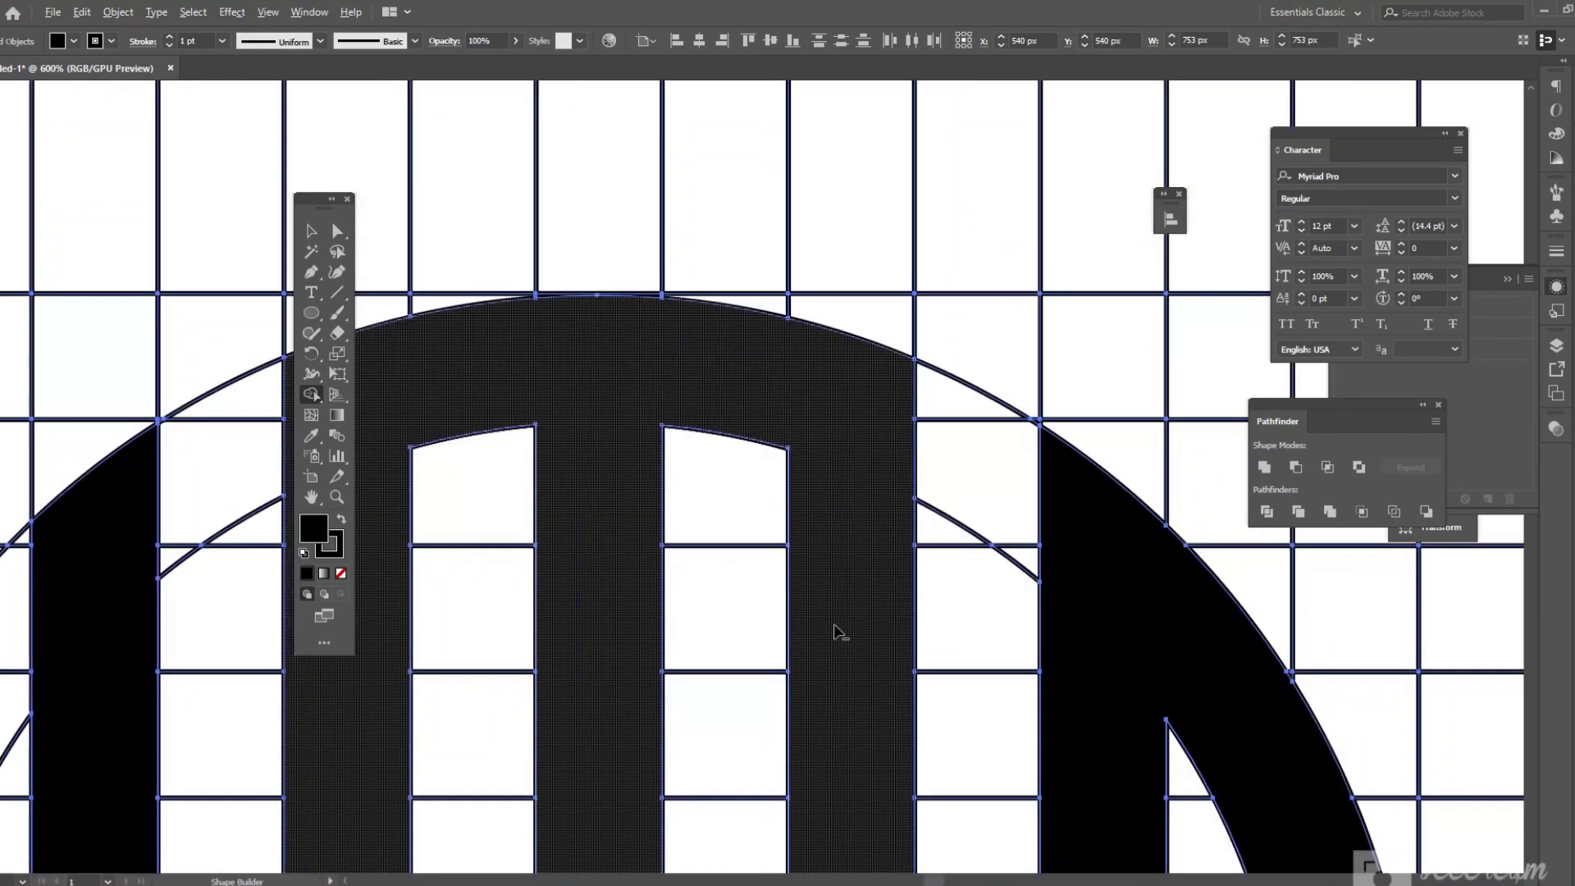
scroll(813, 667, down, 3)
scroll(812, 667, down, 1)
scroll(769, 661, down, 2)
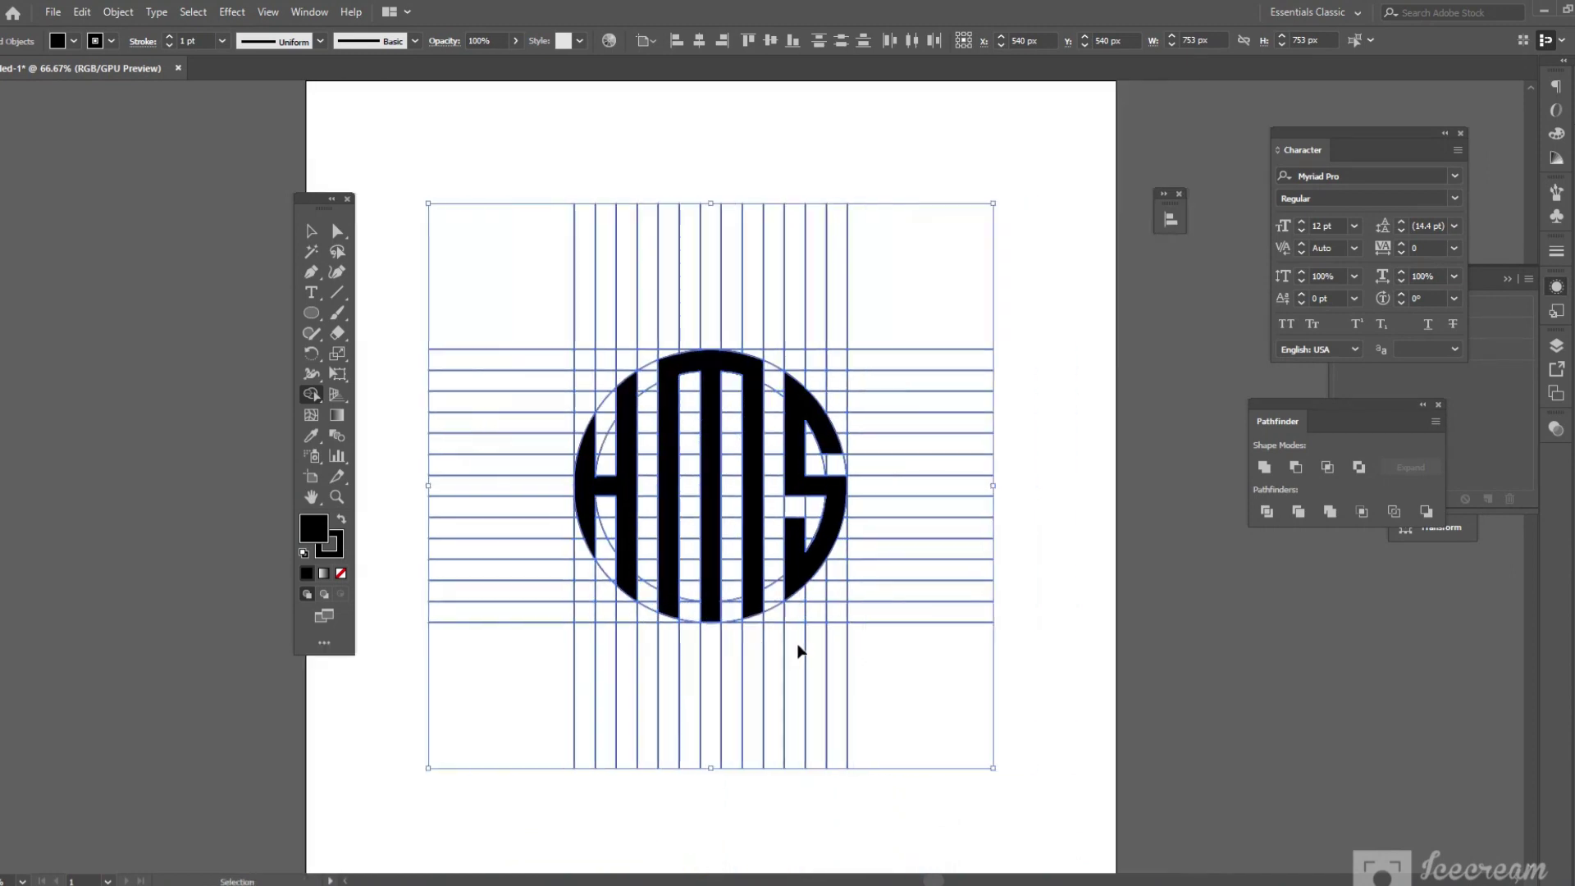
scroll(799, 644, up, 4)
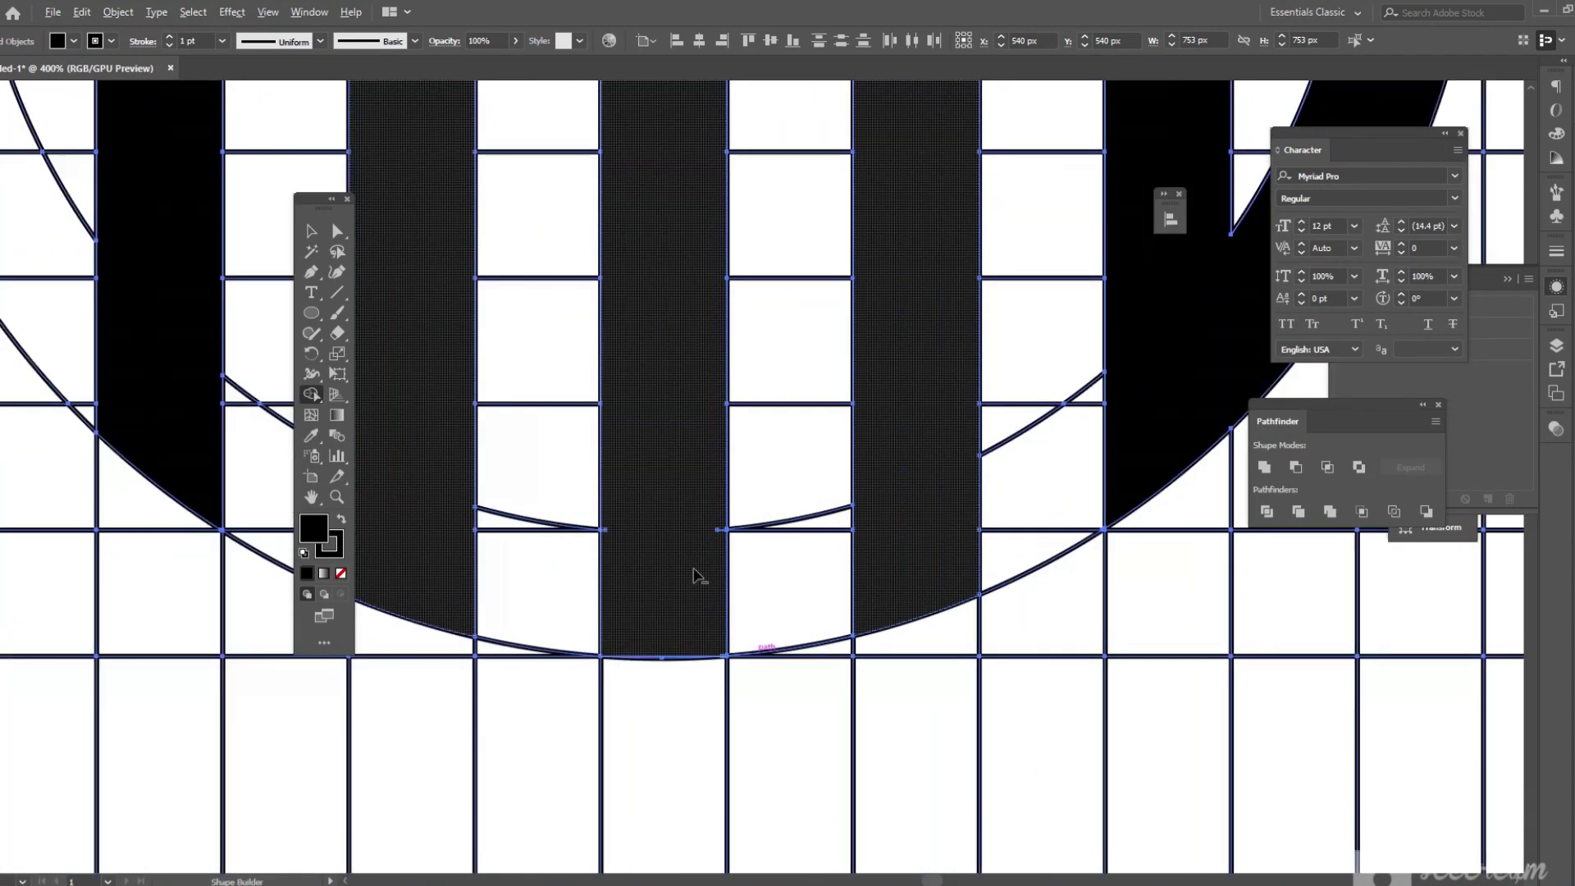
scroll(693, 570, up, 4)
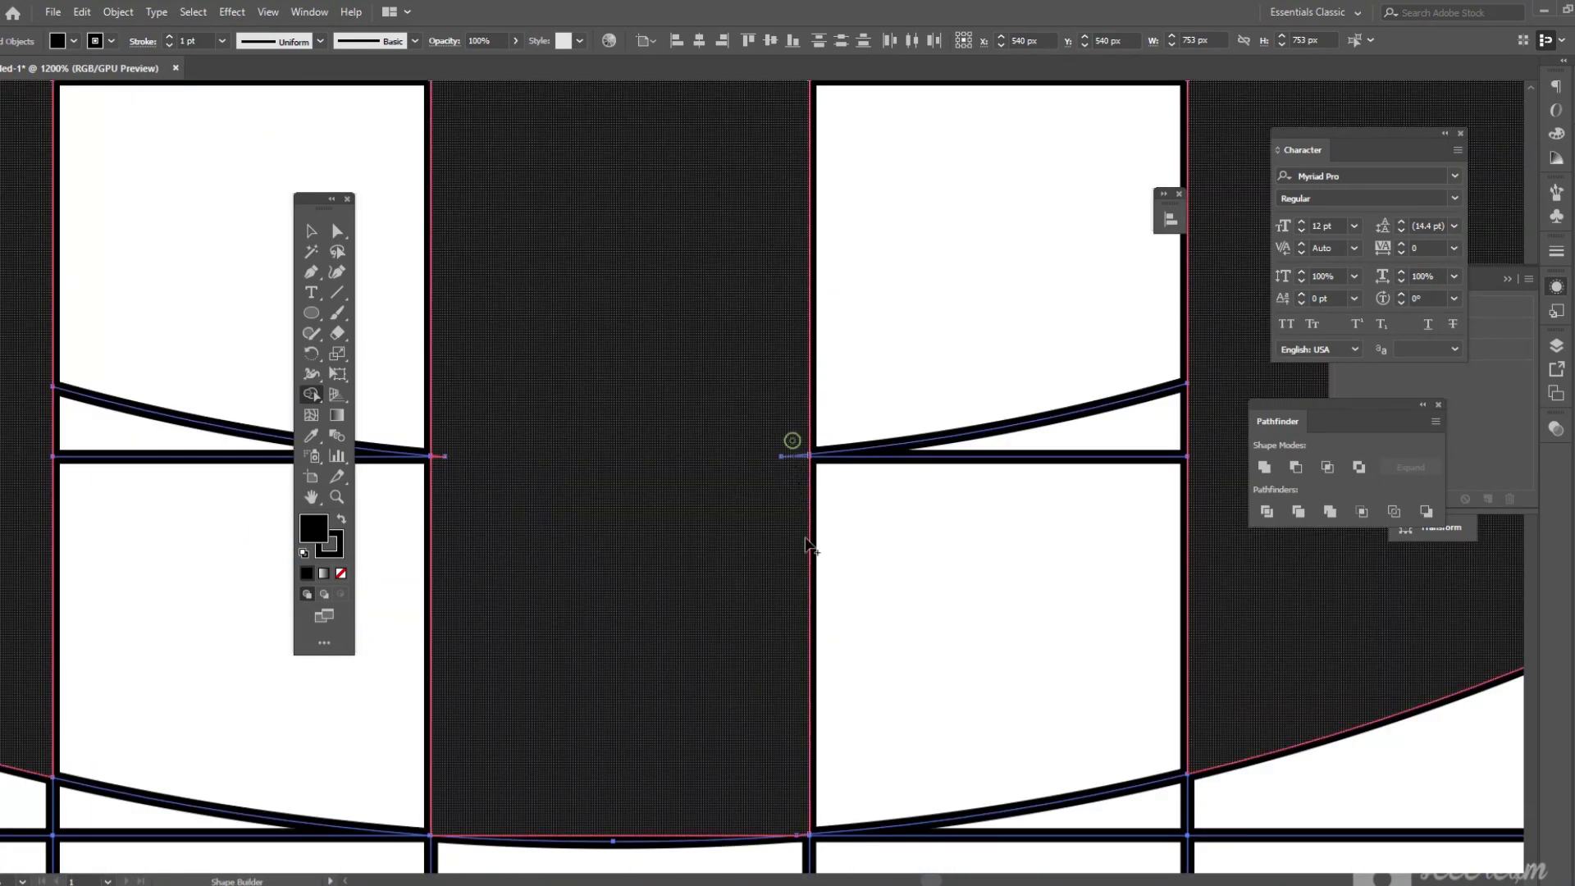
click(792, 461)
Zoom and pan around the HMS letters to inspect them for leftover gaps.
scroll(467, 471, down, 3)
scroll(537, 614, up, 3)
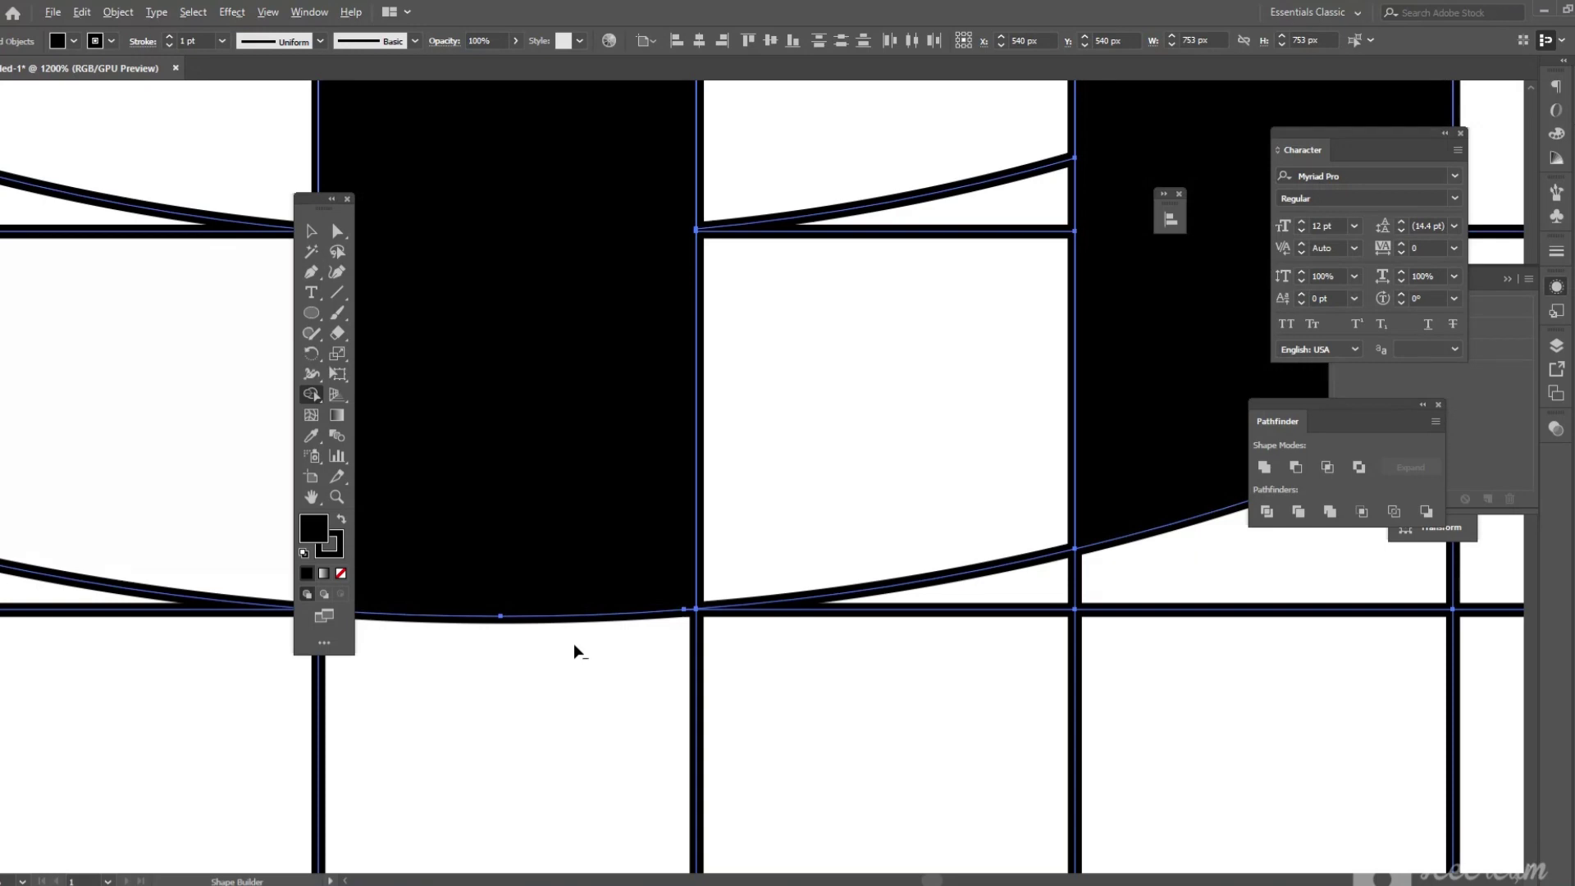
scroll(574, 652, down, 3)
scroll(576, 656, down, 2)
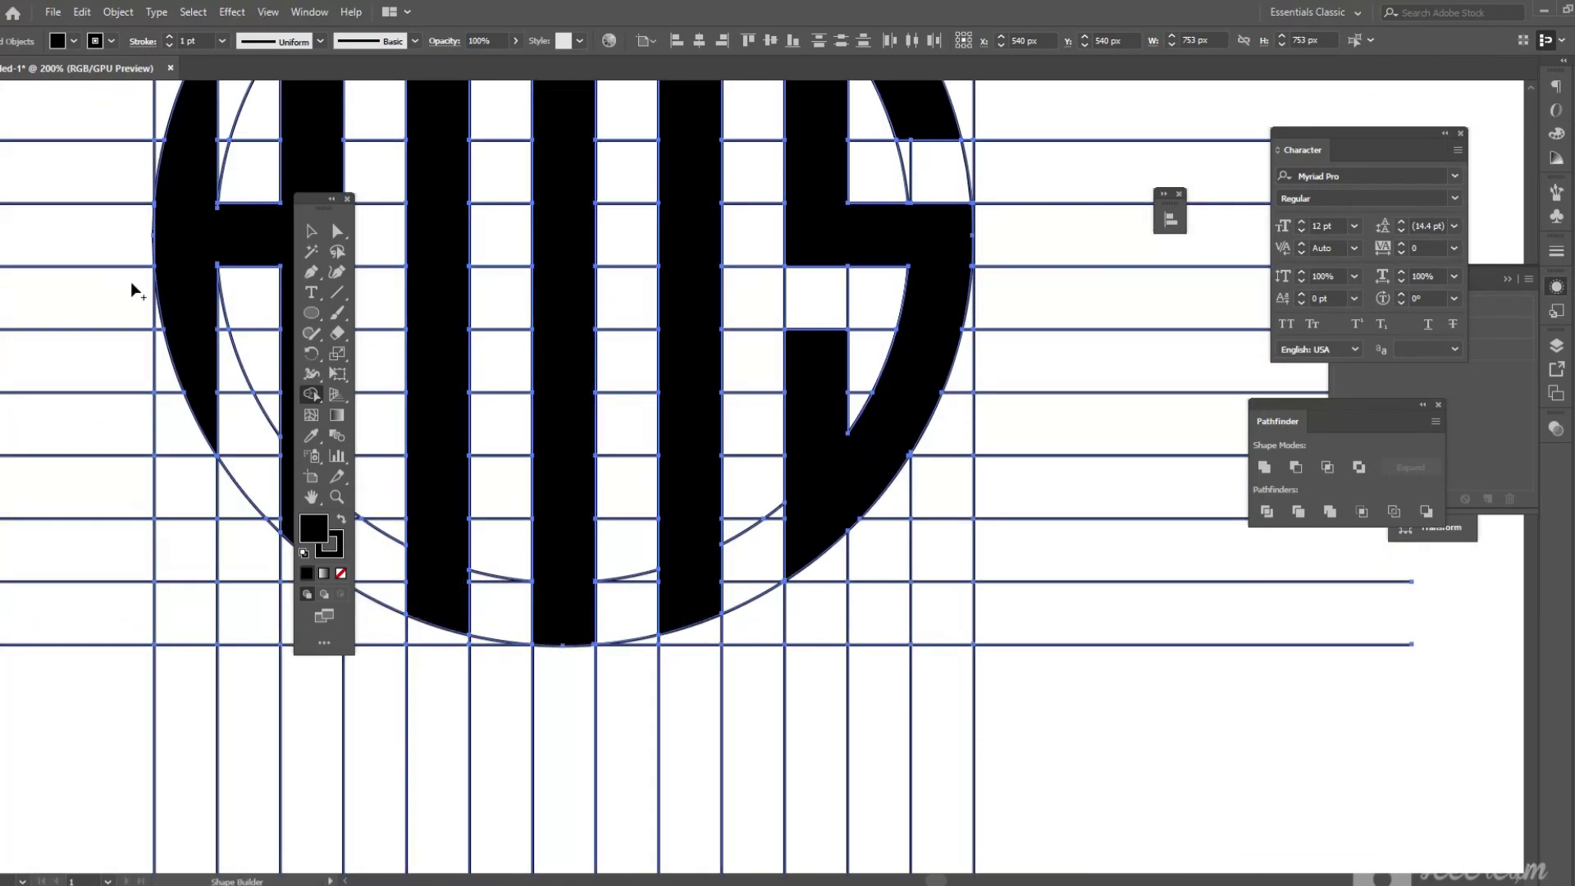
scroll(563, 303, left, 3)
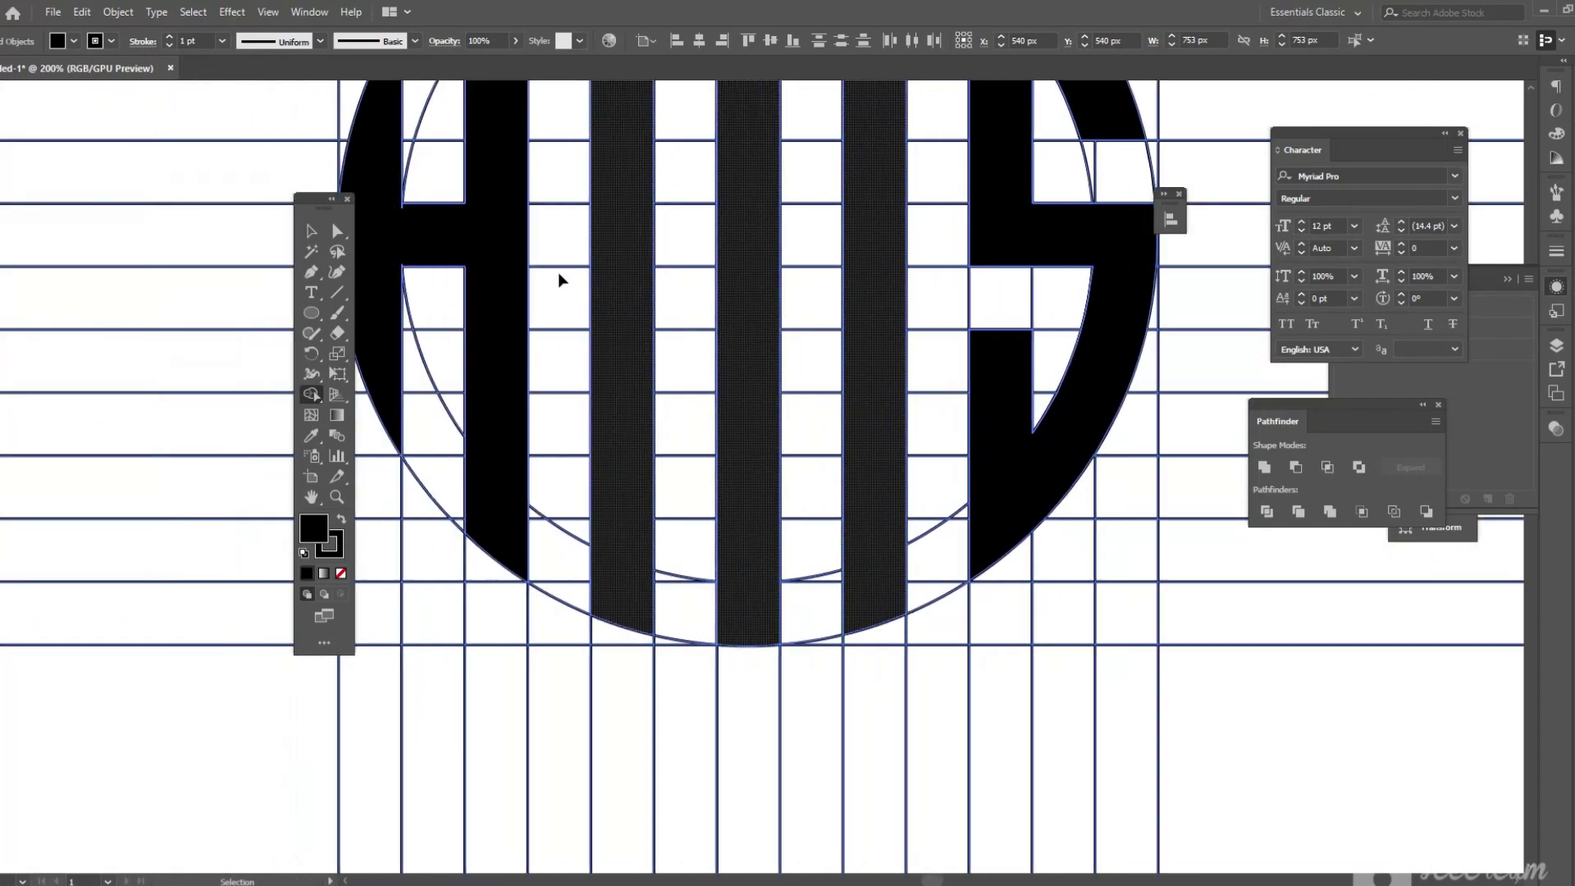
scroll(397, 270, up, 4)
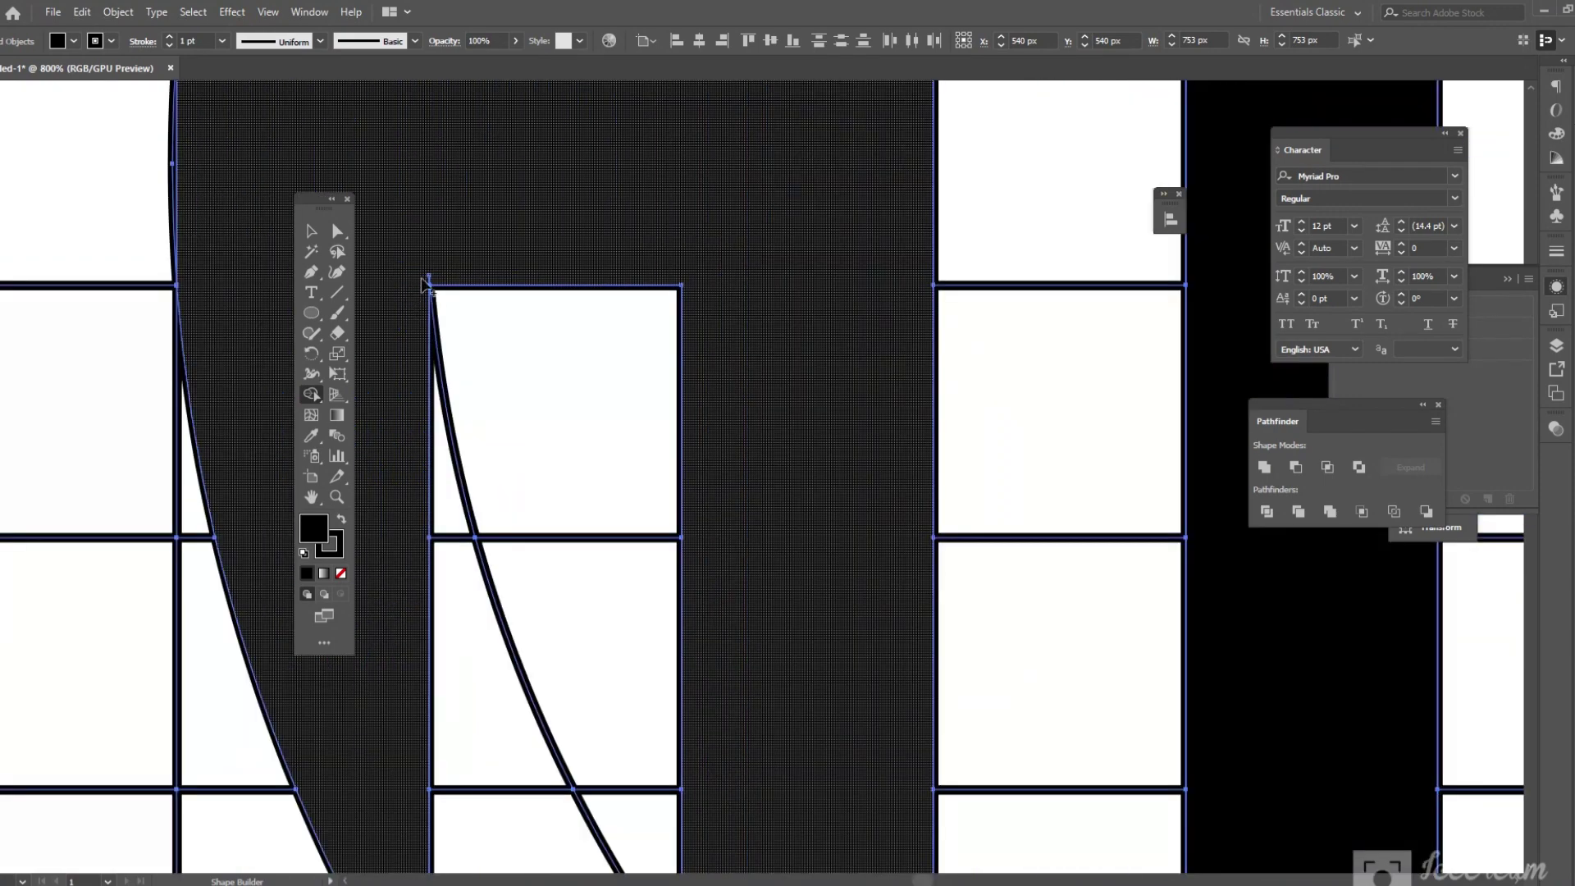
scroll(434, 283, up, 2)
scroll(416, 284, up, 1)
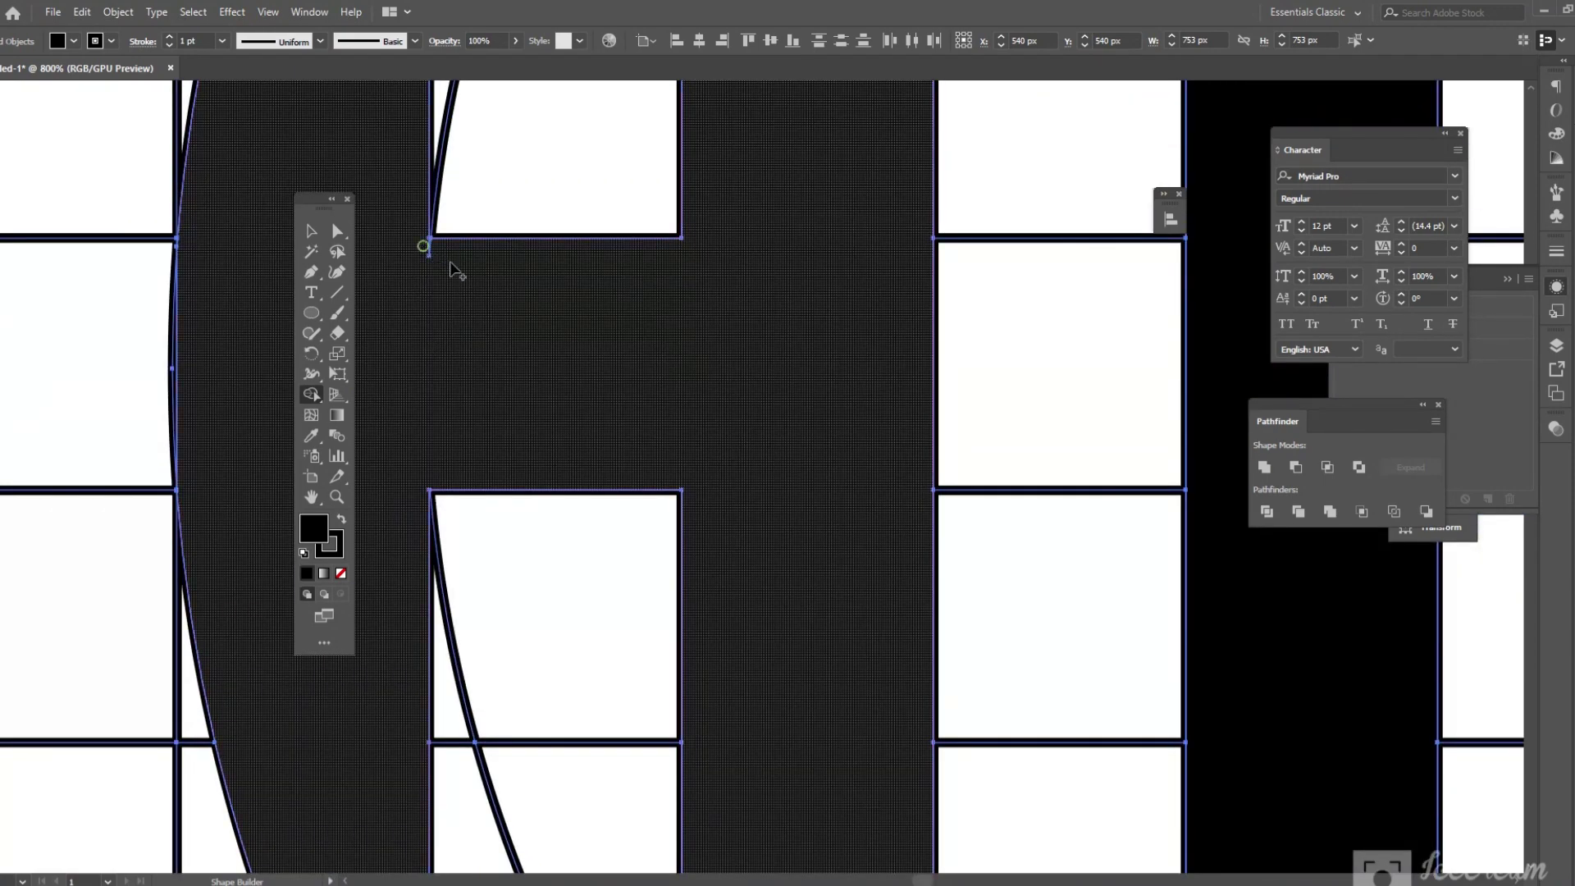
scroll(512, 343, down, 1)
scroll(259, 409, up, 1)
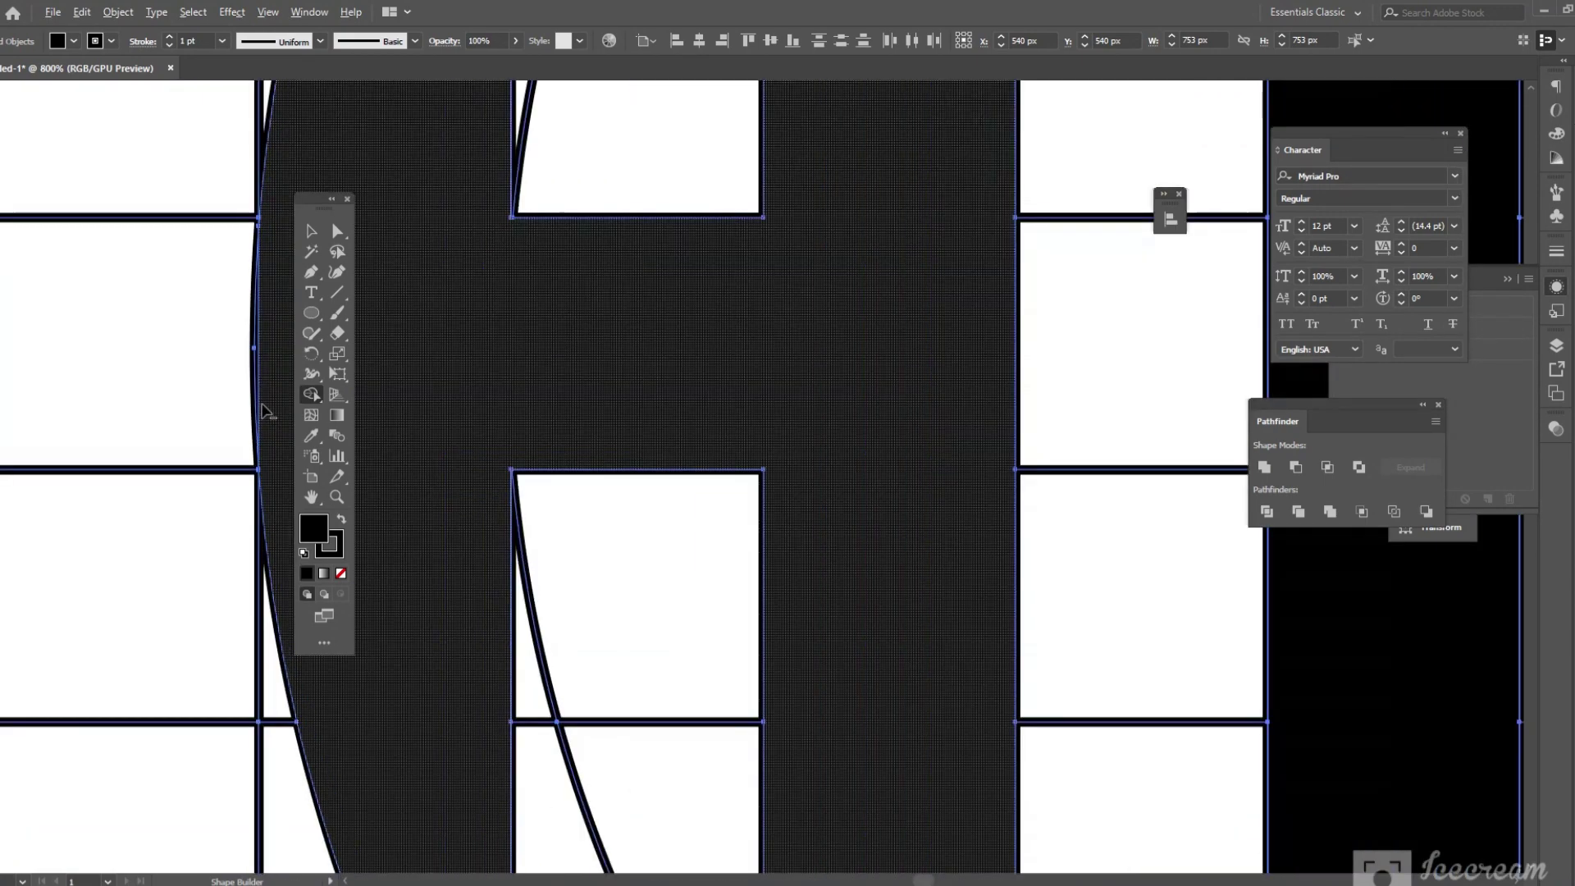
scroll(261, 405, up, 1)
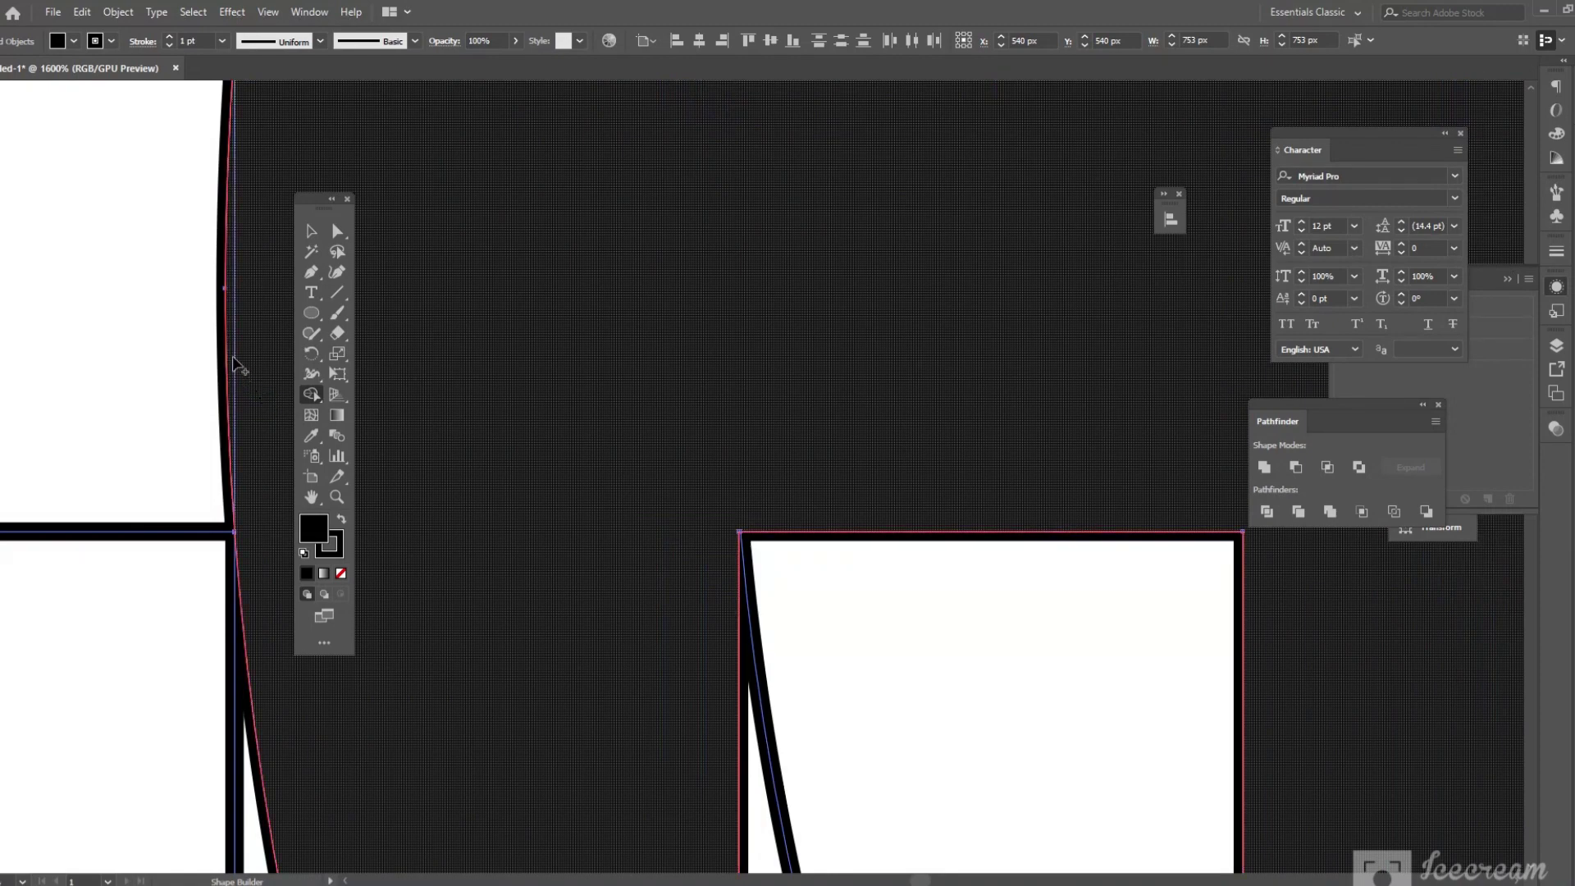
scroll(633, 492, down, 3)
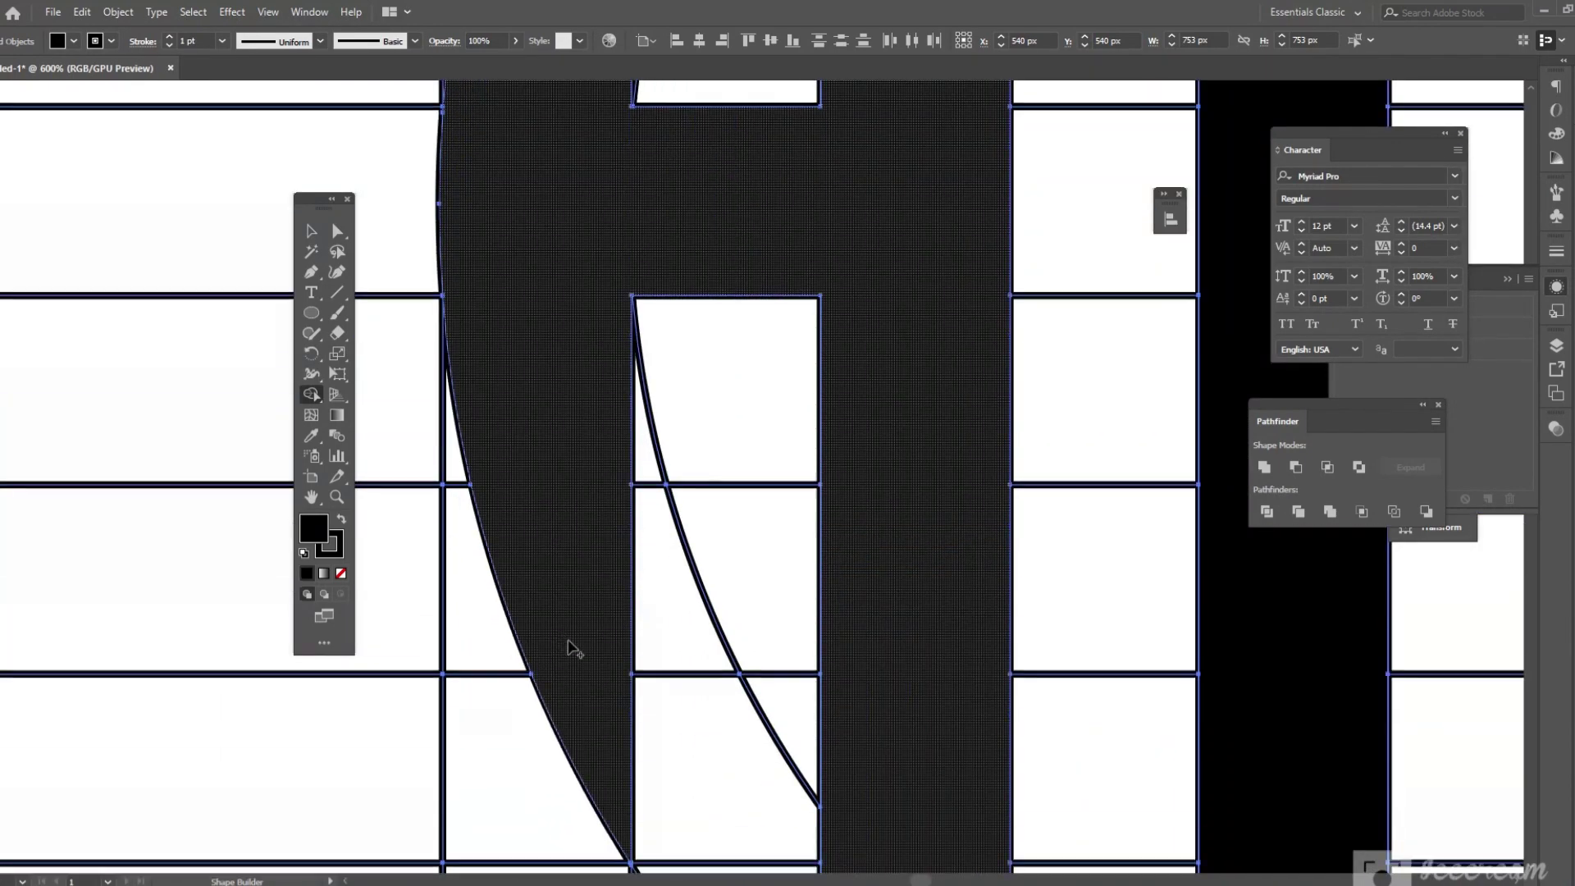
scroll(541, 648, down, 4)
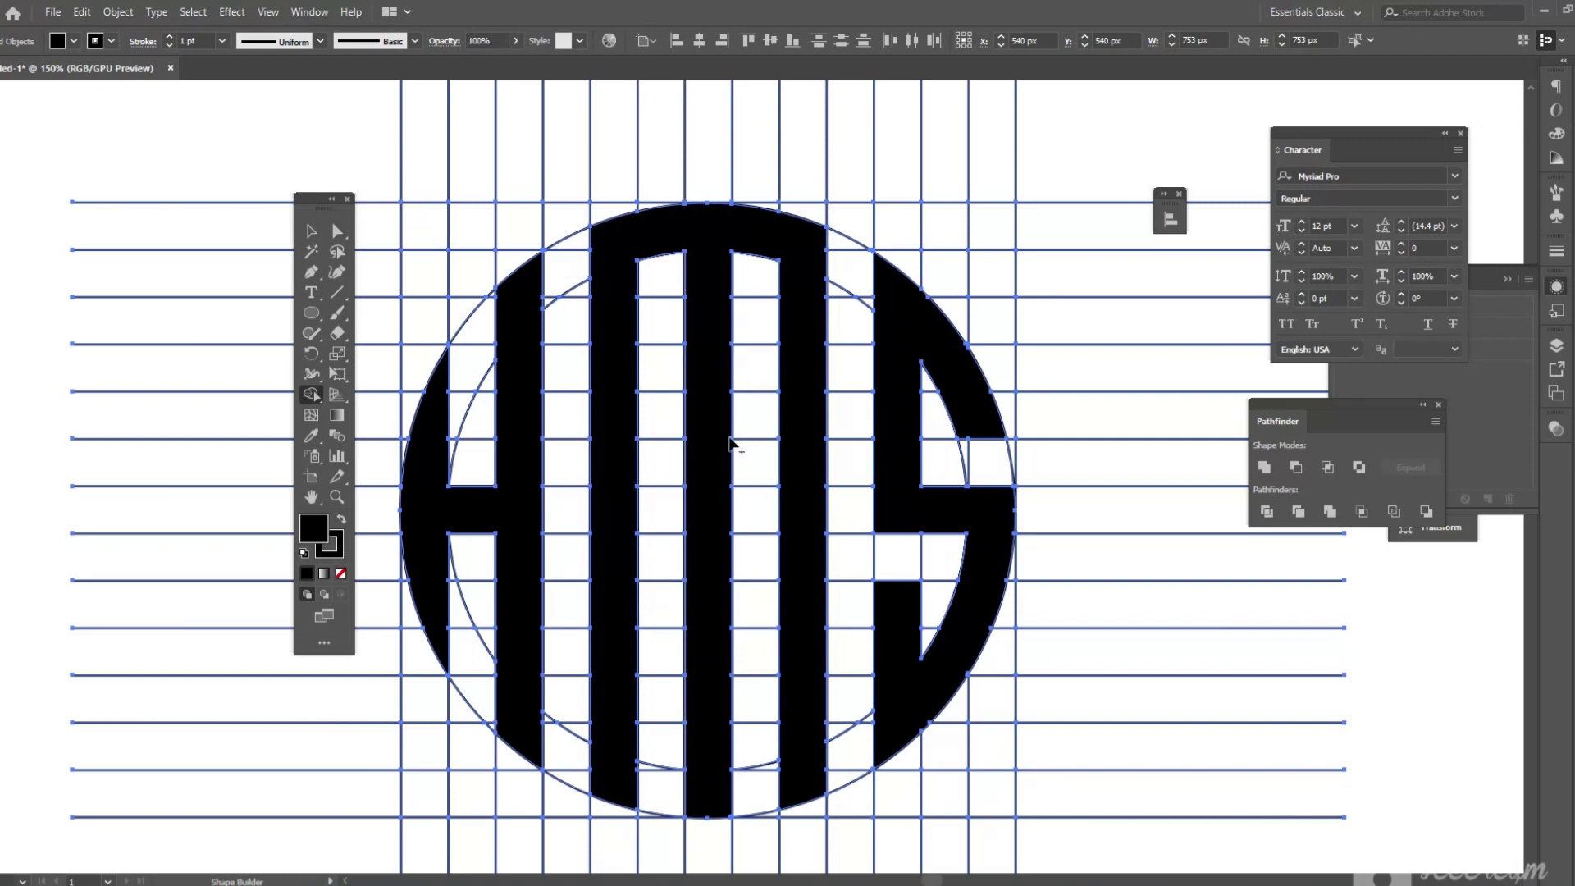
Fit the artboard in view and Shift-select the H, M and S letters.
key(v)
key(ctrl+0)
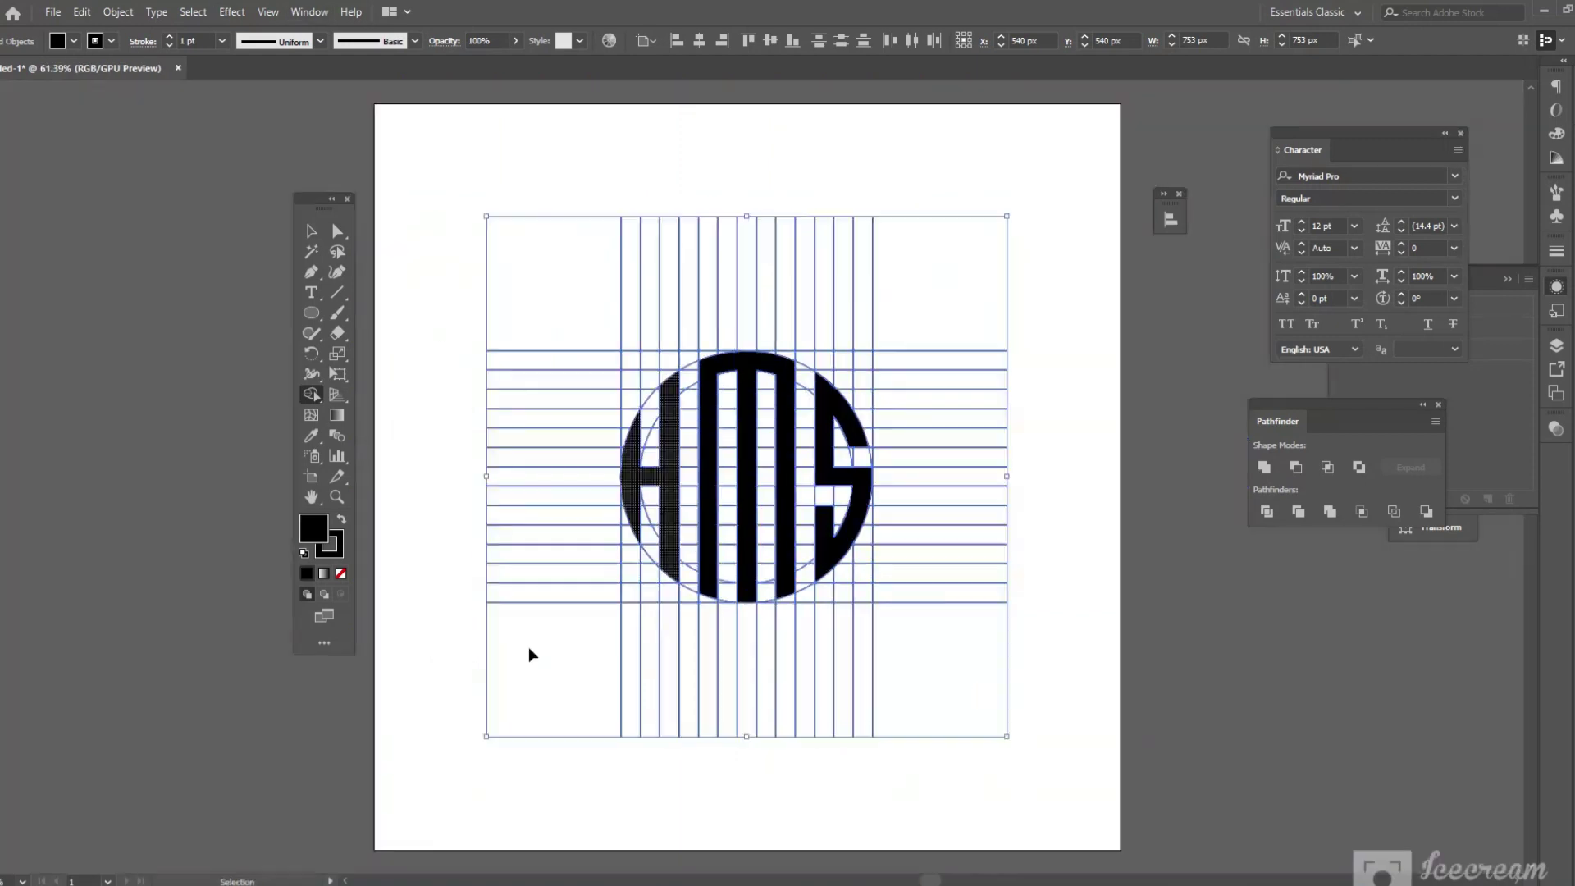
key(shift+m)
click(310, 232)
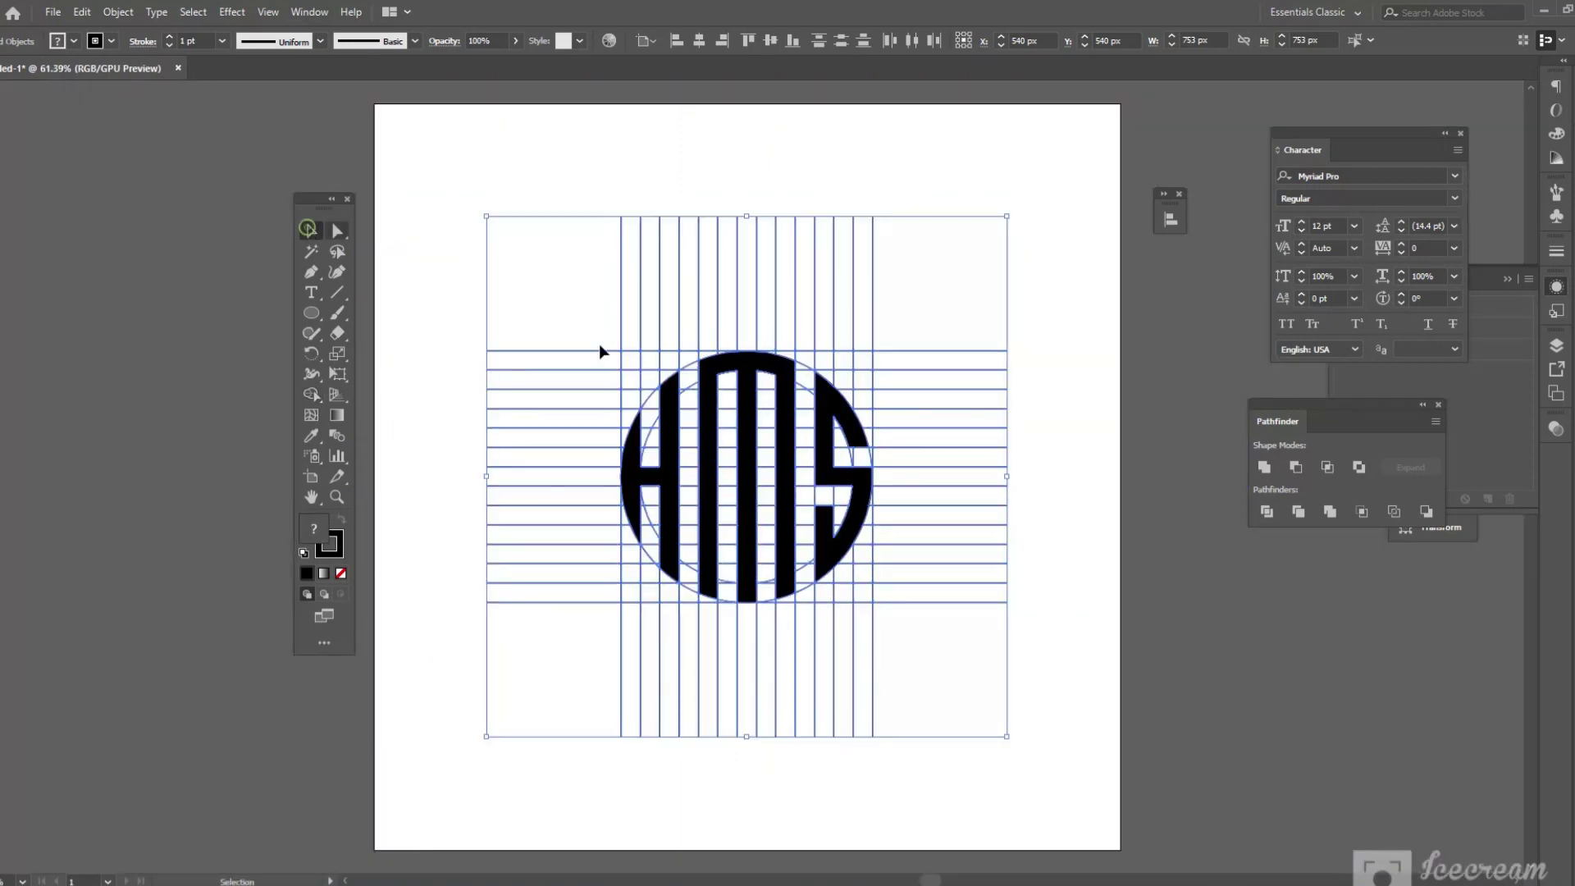
click(1154, 591)
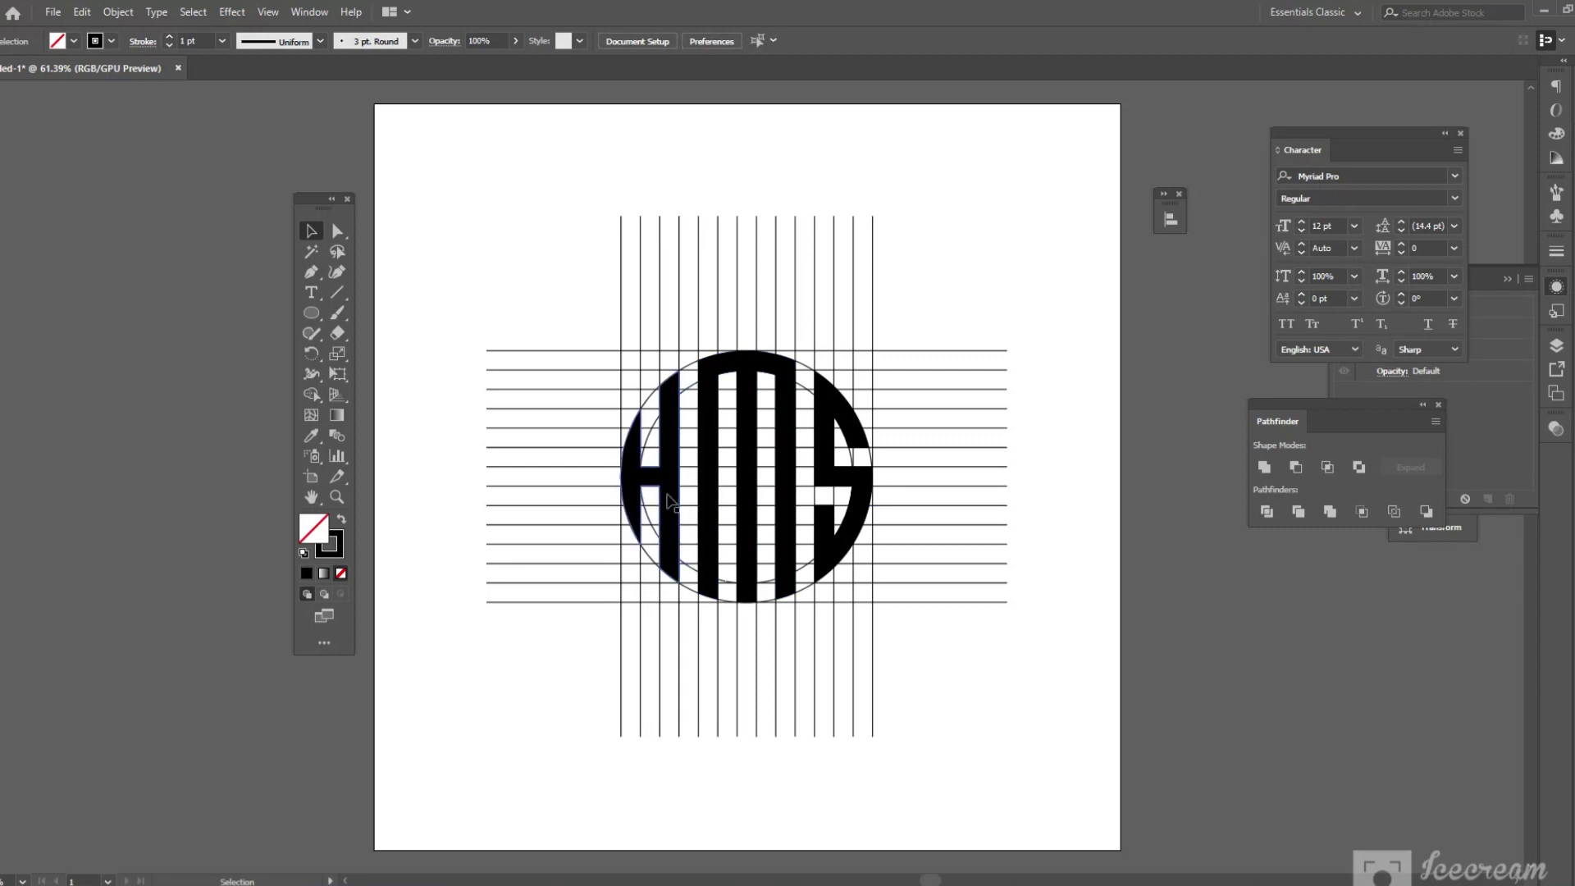
click(670, 487)
shift+click(707, 484)
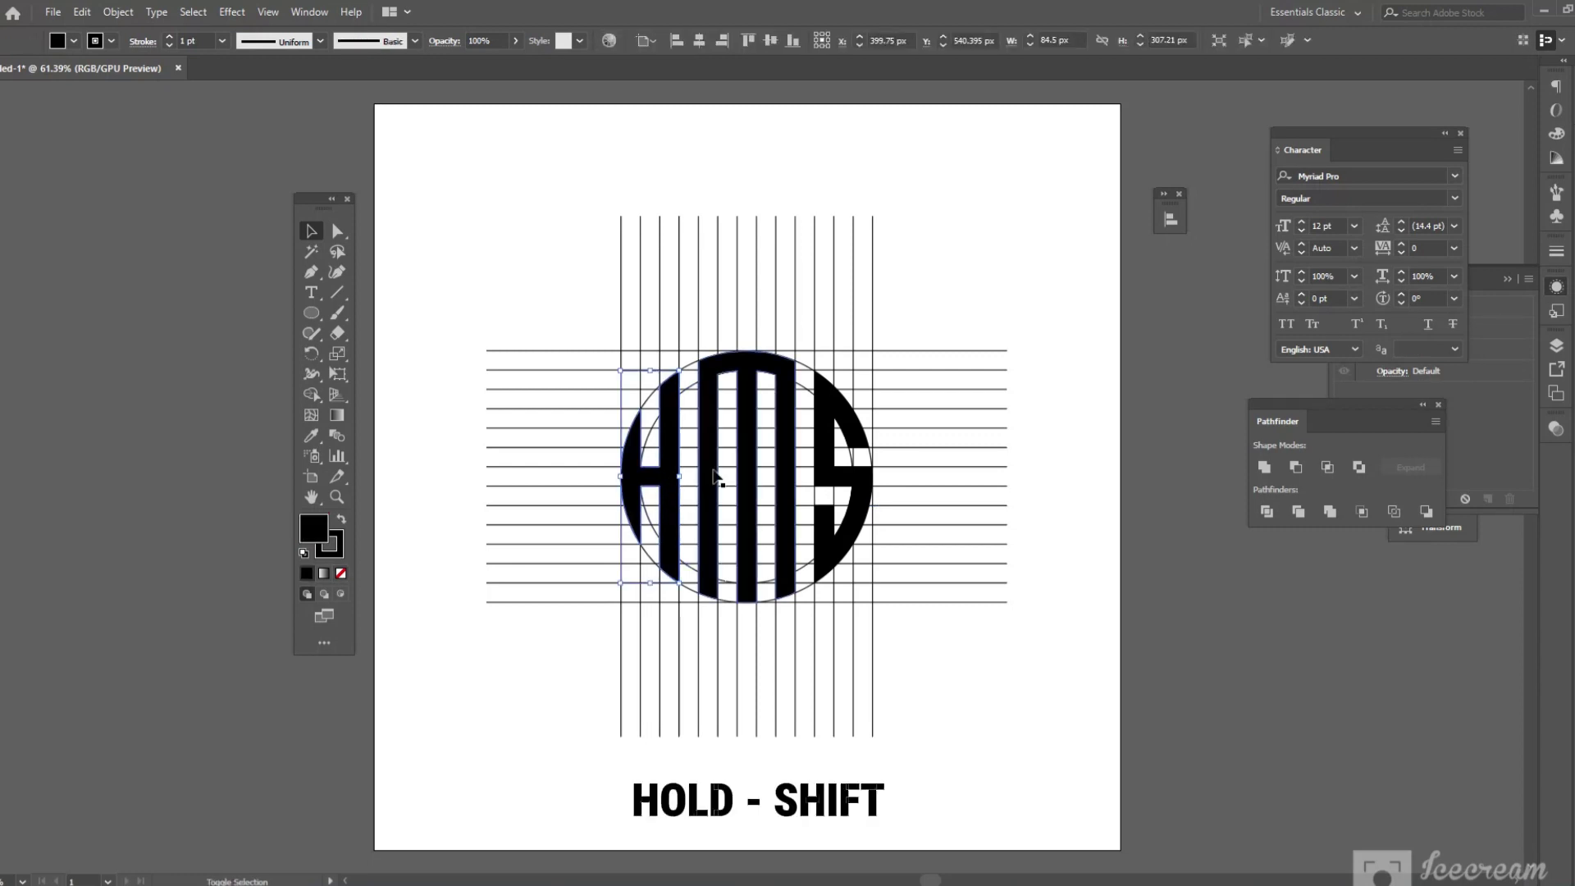
shift+click(821, 452)
Move the letters off the artboard to the right and delete the leftover grid and circle.
drag(821, 451, 1268, 631)
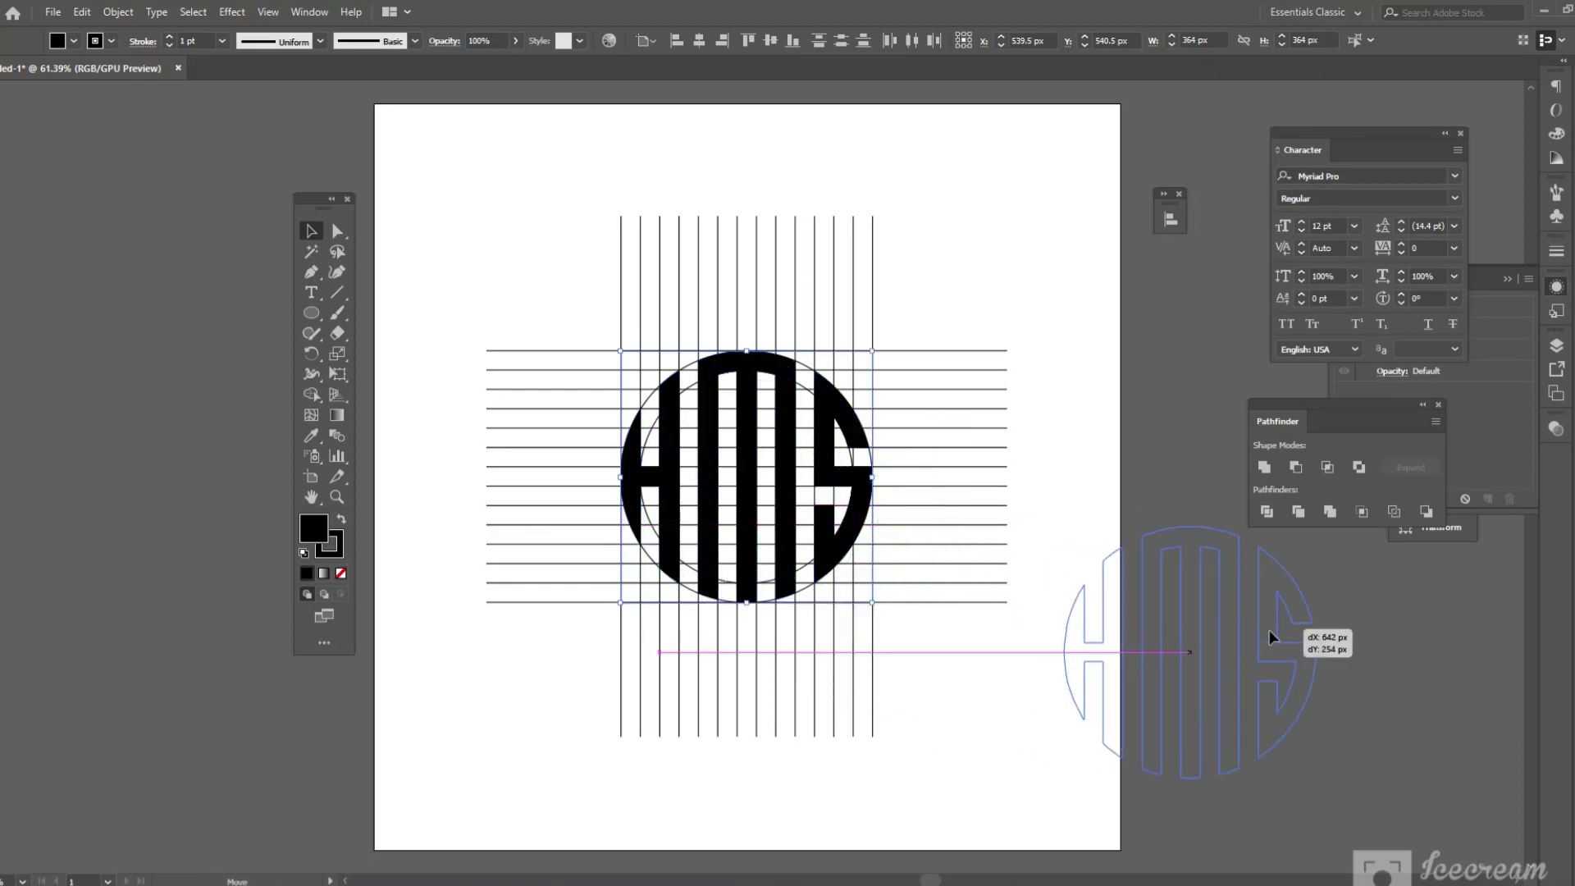
drag(523, 229, 932, 687)
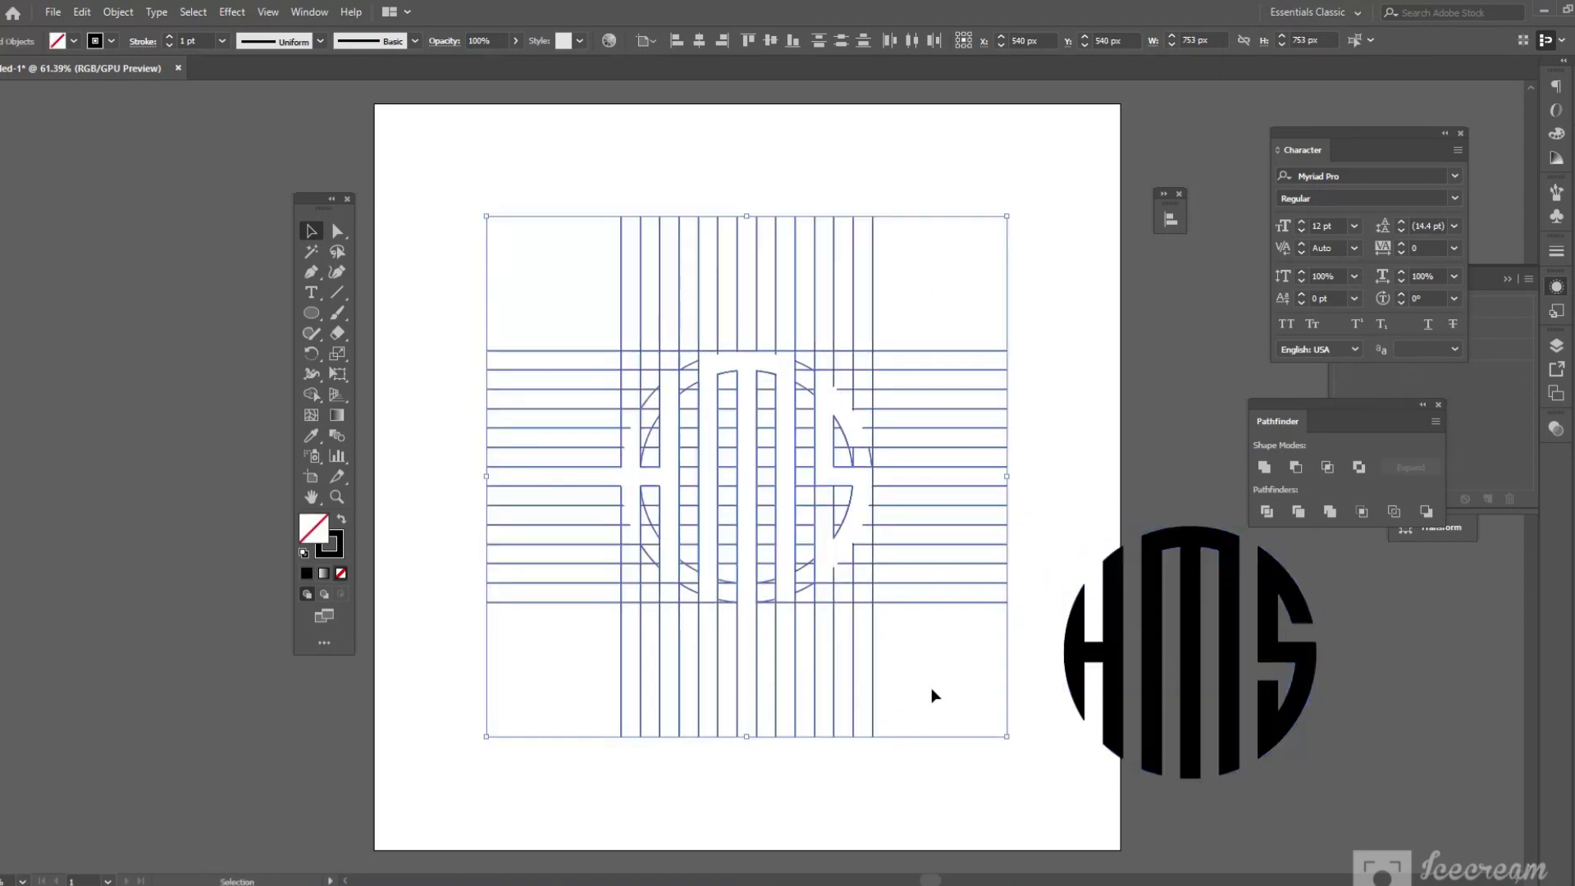
key(Delete)
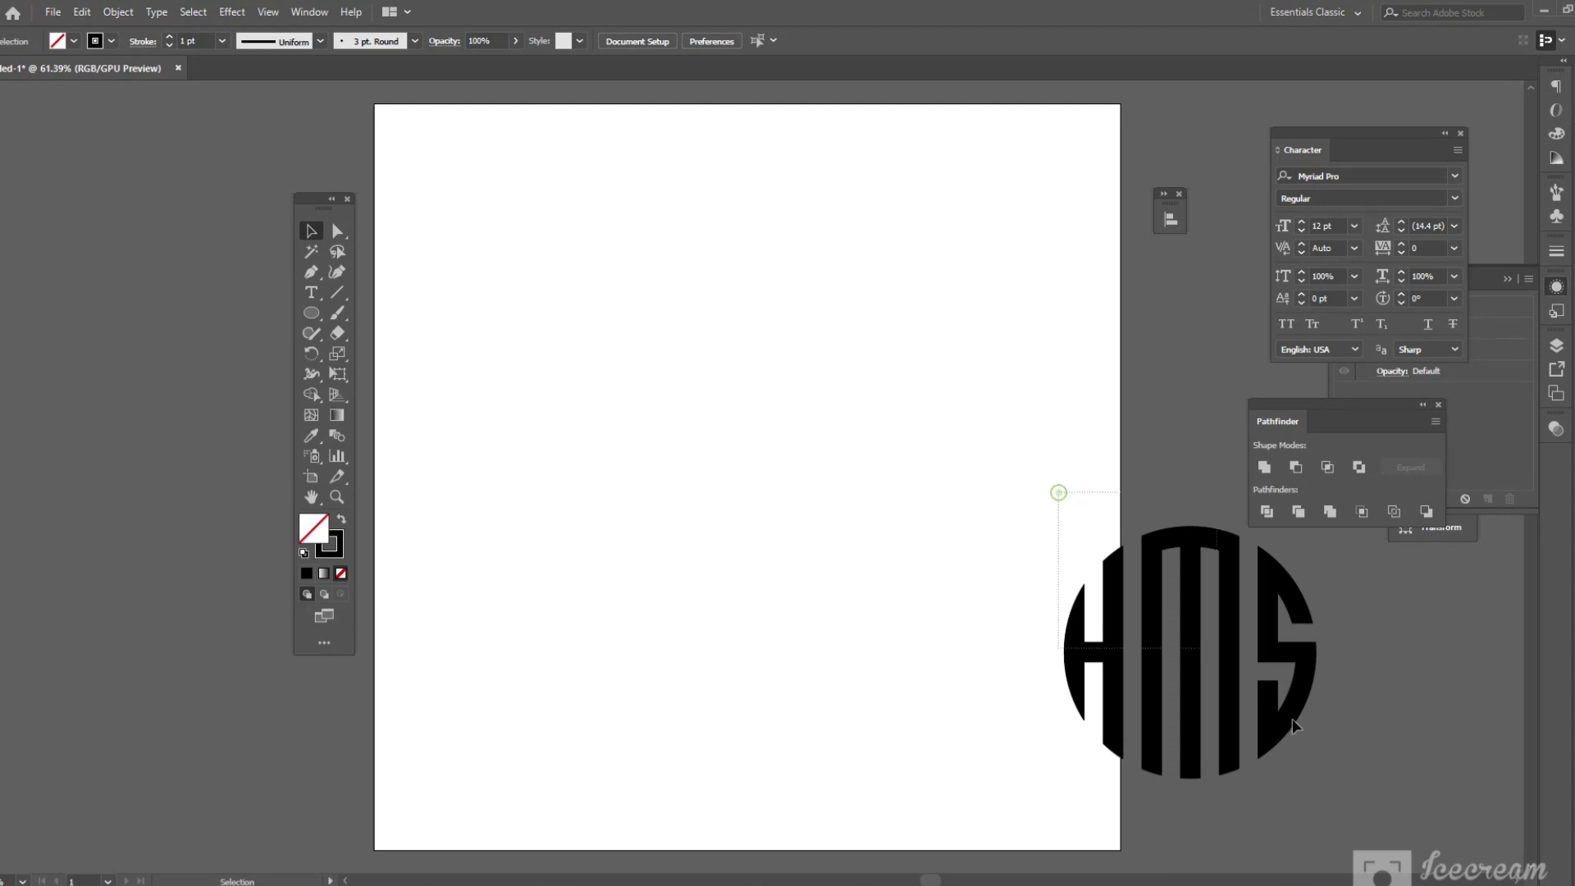
Bring the HMS letters back onto the artboard, set stroke to None, and group them.
drag(1292, 719, 822, 524)
click(109, 41)
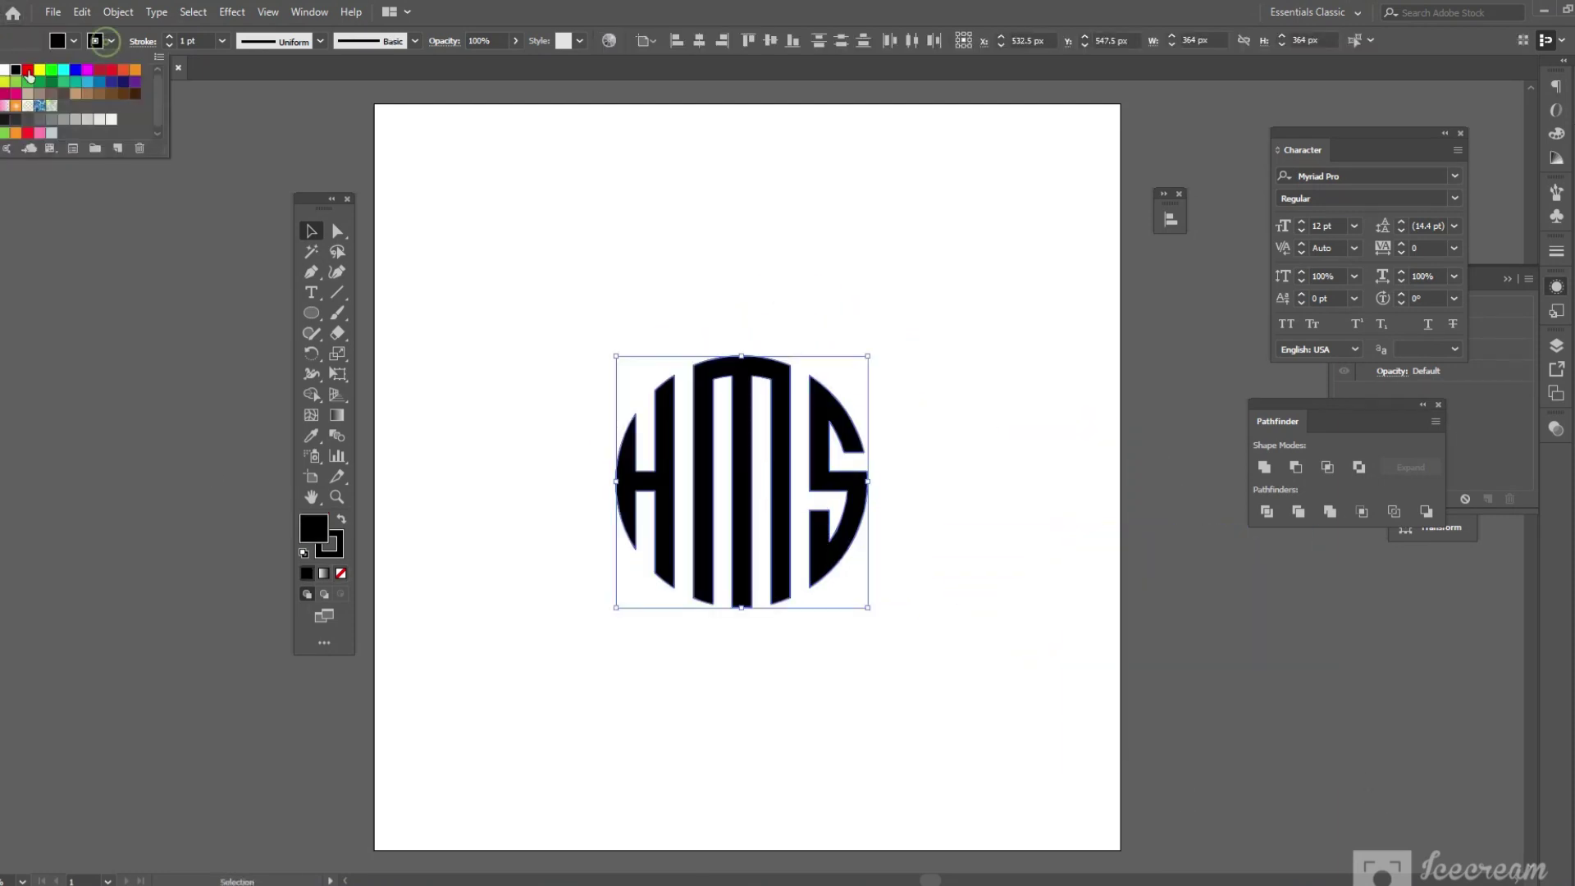
click(4, 69)
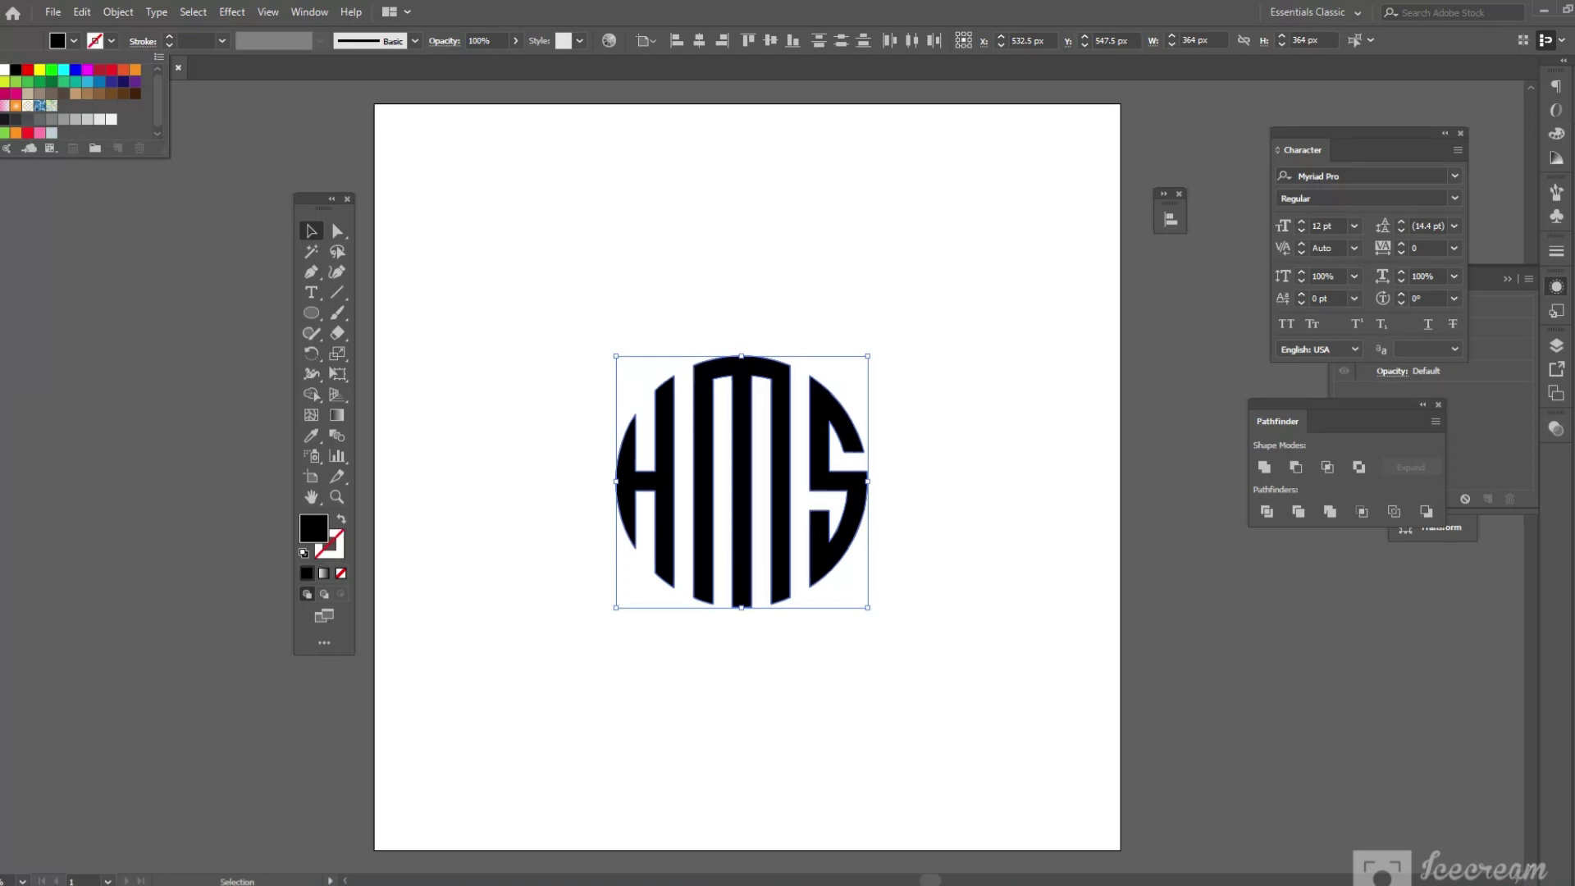
click(193, 404)
click(117, 11)
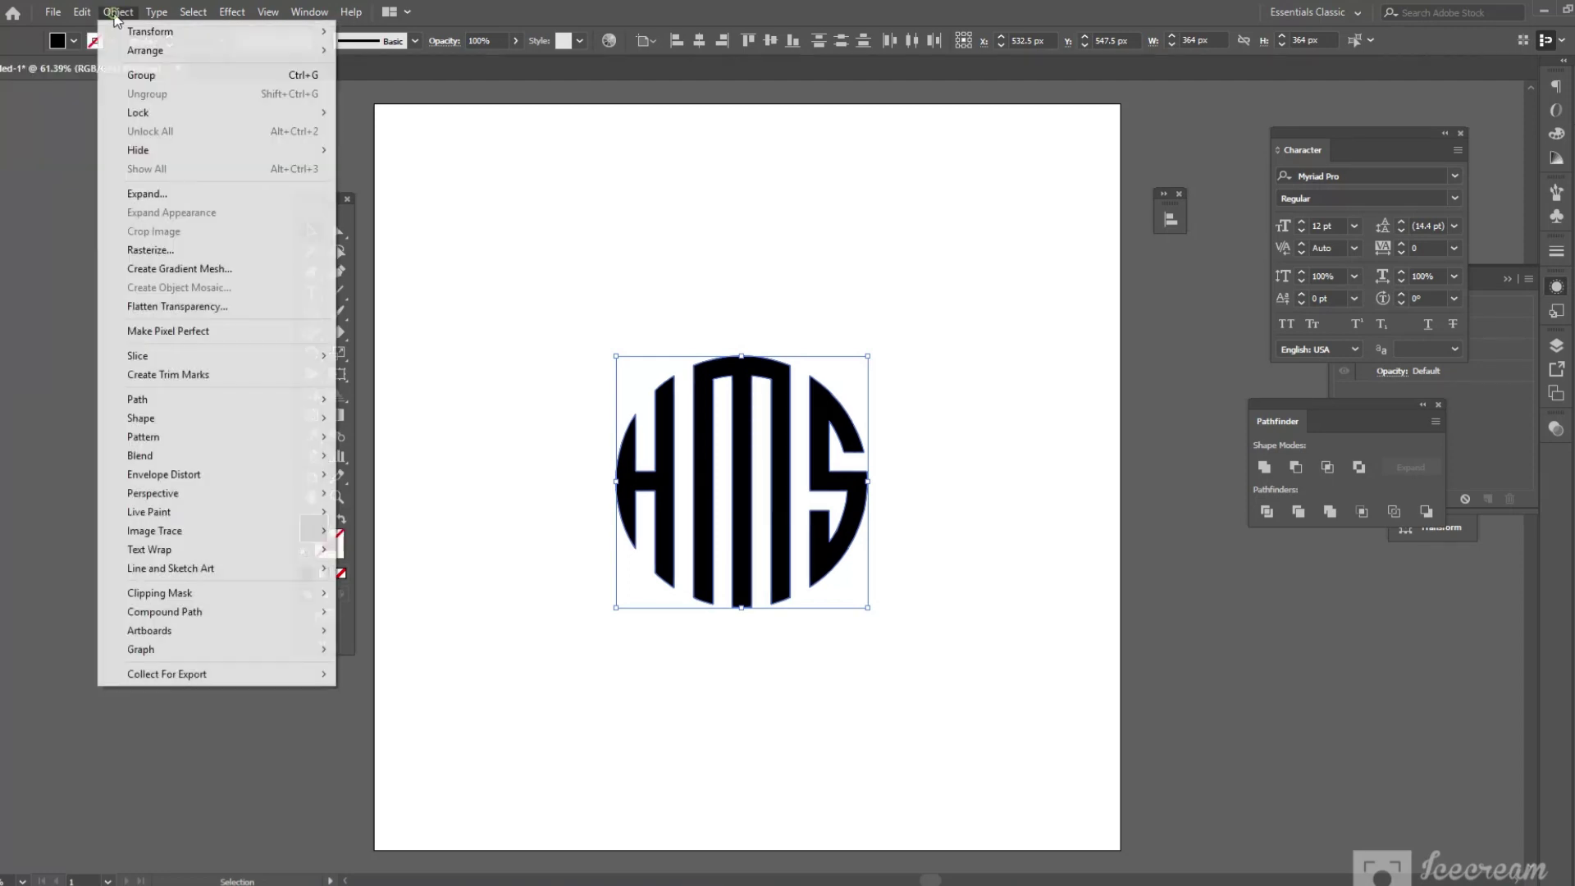
click(184, 76)
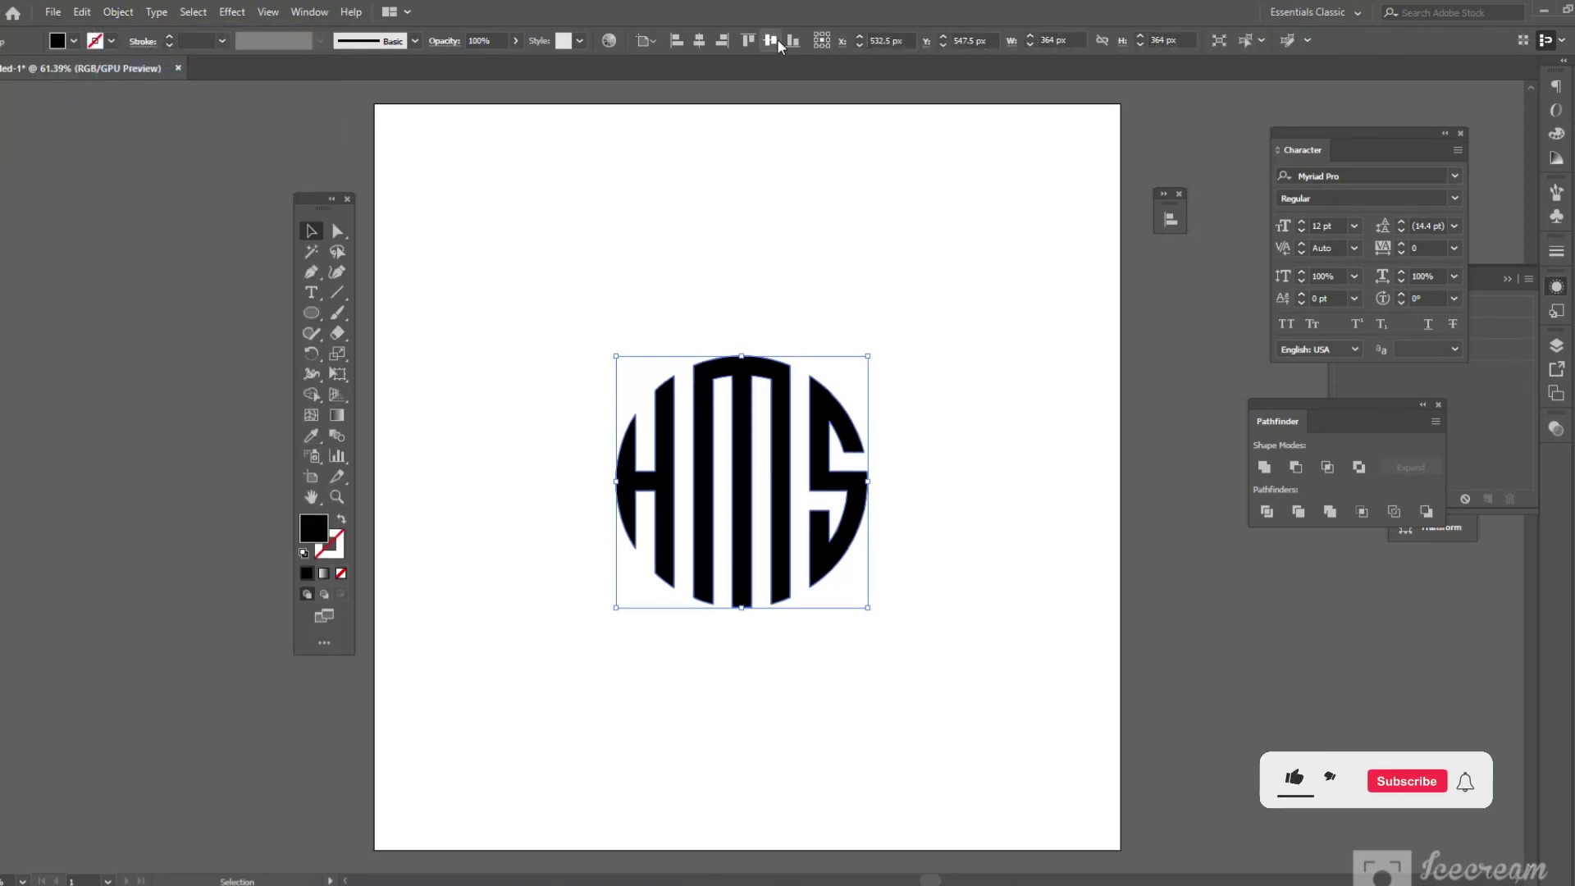
Center the monogram on the artboard and give it a dark grey fill.
click(776, 38)
click(702, 38)
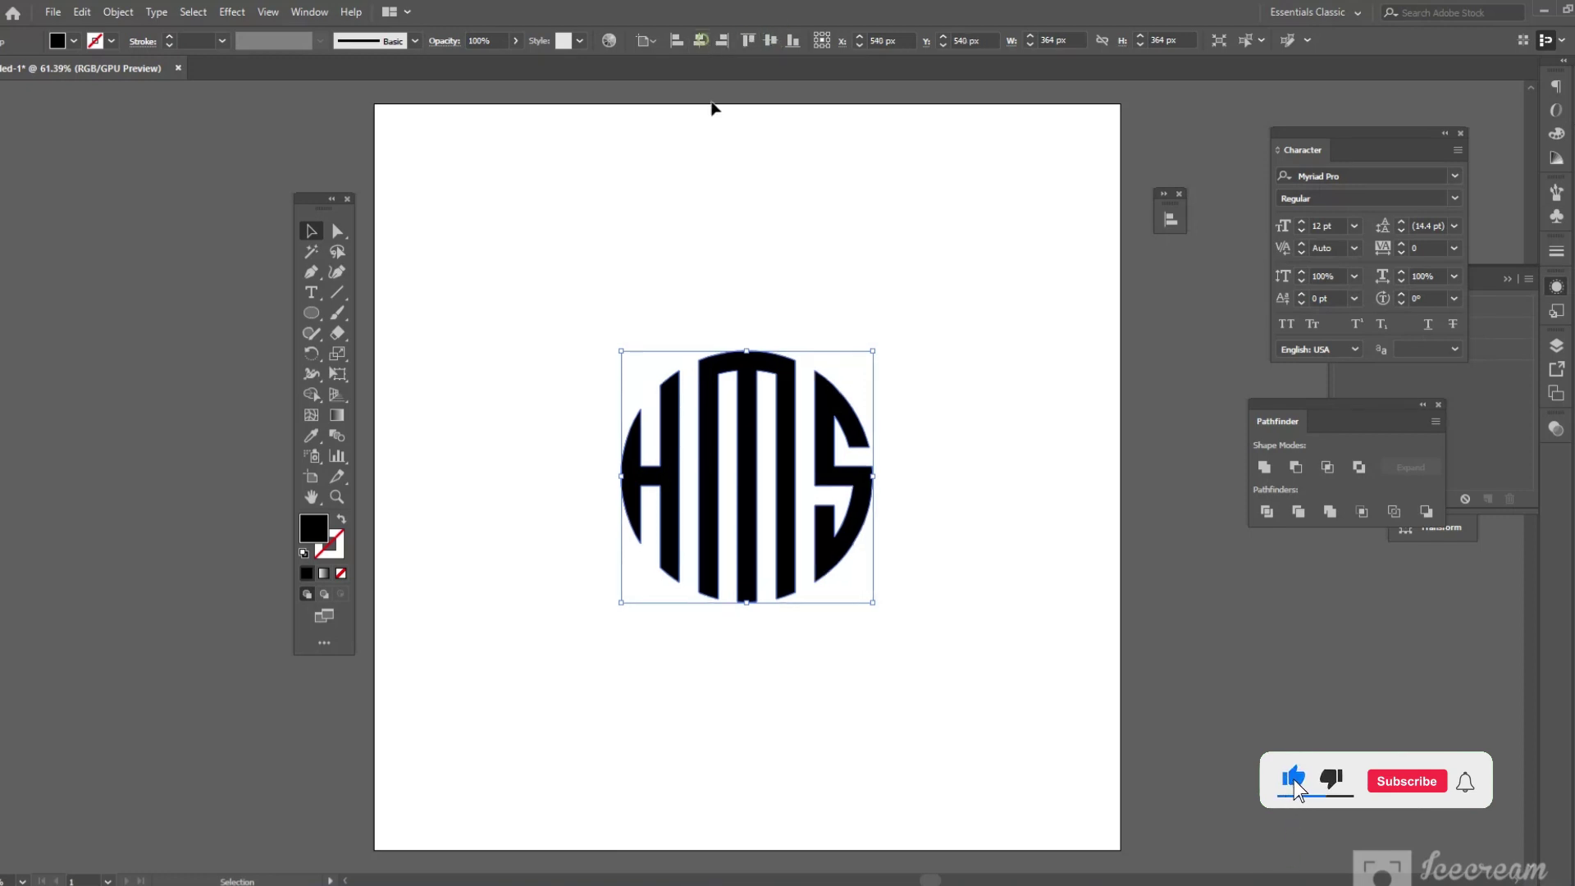
click(955, 511)
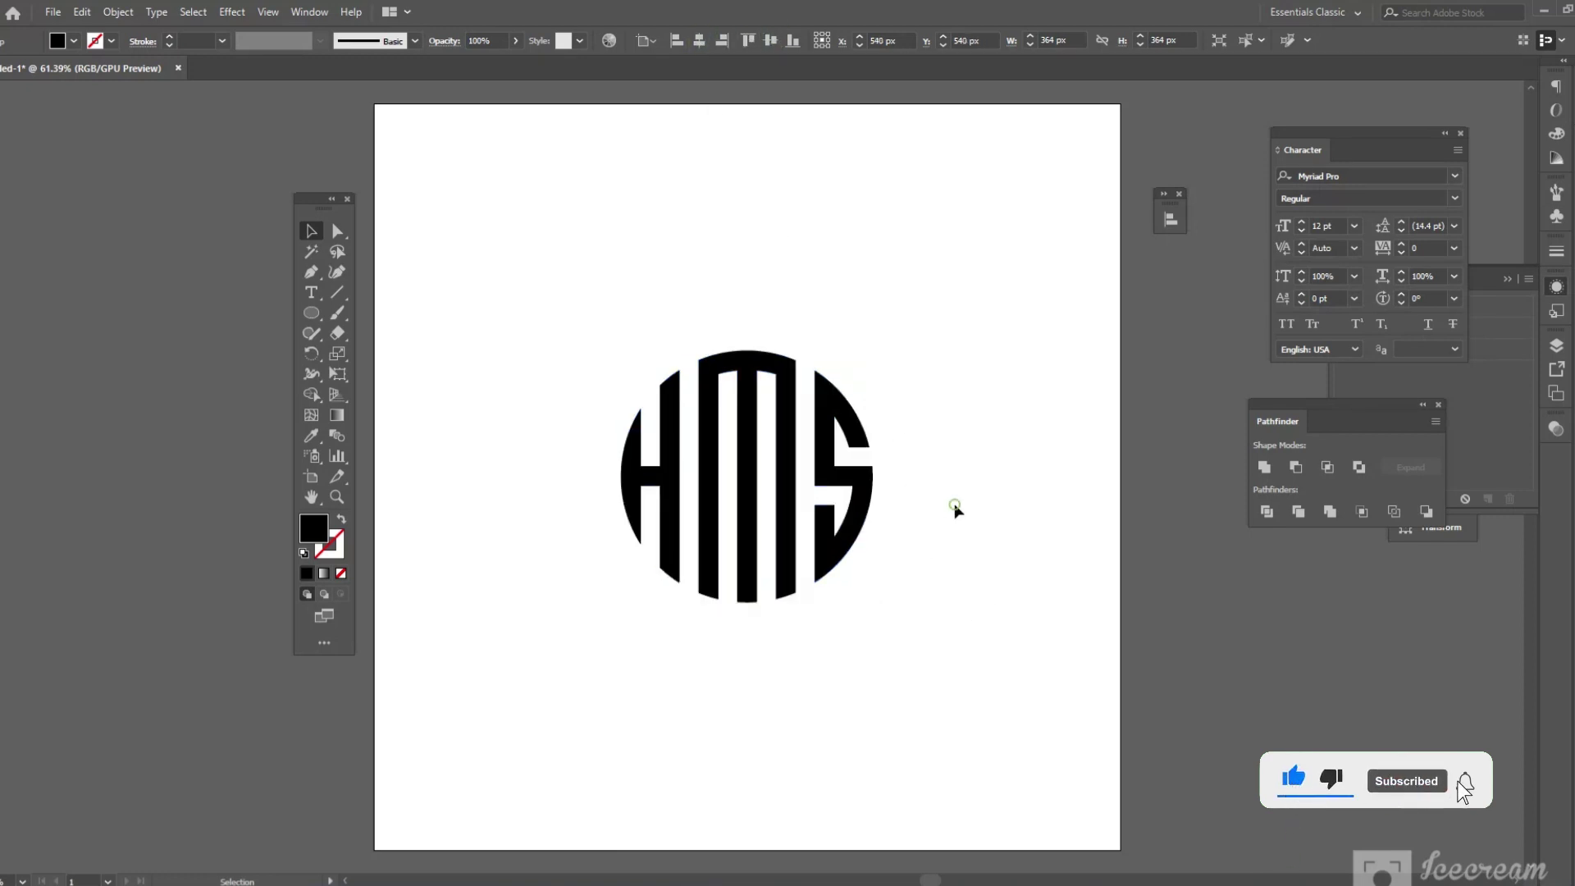
click(872, 474)
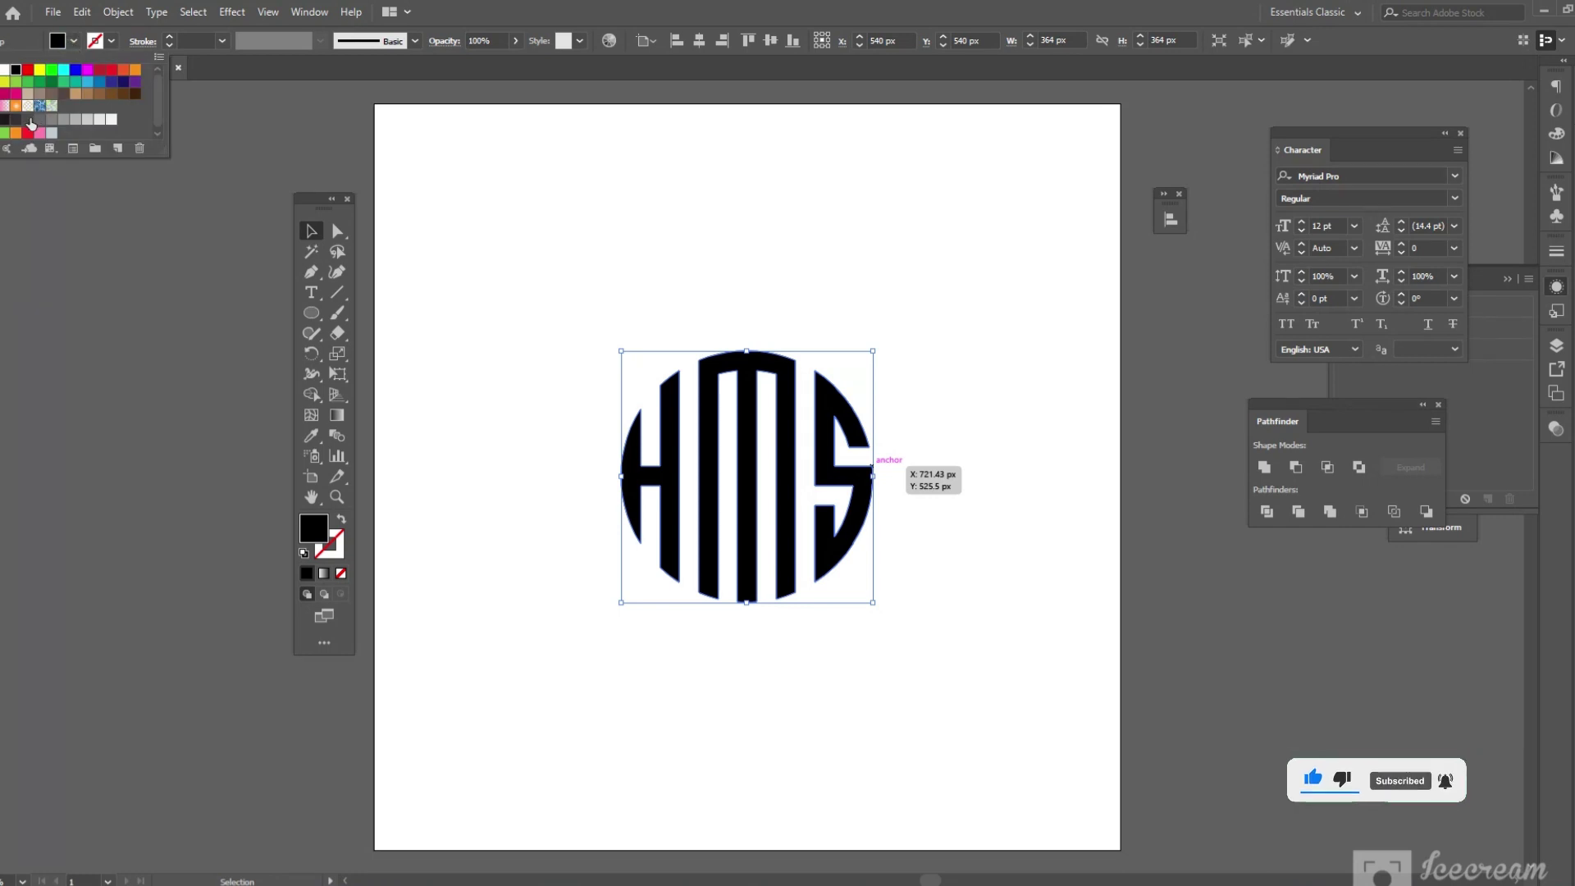
click(5, 120)
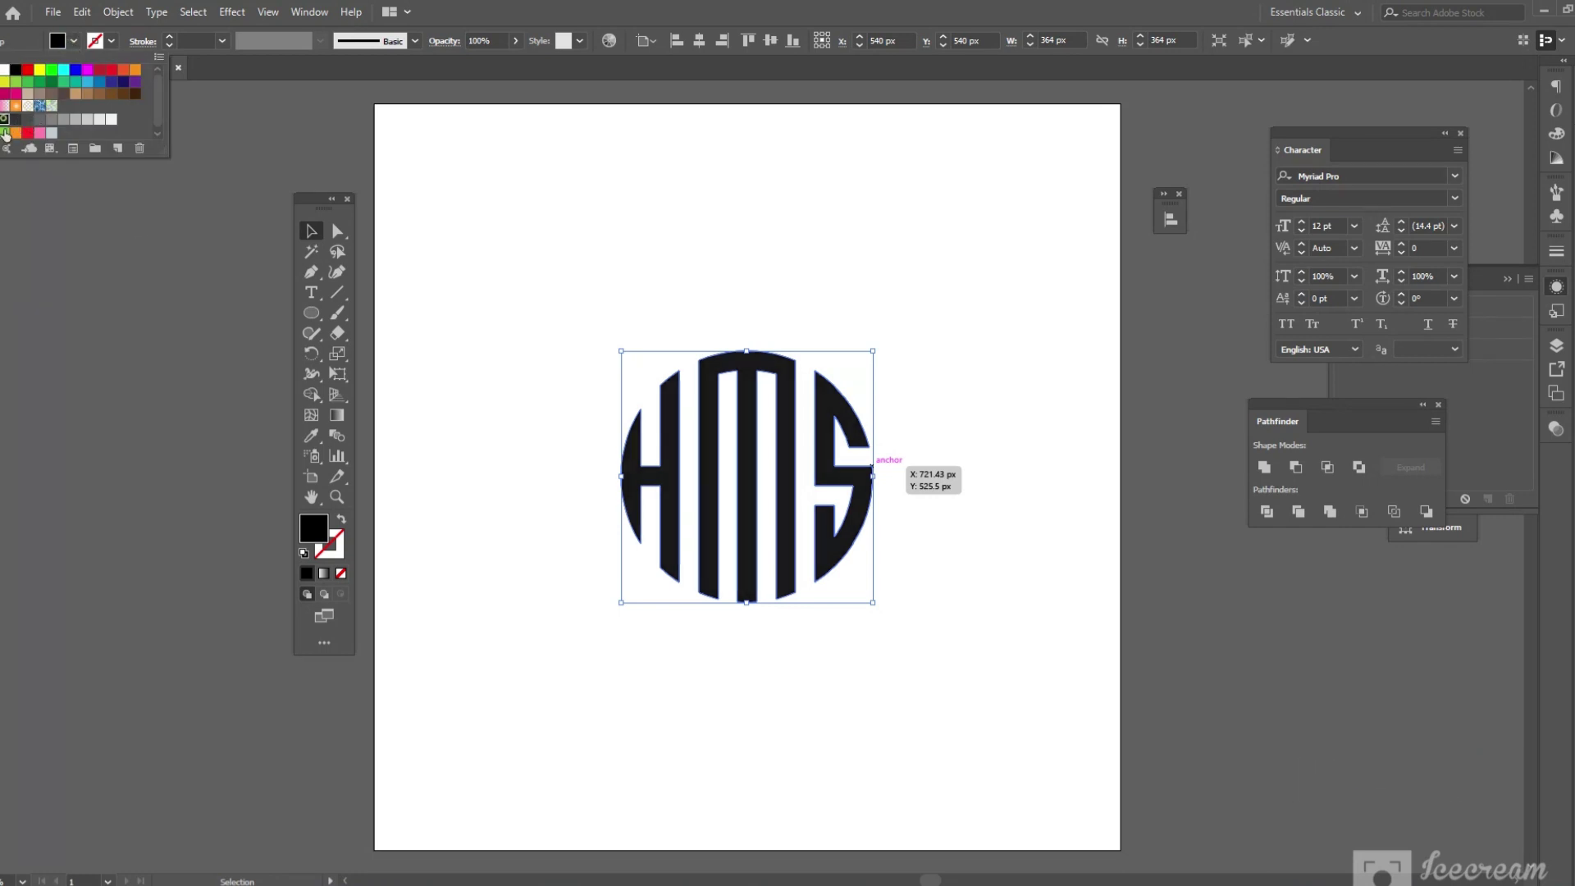
click(639, 709)
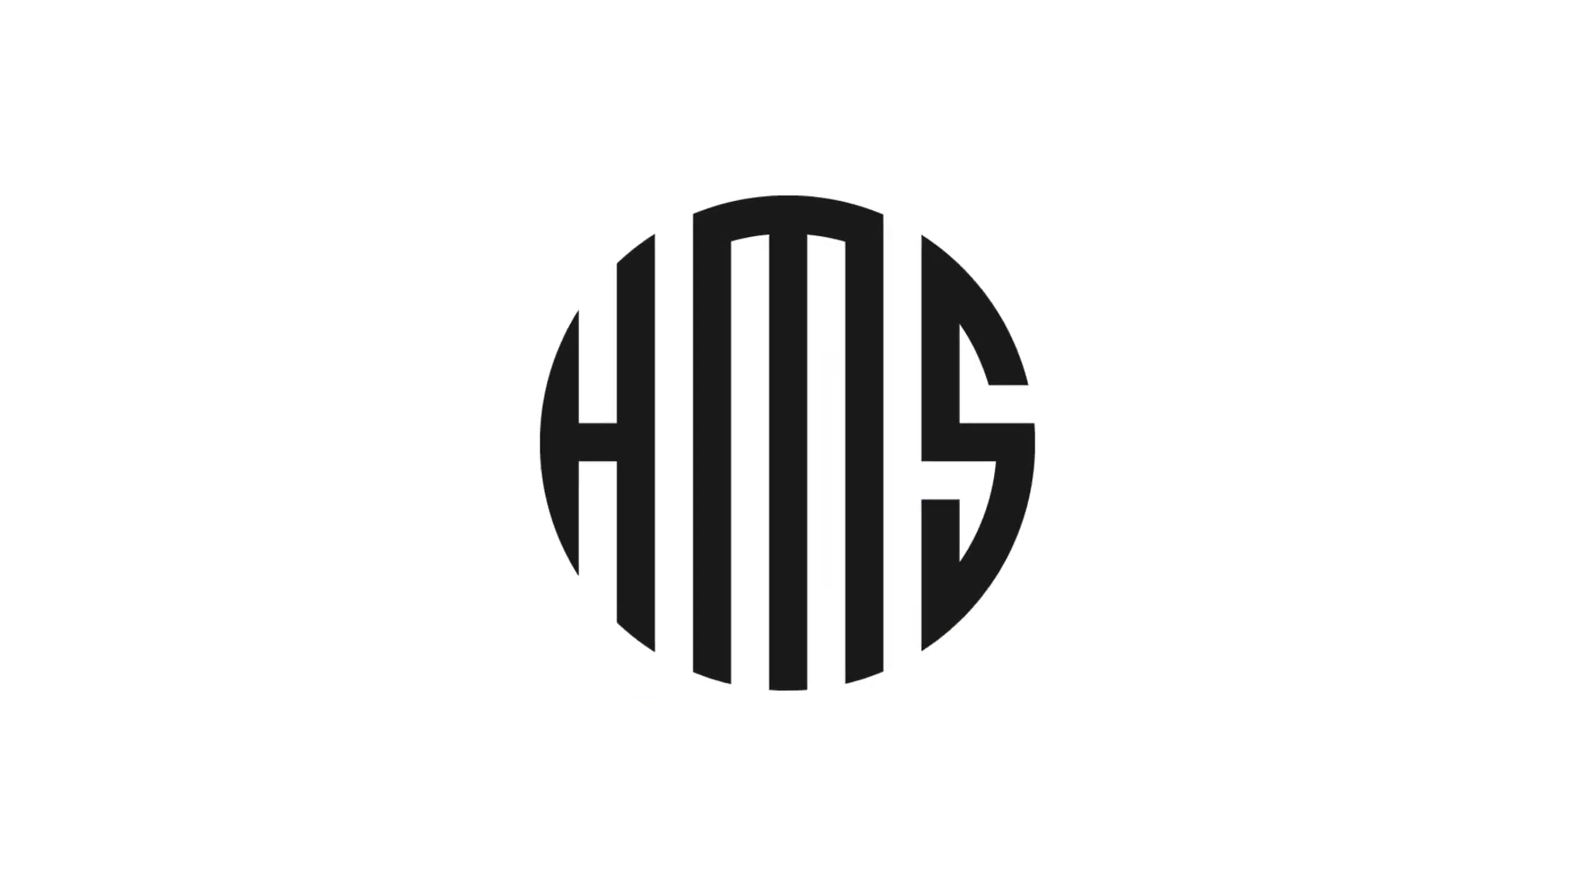